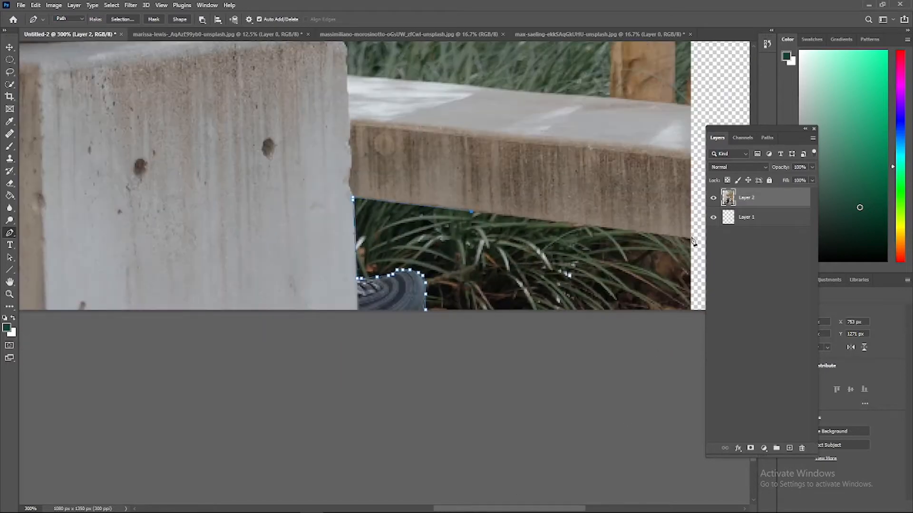
Close the pen path around the grass gap beneath the bench, beside the shoe, and convert it into a selection
click(426, 310)
right_click(480, 287)
click(505, 328)
key(Return)
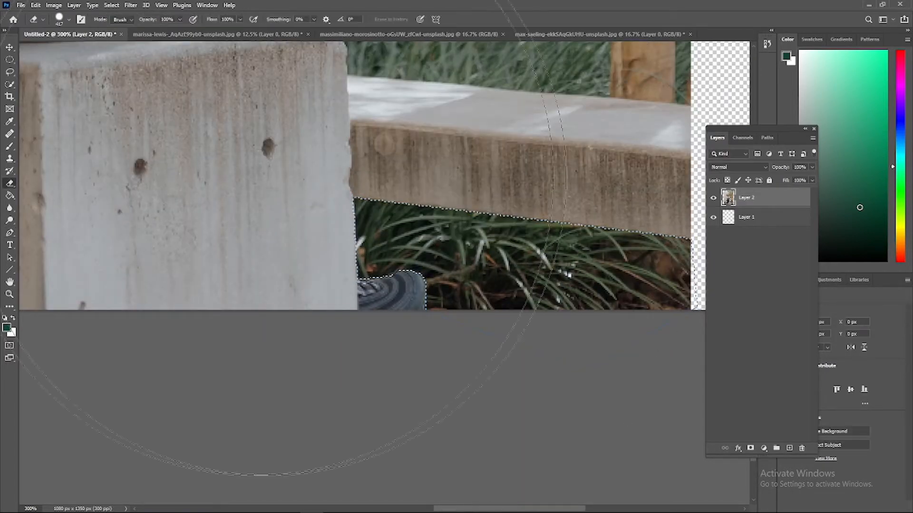
Set the eraser mode to Pencil and undo the test erasures made on the selected grass gap
click(385, 197)
key(ctrl+z)
click(122, 20)
click(121, 33)
click(539, 299)
key(ctrl+z)
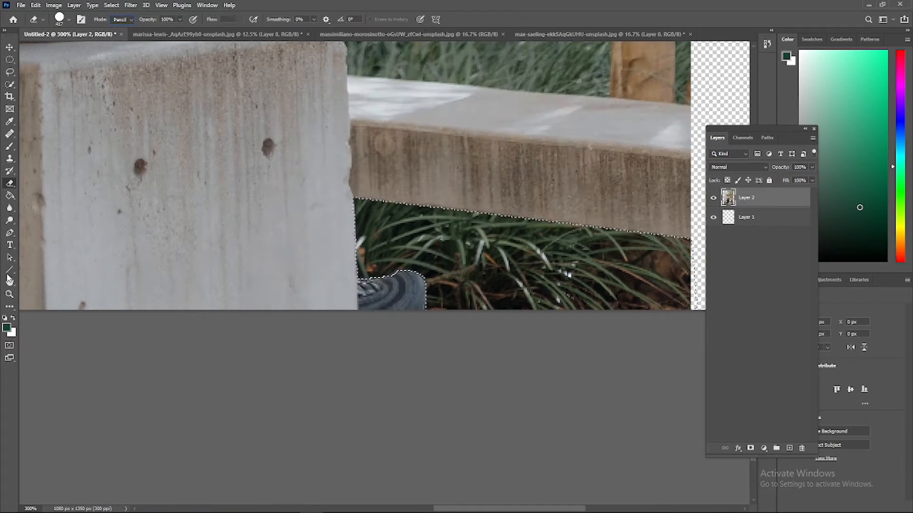
Try erasing from Layer 2 inside a small triangular pen shape over the grass, and undo the test
click(9, 183)
click(295, 261)
key(ctrl+z)
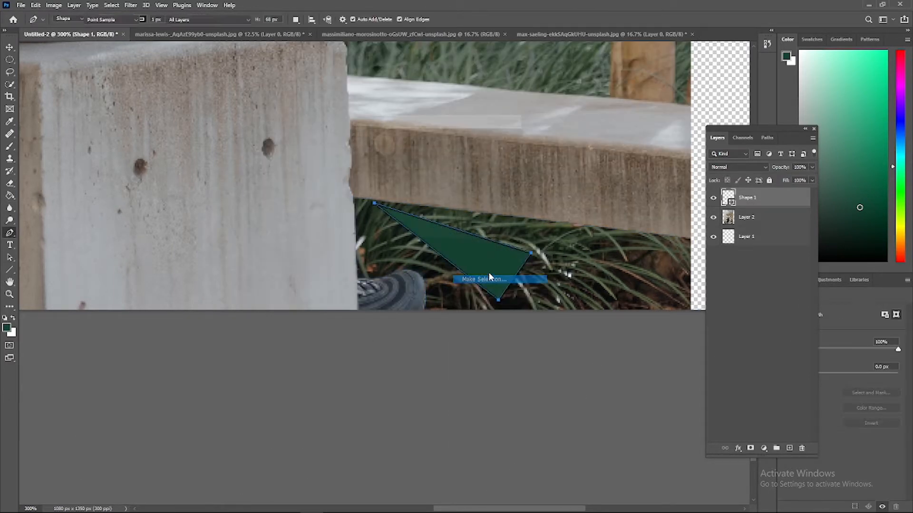
click(9, 183)
click(746, 216)
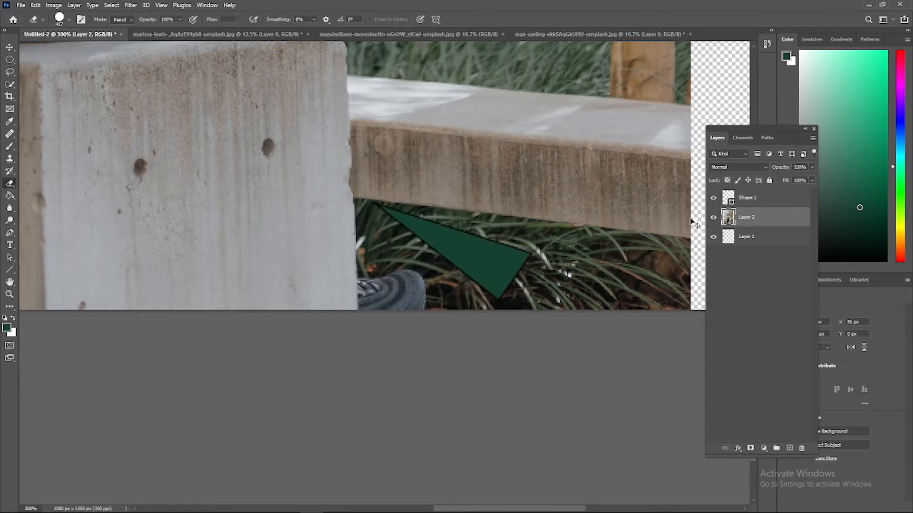
key(ctrl+z)
key(ctrl+z)
Outline the grass gap between the concrete block, shoe and bench underside as a closed shape with the Pen tool
key(ctrl+minus)
key(ctrl+minus)
key(ctrl+minus)
click(757, 259)
key(ctrl+plus)
key(ctrl+plus)
scroll(384, 285, down, 9)
click(747, 198)
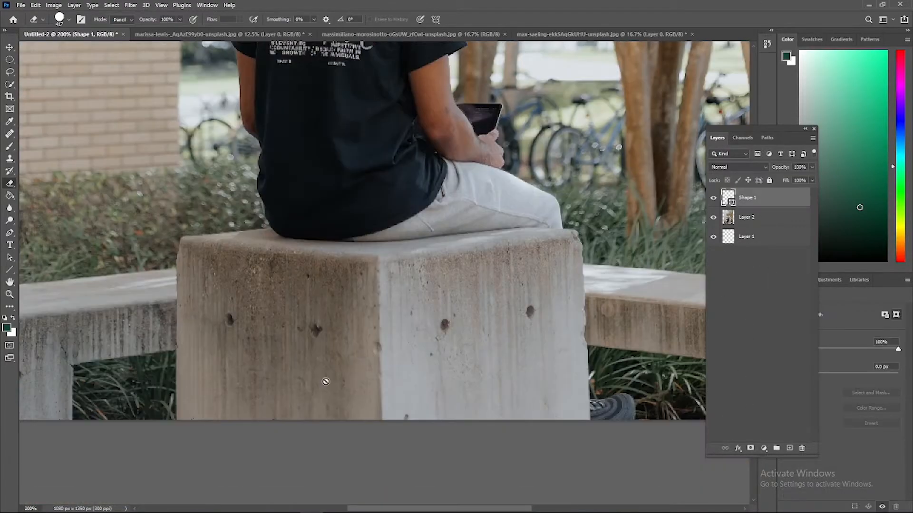
key(ctrl+plus)
key(ctrl+plus)
key(ctrl+plus)
key(ctrl+plus)
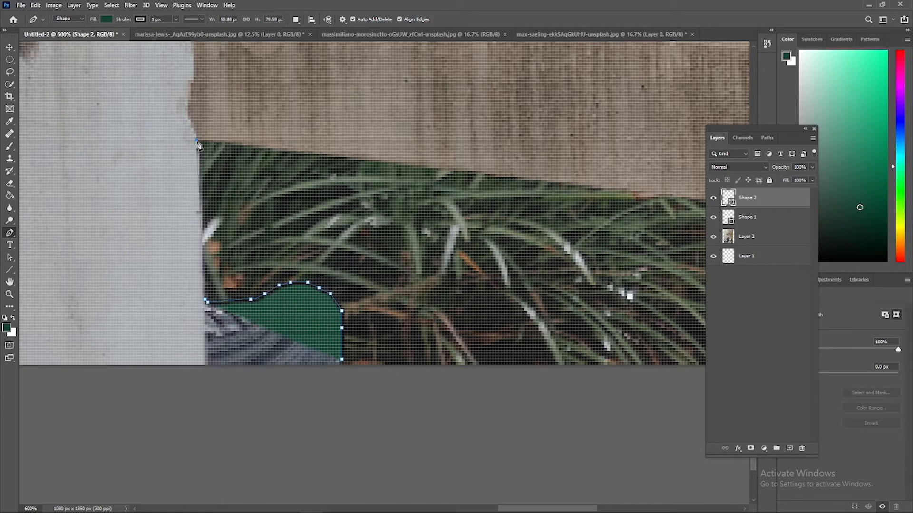
click(556, 183)
drag(547, 509, 514, 509)
click(400, 218)
click(415, 375)
click(460, 377)
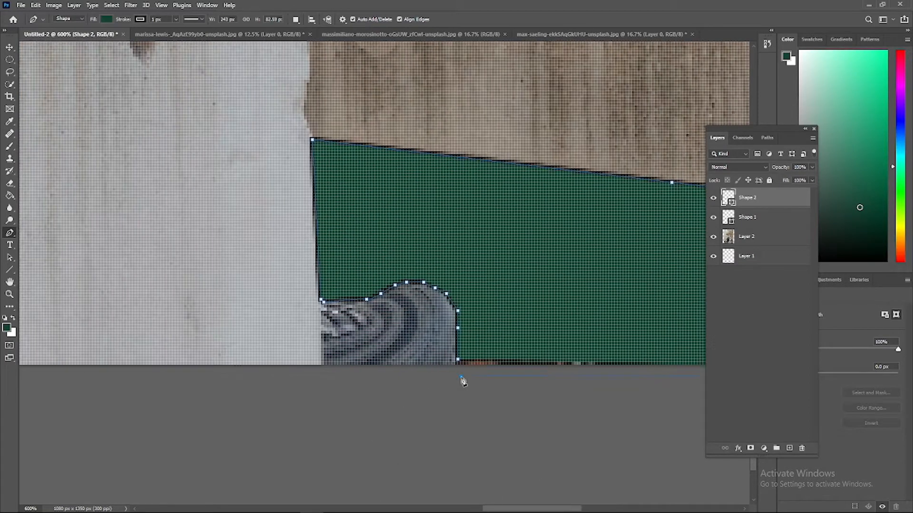
Convert the outline to a selection, erase that grass area from Layer 2, and hide the two shape layers
right_click(496, 299)
click(526, 342)
key(Return)
key(e)
click(747, 237)
click(697, 253)
drag(714, 198, 713, 217)
key(ctrl+d)
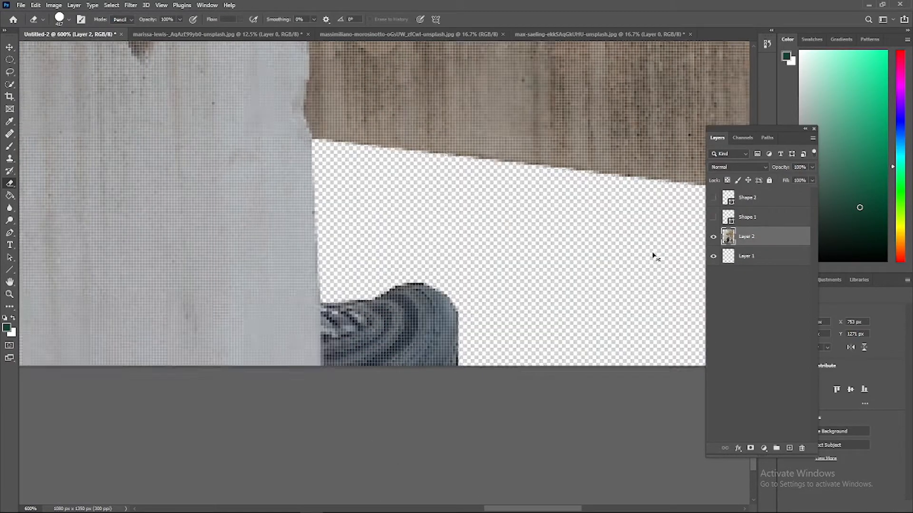
Erase the large background areas above and on both sides of the seated man on Layer 2 with broad eraser strokes
key(ctrl+minus)
key(ctrl+minus)
key(ctrl+minus)
key(ctrl+minus)
key(ctrl+minus)
key(ctrl+plus)
key(ctrl+plus)
scroll(595, 196, up, 6)
key(ctrl+minus)
click(524, 247)
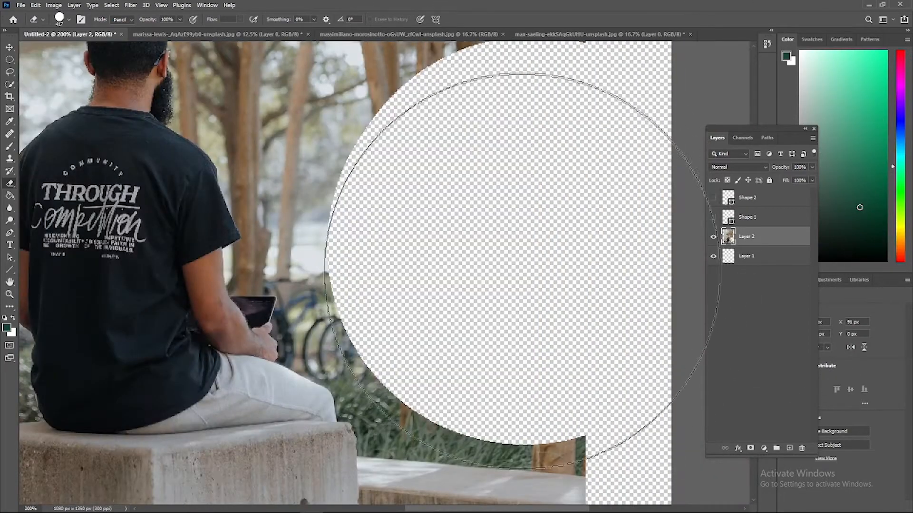
key(ctrl+minus)
key(ctrl+minus)
mouse_move(521, 223)
mouse_down()
mouse_move(331, 108)
mouse_move(508, 315)
mouse_up()
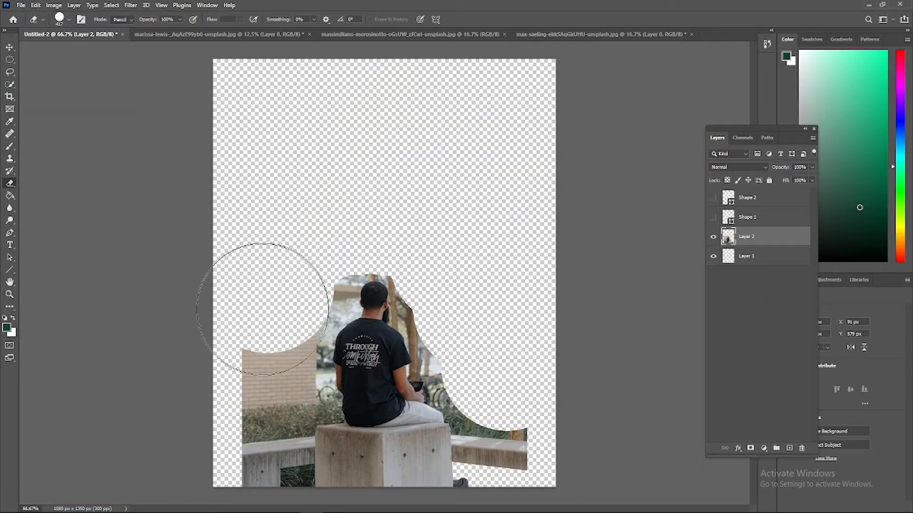
drag(262, 310, 249, 368)
Outline the grass gap under the bench on the man's left side as a closed shape with the Pen tool
key(ctrl+minus)
key(ctrl+minus)
key(ctrl+plus)
key(ctrl+plus)
key(ctrl+plus)
key(ctrl+plus)
scroll(369, 390, down, 10)
drag(440, 508, 379, 508)
key(ctrl+plus)
key(ctrl+plus)
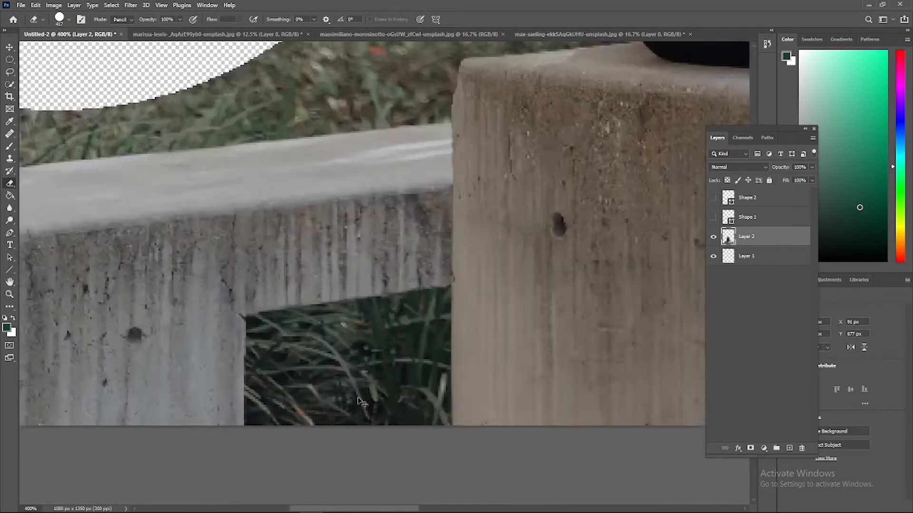
key(ctrl+plus)
key(p)
click(470, 423)
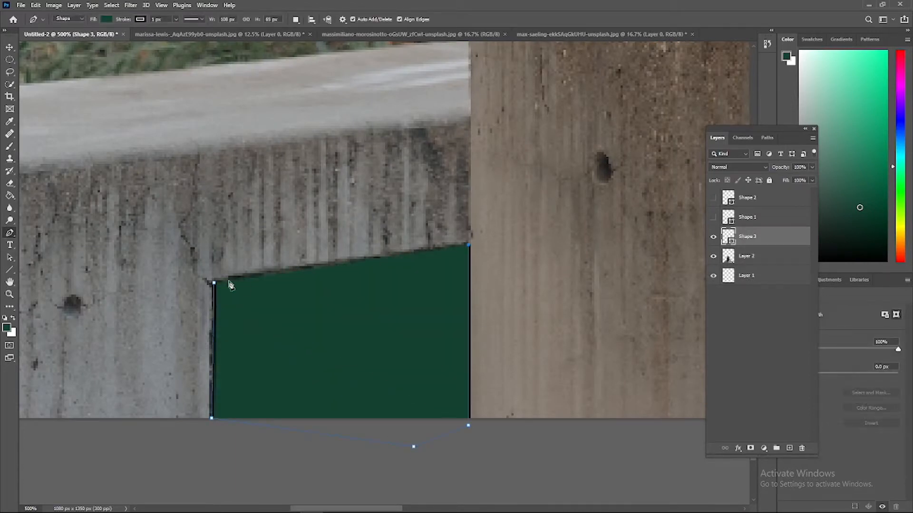
Convert the gap's outline to a selection, erase it from Layer 2, and hide its shape layer
right_click(248, 296)
click(278, 333)
click(505, 141)
key(e)
click(747, 256)
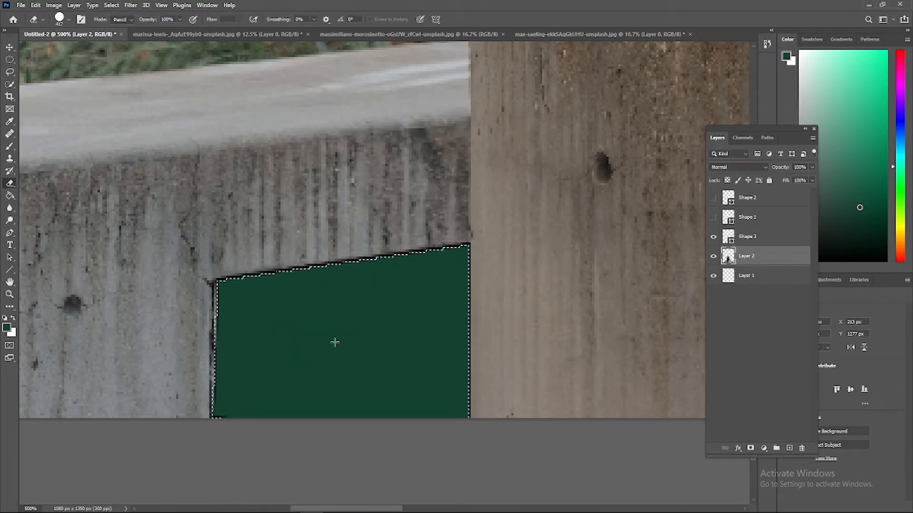
click(335, 342)
click(713, 237)
key(ctrl+d)
Scale the layer with the seated man and concrete block up slightly, apply the transform, and deselect the layer
key(ctrl+minus)
key(ctrl+minus)
key(ctrl+minus)
key(ctrl+minus)
key(ctrl+minus)
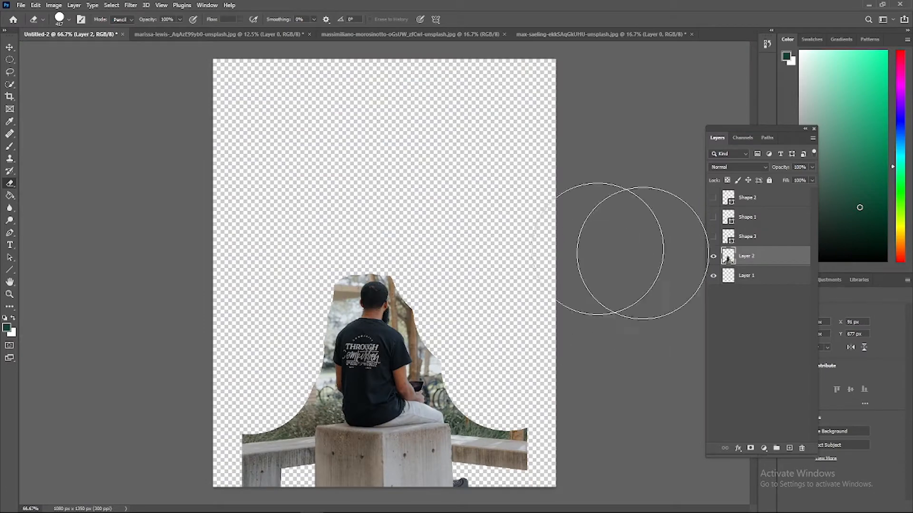
key(v)
key(ctrl+plus)
drag(378, 167, 387, 117)
key(Return)
click(53, 336)
Start a new pen shape along the top edge of the right-hand bench, tracing toward the concrete block
key(p)
key(ctrl+plus)
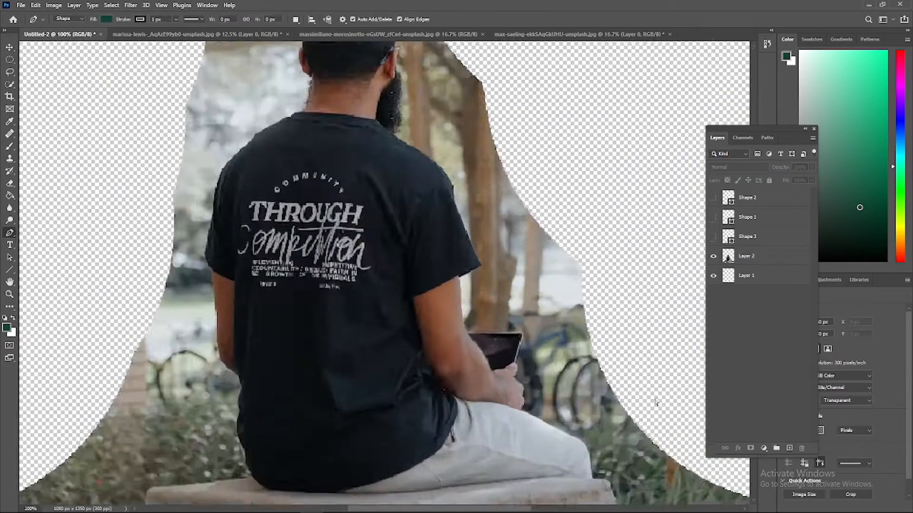
key(ctrl+plus)
drag(656, 401, 93, 217)
key(ctrl+plus)
key(ctrl+plus)
scroll(459, 349, down, 5)
click(688, 412)
drag(553, 509, 494, 510)
click(412, 353)
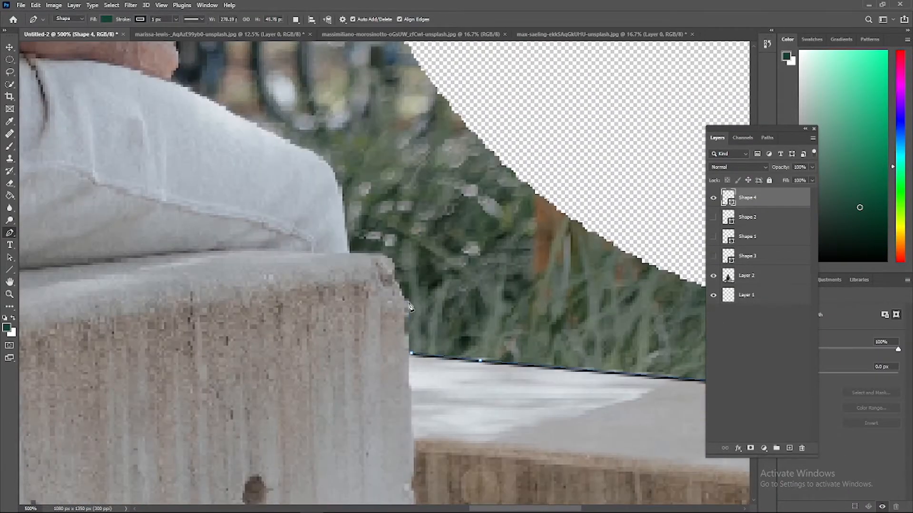
Continue the pen outline up the concrete block's corner and around the man's knee
click(409, 303)
click(395, 280)
click(394, 263)
click(387, 257)
click(324, 158)
Trace the pen outline along the top of the thigh and around the edge of the hand
scroll(324, 159, up, 2)
key(ctrl+plus)
key(ctrl+plus)
drag(161, 166, 410, 245)
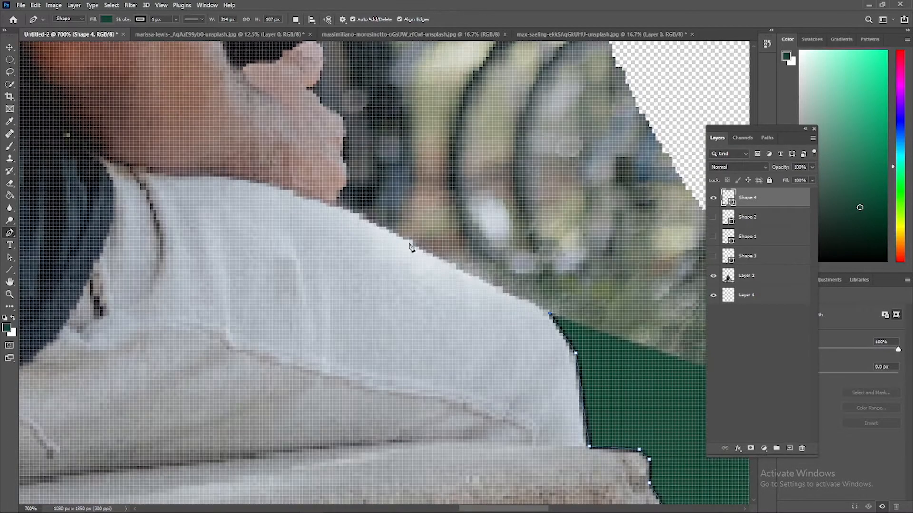
click(346, 187)
click(346, 164)
click(349, 124)
scroll(349, 125, up, 1)
click(313, 136)
click(323, 126)
click(326, 99)
click(316, 85)
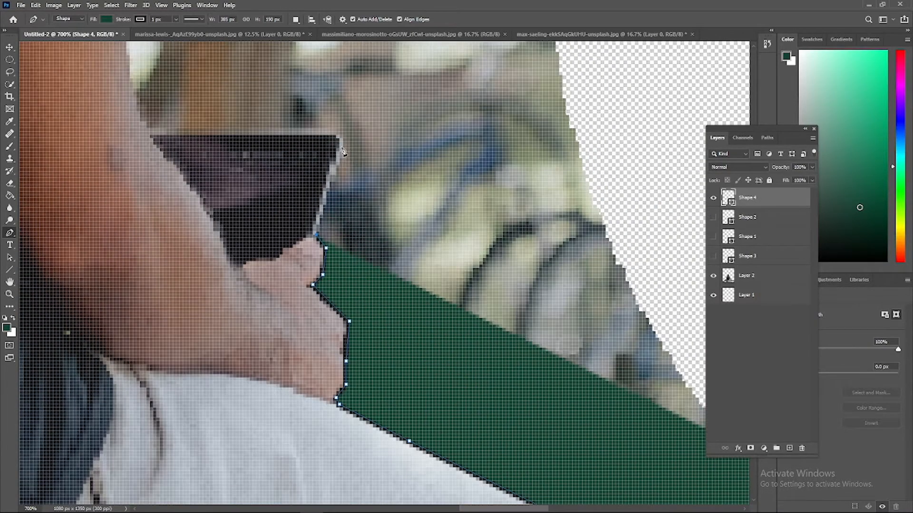
Extend the pen outline around the tablet and up the forearm to the sleeve hem
click(152, 196)
click(127, 126)
scroll(123, 122, up, 1)
click(116, 116)
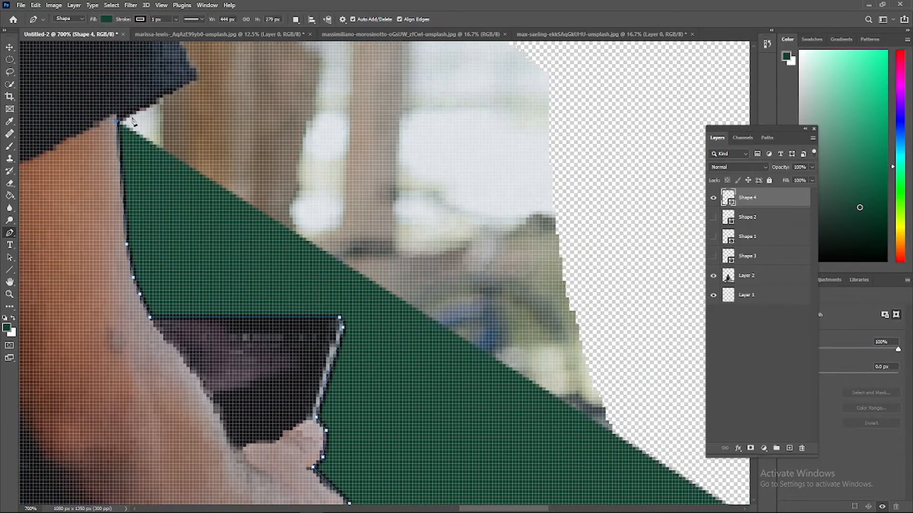
Trace the pen outline around the right sleeve's hem and up the sleeve to the shoulder
click(200, 76)
scroll(190, 91, up, 2)
click(104, 77)
scroll(104, 77, up, 1)
click(101, 158)
scroll(101, 158, up, 1)
click(64, 197)
Continue the pen outline along the right shoulder and up the beard to the right ear
drag(165, 324, 397, 301)
scroll(396, 300, up, 2)
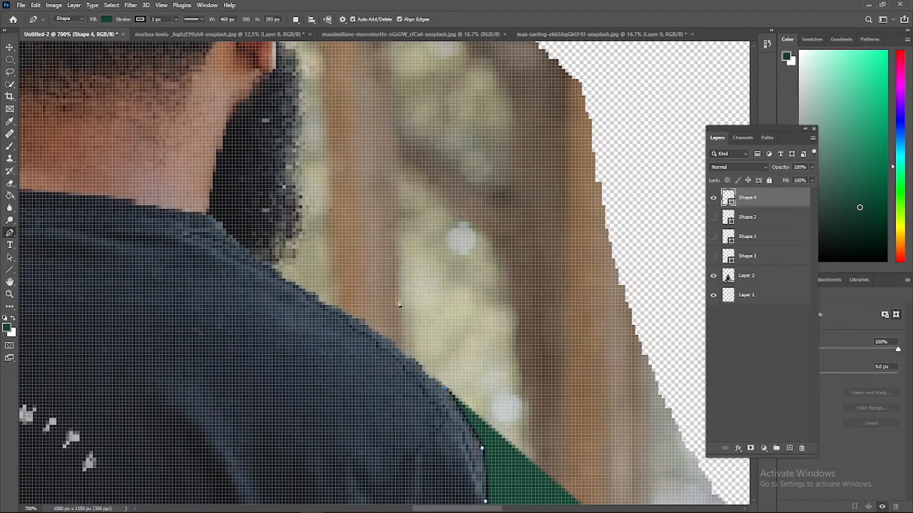
click(305, 216)
scroll(304, 217, up, 4)
click(304, 257)
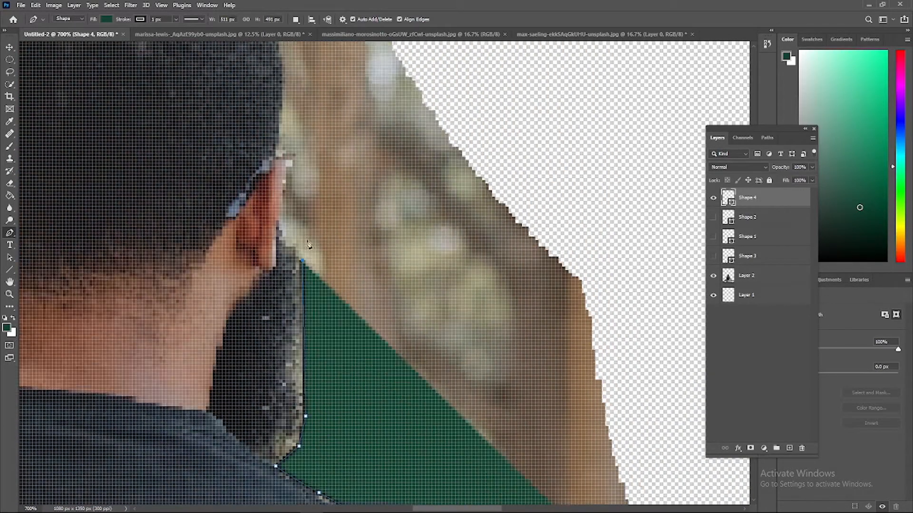
scroll(307, 249, up, 1)
click(279, 267)
click(286, 232)
Trace the pen outline up the right side of the head and over the crown
scroll(286, 209, up, 2)
click(282, 257)
click(256, 255)
click(229, 232)
drag(228, 230, 489, 291)
click(444, 259)
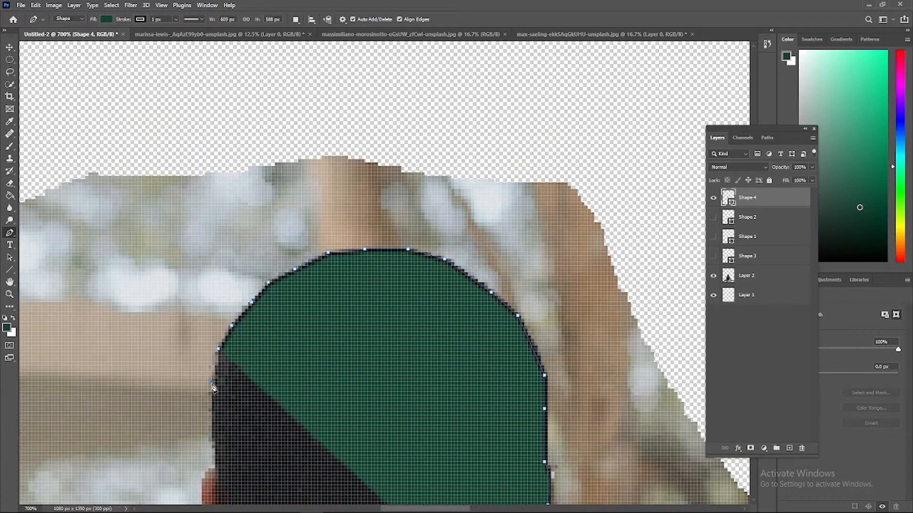
Continue the pen outline down the left side of the head and around the left ear
scroll(213, 385, down, 2)
click(212, 380)
Set the blend mode of the outline's shape layer to Screen
scroll(213, 378, down, 2)
click(214, 368)
click(210, 438)
Trace the pen outline down the left side of the neck and along the shirt collar
scroll(210, 428, down, 2)
click(738, 167)
click(734, 248)
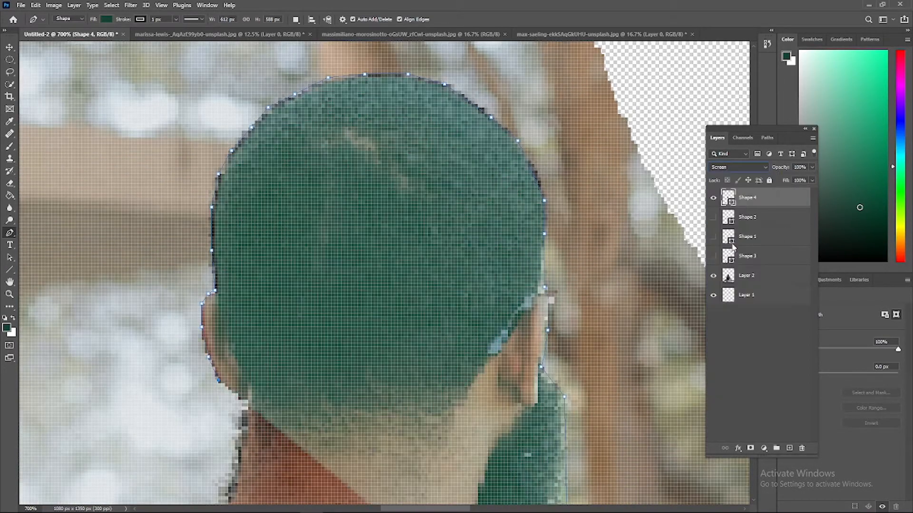
click(245, 427)
scroll(240, 423, down, 3)
click(192, 394)
click(175, 404)
Extend the pen outline along the left shoulder with points following its curve
scroll(190, 407, down, 2)
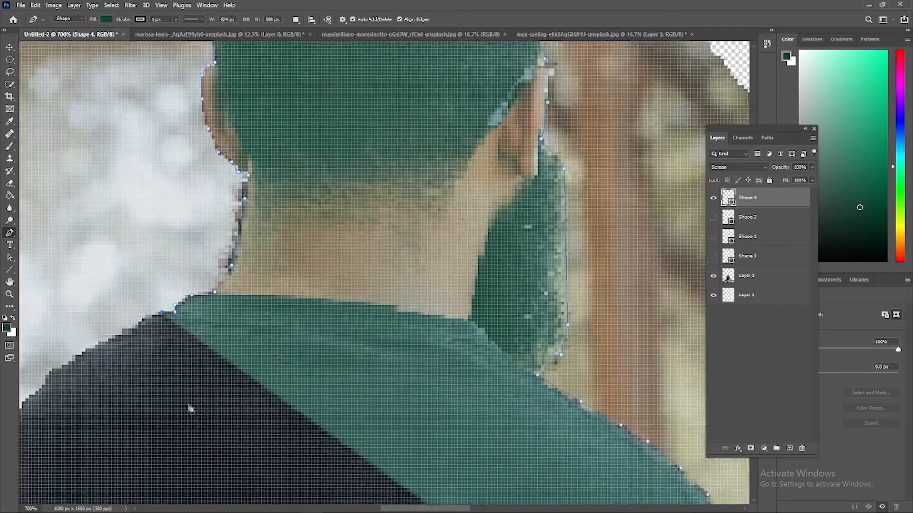
scroll(190, 408, left, 5)
click(480, 274)
click(403, 331)
Continue the pen outline down the outer edge of the left sleeve and around its hem corner
scroll(402, 333, down, 2)
drag(301, 334, 291, 351)
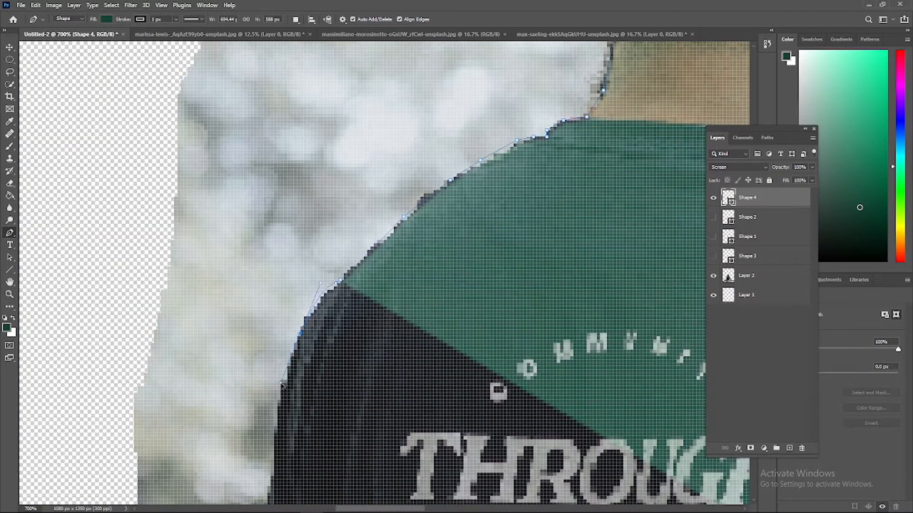
click(279, 423)
scroll(279, 418, down, 6)
click(245, 349)
click(250, 379)
click(267, 399)
Trace the pen outline from the left sleeve hem down the bare arm and around the elbow
scroll(269, 397, down, 2)
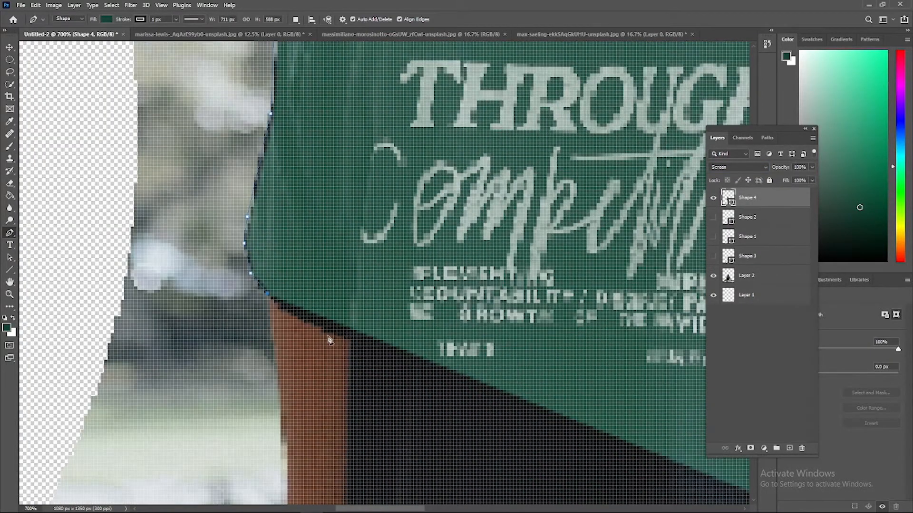
click(274, 353)
scroll(284, 360, down, 2)
click(284, 357)
scroll(285, 359, down, 3)
click(287, 290)
click(294, 337)
click(307, 366)
click(327, 383)
Continue the pen outline down the left edge of the shirt towards the top of the concrete block
scroll(333, 380, down, 2)
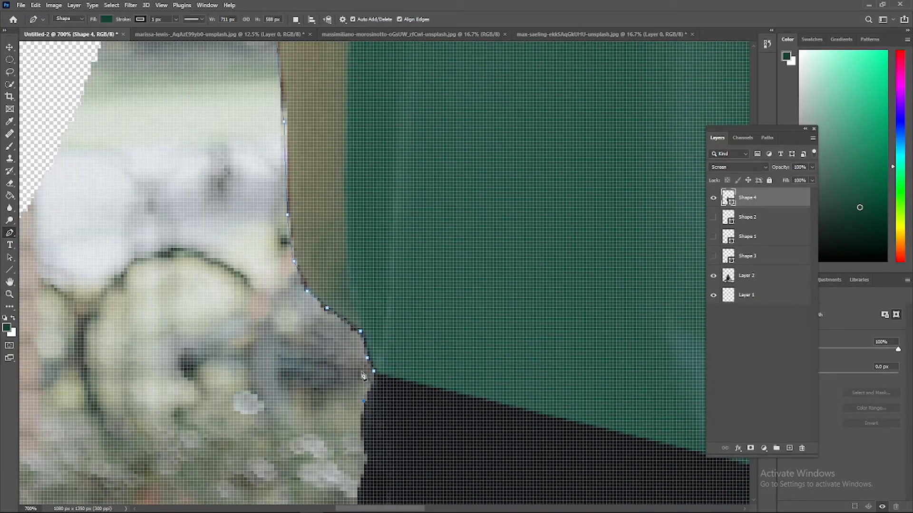
scroll(364, 380, down, 3)
click(361, 303)
click(361, 324)
click(367, 298)
click(357, 324)
Trace the outline along the concrete block's top edge, around its left corner and down its side to the bench
scroll(359, 326, down, 2)
click(381, 318)
click(387, 371)
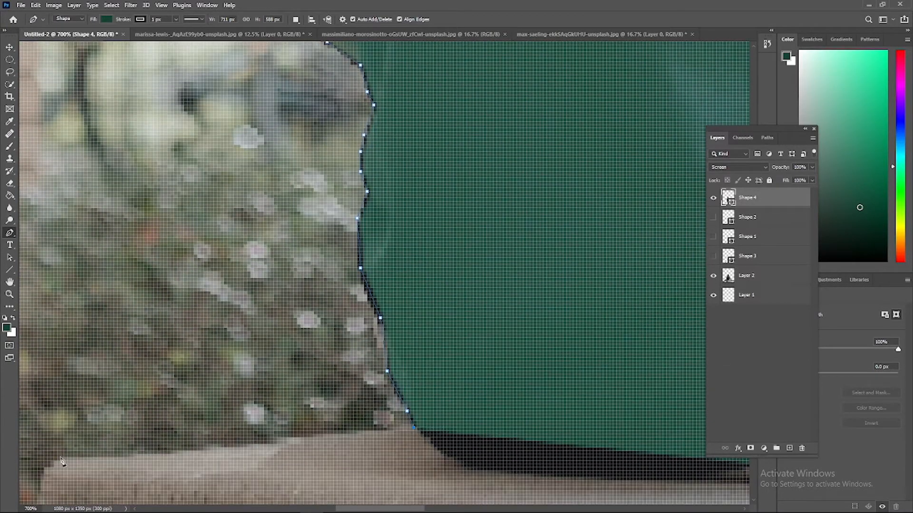
click(62, 457)
scroll(63, 459, left, 5)
scroll(318, 426, down, 3)
click(399, 298)
click(393, 305)
click(373, 414)
click(373, 421)
scroll(374, 420, down, 2)
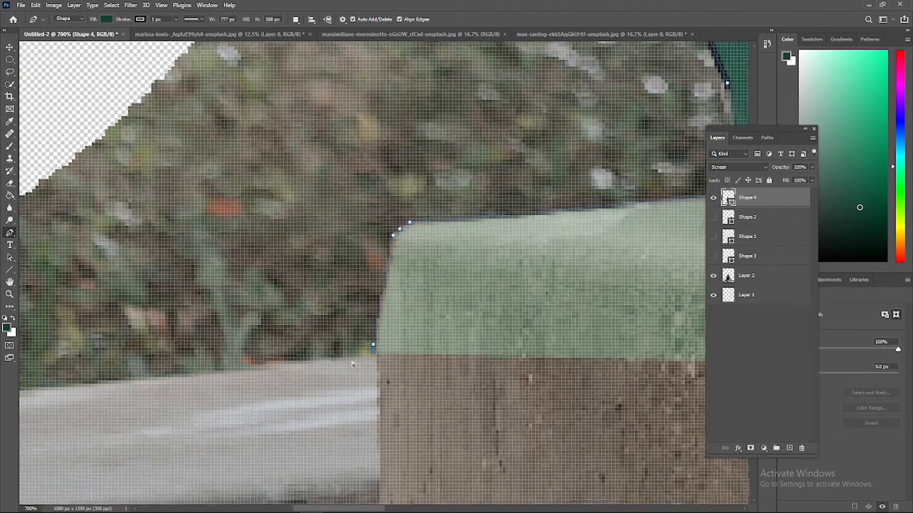
Extend the outline along the left bench's top edge, past the image edge and up into the empty area
key(ctrl+minus)
key(ctrl+minus)
key(ctrl+minus)
key(ctrl+minus)
key(ctrl+minus)
key(ctrl+minus)
key(ctrl+plus)
key(ctrl+plus)
scroll(266, 357, left, 4)
click(177, 350)
click(168, 339)
click(210, 150)
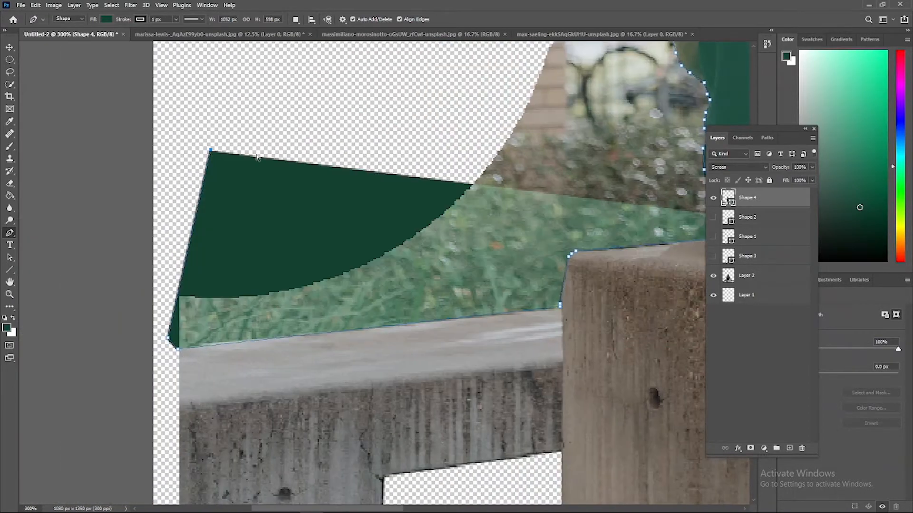
Carry the outline across the empty area above the man and close it around the remaining background
key(ctrl+minus)
key(ctrl+minus)
key(ctrl+minus)
click(487, 340)
click(499, 137)
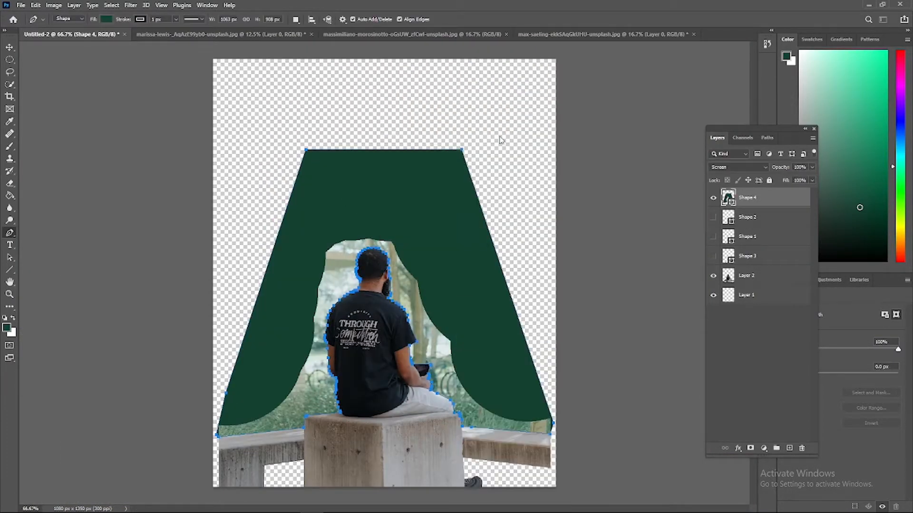
Erase the background around the man on Layer 2 within the outline's selection and hide the Shape 4 layer
click(761, 276)
drag(366, 247, 340, 391)
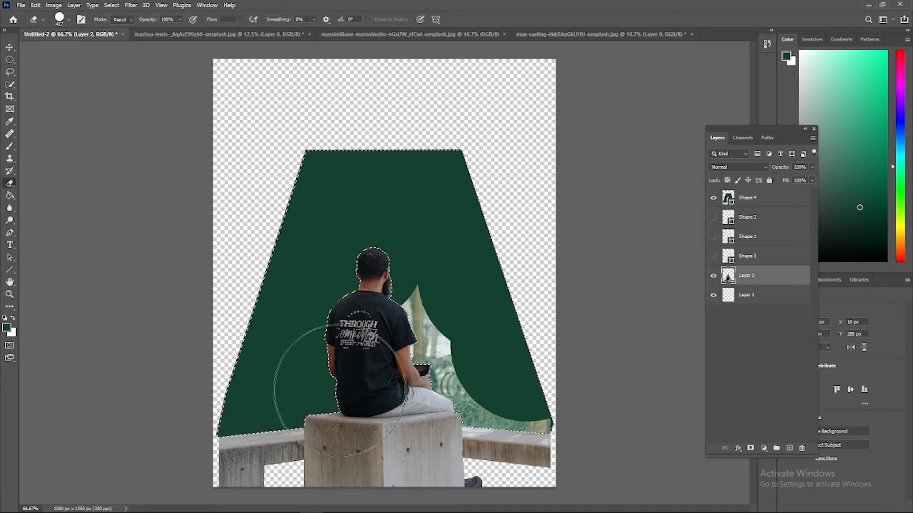
click(713, 198)
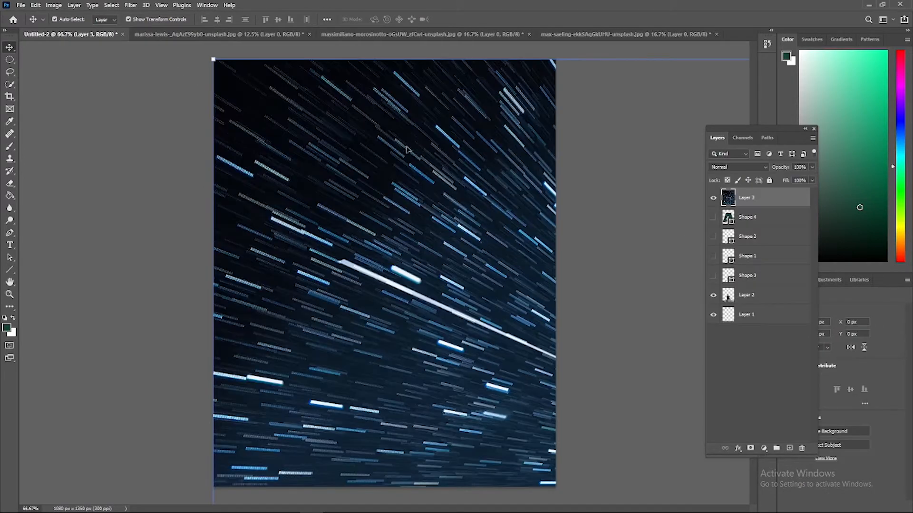
Scale the pasted star-trail mountain photo down proportionally to match the canvas height
scroll(408, 150, down, 5)
drag(465, 234, 467, 269)
scroll(384, 219, up, 1)
drag(384, 91, 384, 127)
scroll(370, 184, up, 1)
scroll(389, 266, up, 1)
scroll(369, 192, up, 1)
drag(384, 46, 385, 61)
mouse_move(384, 504)
mouse_down()
mouse_move(384, 471)
mouse_move(384, 488)
mouse_up()
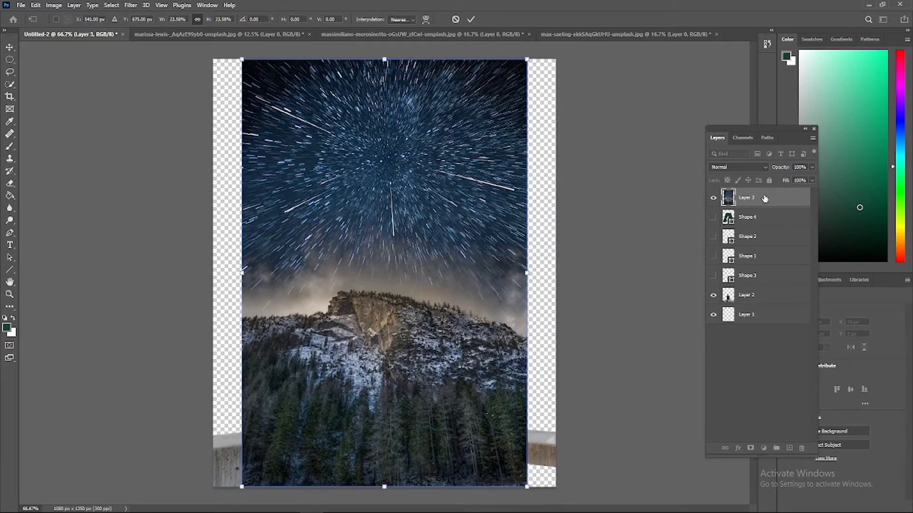
key(Return)
Move the star-trail photo layer to the bottom of the layer stack, behind the man
drag(764, 198, 760, 323)
key(ctrl+plus)
key(ctrl+plus)
key(ctrl+plus)
key(ctrl+plus)
key(ctrl+minus)
key(ctrl+minus)
key(ctrl+minus)
key(ctrl+minus)
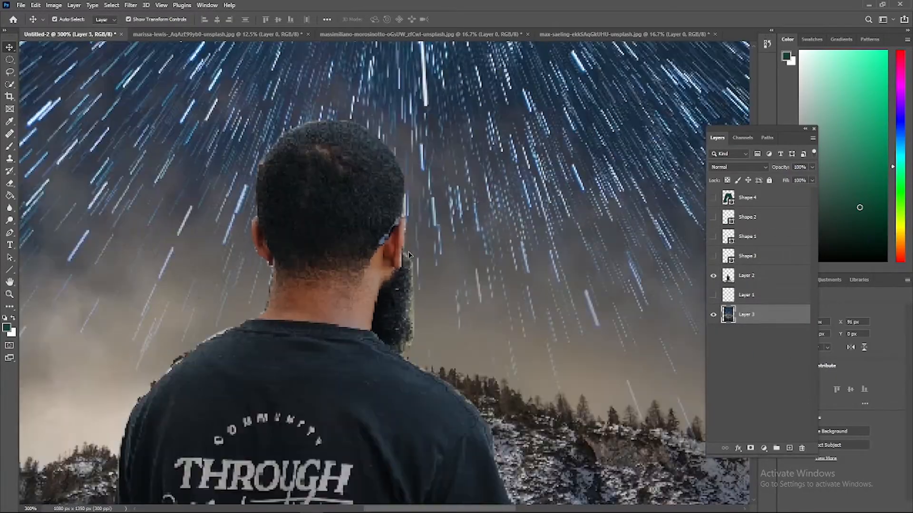
Enlarge the star-trail photo proportionally on both sides so it fills the canvas width
key(ctrl+plus)
key(ctrl+plus)
key(ctrl+plus)
key(ctrl+plus)
key(ctrl+minus)
key(ctrl+minus)
key(ctrl+minus)
key(ctrl+minus)
drag(242, 273, 214, 273)
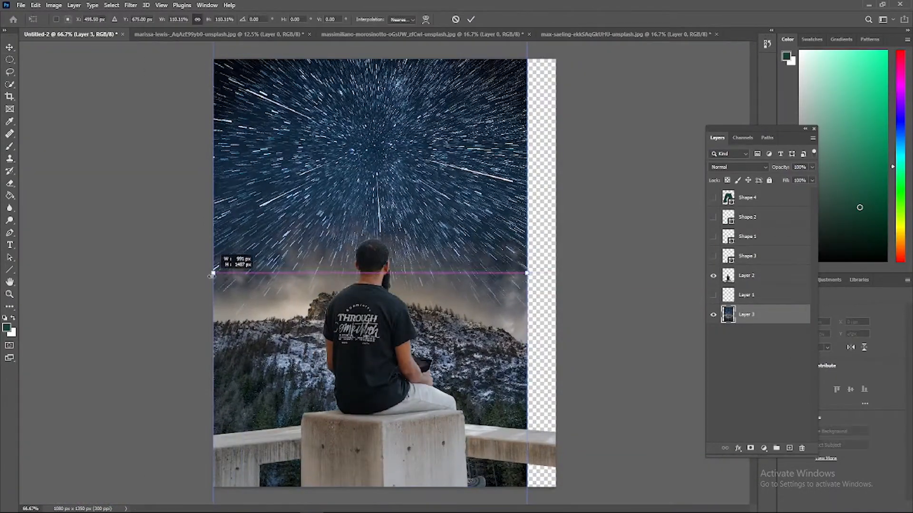
drag(526, 273, 555, 273)
key(Return)
click(761, 376)
Examine the star background in the composite up close and compare it with the original star-trail photo
key(ctrl+plus)
key(ctrl+plus)
key(ctrl+minus)
key(ctrl+minus)
key(ctrl+minus)
click(381, 34)
key(ctrl+plus)
key(ctrl+plus)
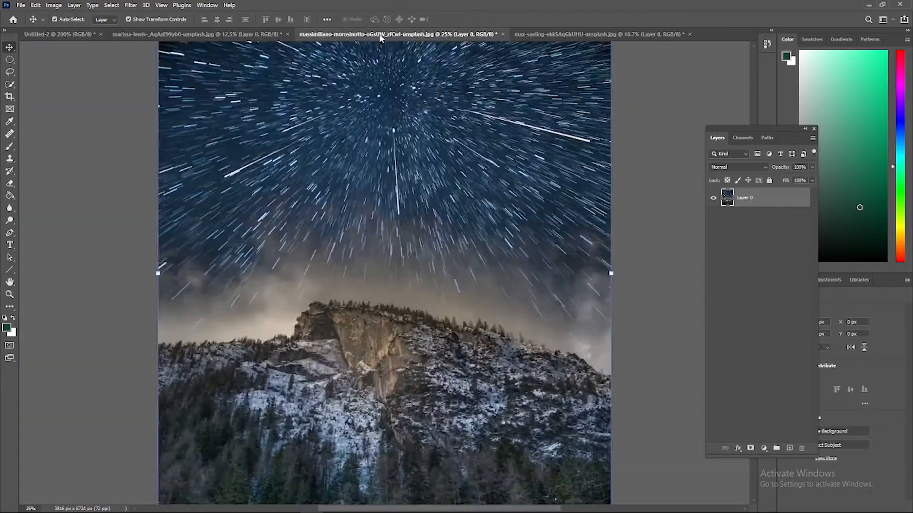
click(62, 34)
key(ctrl+plus)
key(ctrl+plus)
key(ctrl+plus)
key(ctrl+minus)
key(ctrl+minus)
key(ctrl+minus)
click(755, 277)
ctrl+click(536, 254)
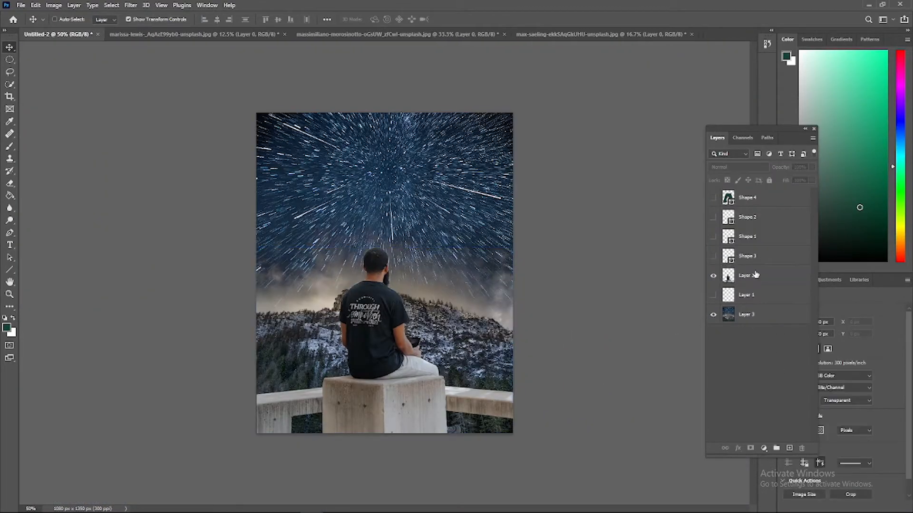
Hide the man's layer and warp the star-trail layer, reshaping its upper edge and stretching it beyond the canvas
click(753, 272)
click(756, 365)
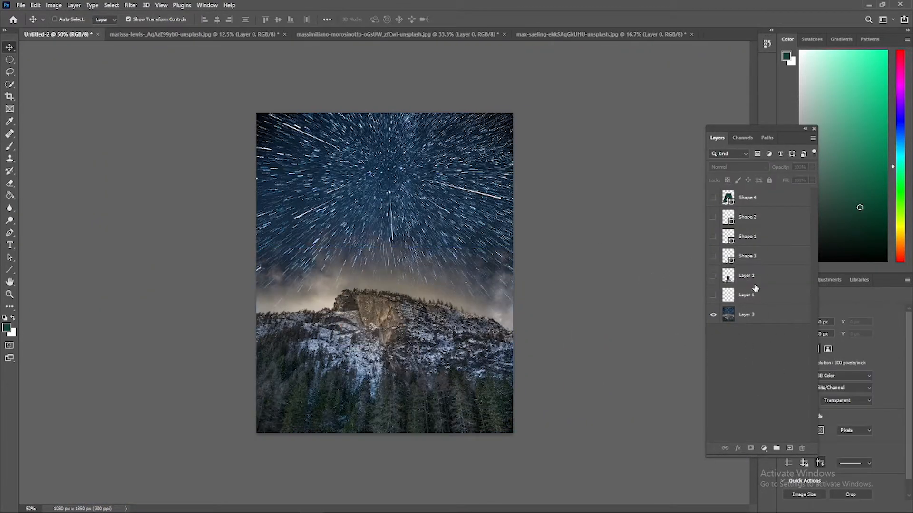
click(755, 313)
click(382, 81)
drag(318, 20, 163, 40)
drag(283, 20, 137, 35)
drag(513, 268, 527, 271)
drag(242, 20, 213, 37)
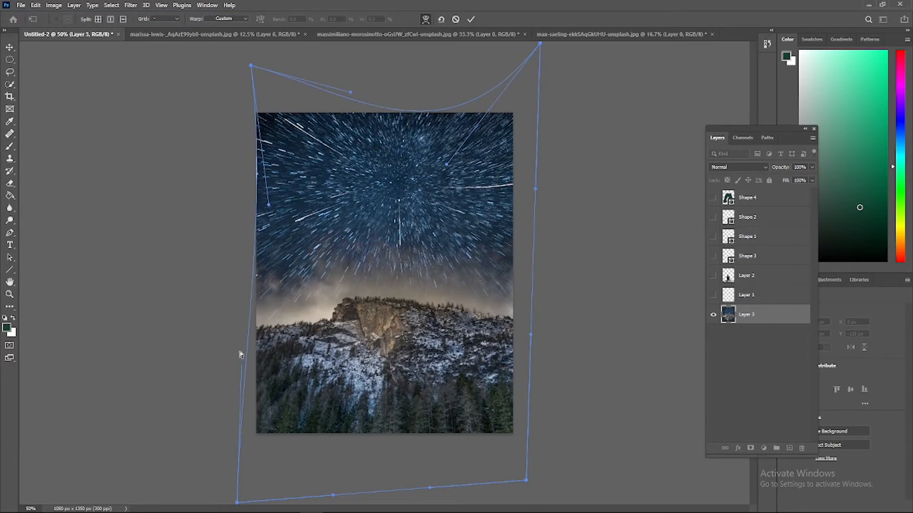
Bulge the warp's sides and bottom outward, smooth its upper curve and apply the warp
drag(240, 355, 180, 427)
drag(547, 199, 623, 292)
key(ctrl+minus)
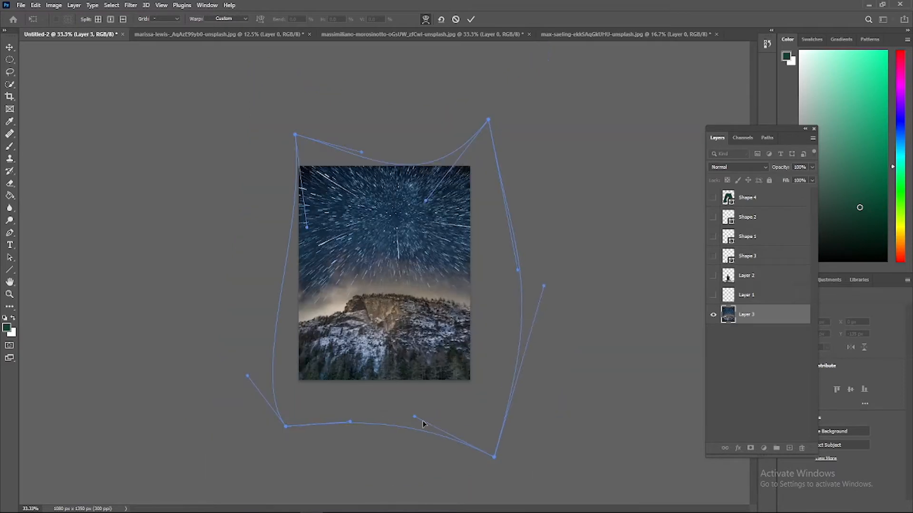
drag(425, 201, 425, 179)
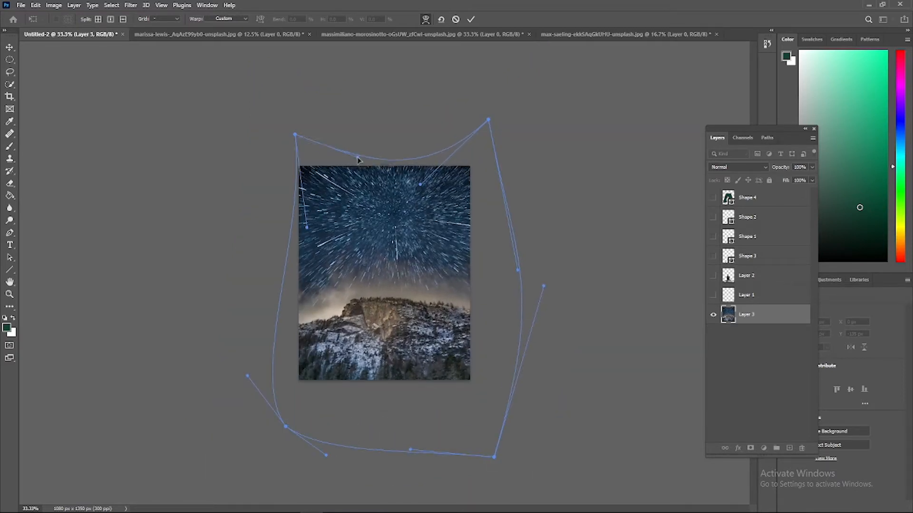
drag(358, 158, 352, 170)
drag(306, 228, 278, 228)
click(596, 263)
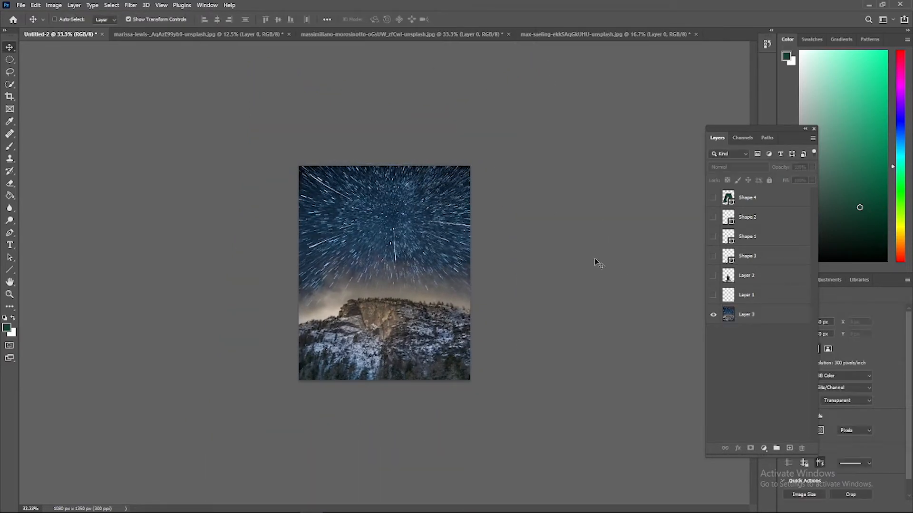
Show the man's layer again and toggle the star-trail layer off and on to check the cutout
key(ctrl+plus)
key(ctrl+plus)
key(ctrl+plus)
key(ctrl+plus)
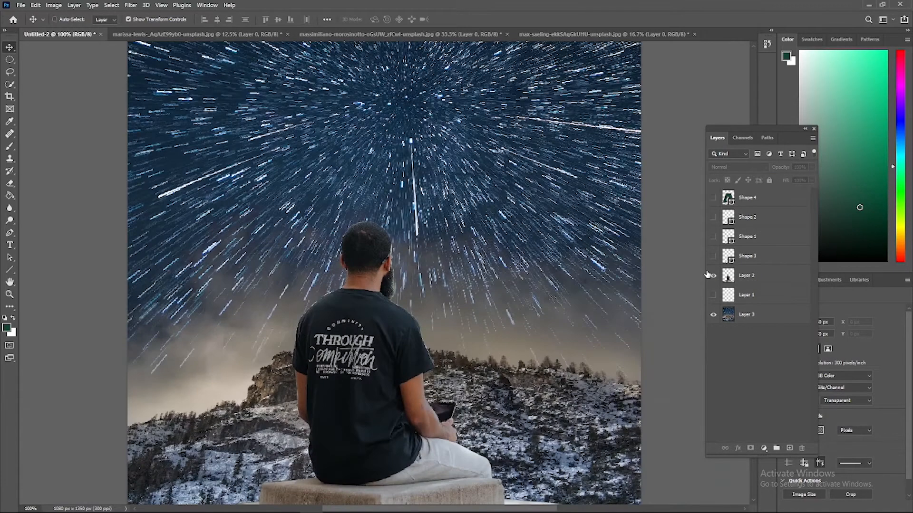
key(ctrl+minus)
key(ctrl+minus)
key(ctrl+minus)
click(713, 314)
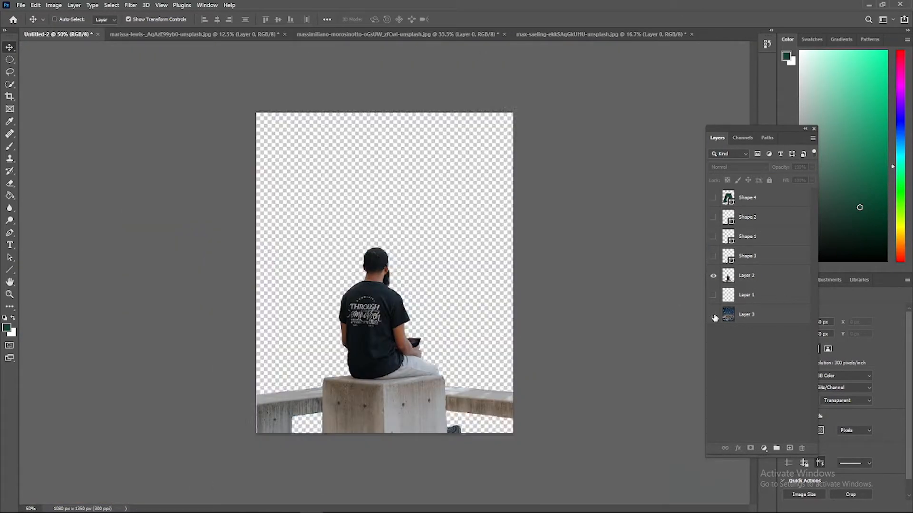
click(713, 314)
Try to erase the mountains beside the man on Layer 3 with a hard-edged eraser
click(744, 314)
click(9, 183)
mouse_move(293, 367)
mouse_down()
mouse_move(269, 391)
mouse_move(280, 412)
mouse_up()
key(ctrl+z)
right_click(296, 366)
click(311, 326)
key(ctrl+z)
right_click(302, 366)
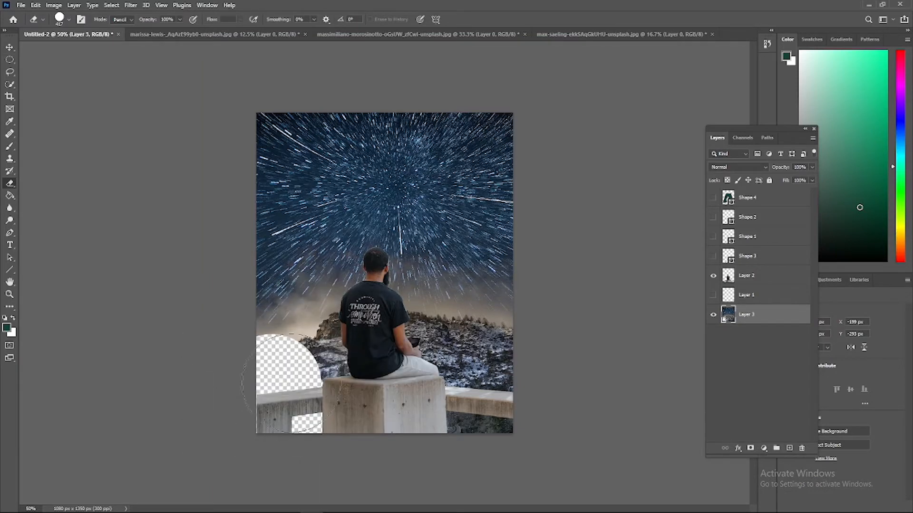
key(ctrl+z)
Erase the mountains from Layer 3 with a 417 px Soft Round eraser at 30% hardness, hiding the man's layer while checking
right_click(322, 352)
right_click(331, 352)
click(395, 387)
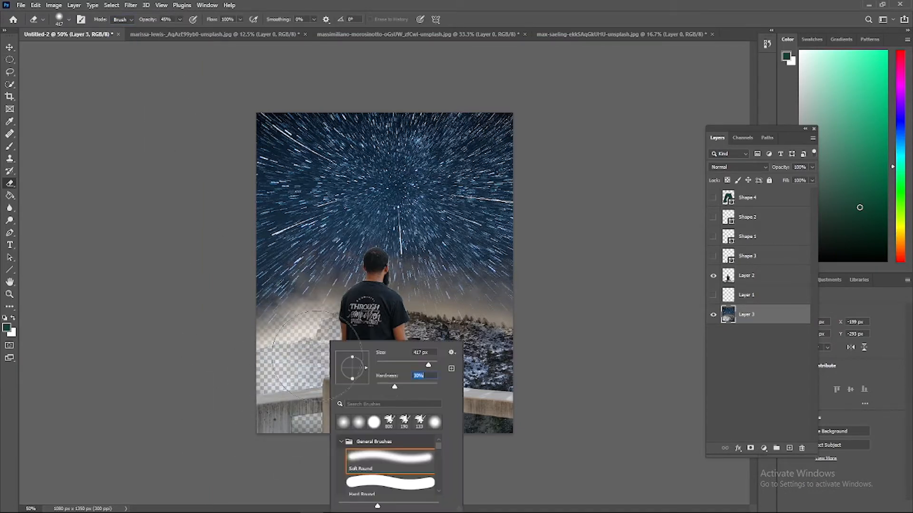
mouse_move(286, 356)
mouse_down()
mouse_move(452, 345)
mouse_move(478, 435)
mouse_move(379, 406)
mouse_up()
click(714, 276)
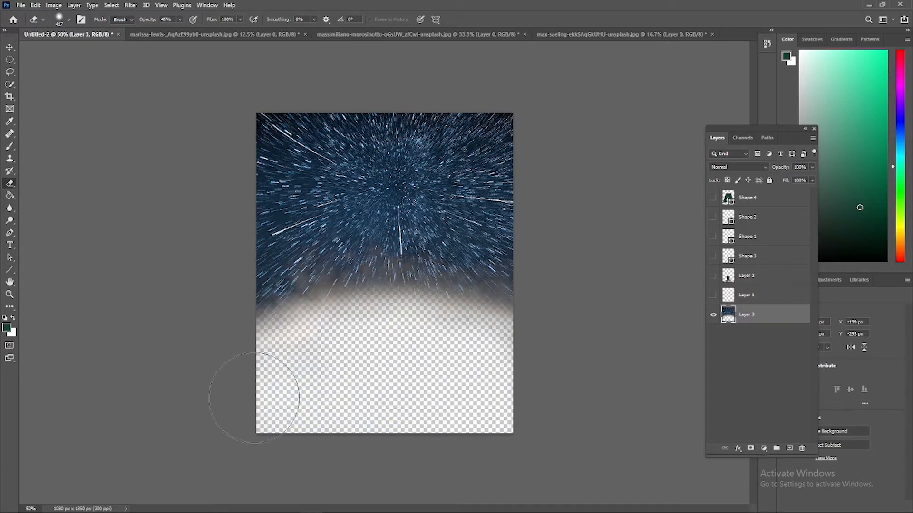
click(713, 276)
click(723, 342)
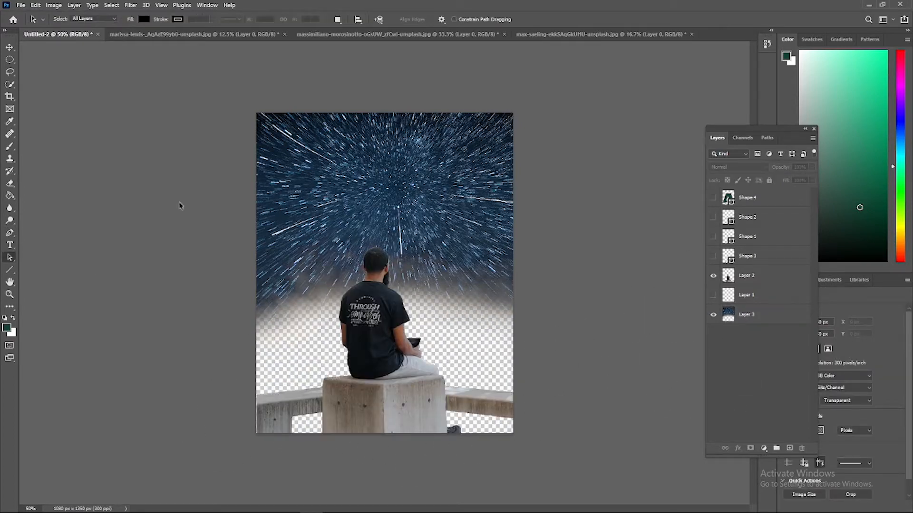
Open the purple lightning-over-mountains photo from the backgrand folder inside efect on drive E
click(21, 6)
click(21, 20)
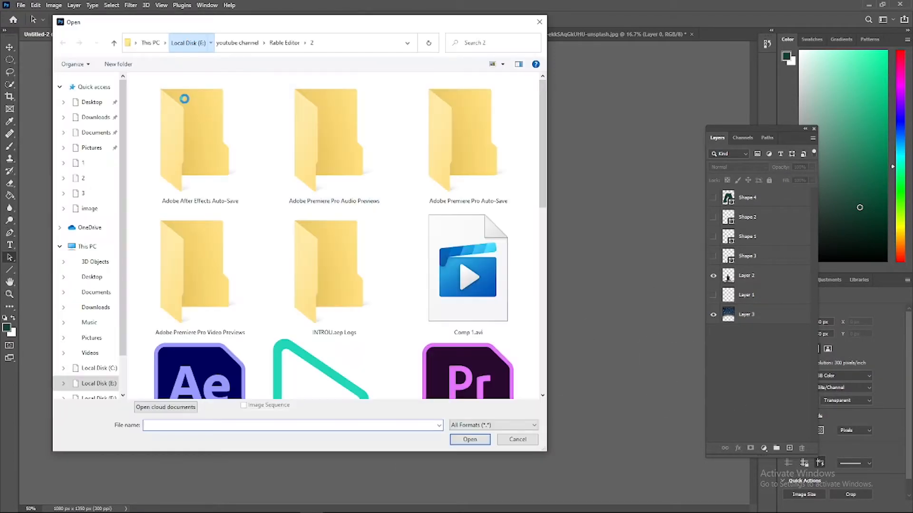
double_click(208, 271)
double_click(314, 143)
double_click(232, 156)
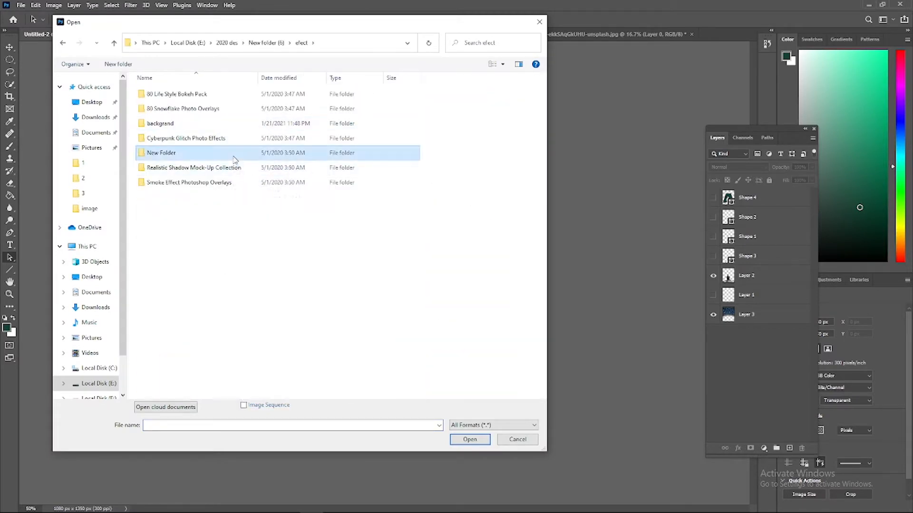
click(63, 42)
double_click(160, 128)
drag(546, 143, 519, 346)
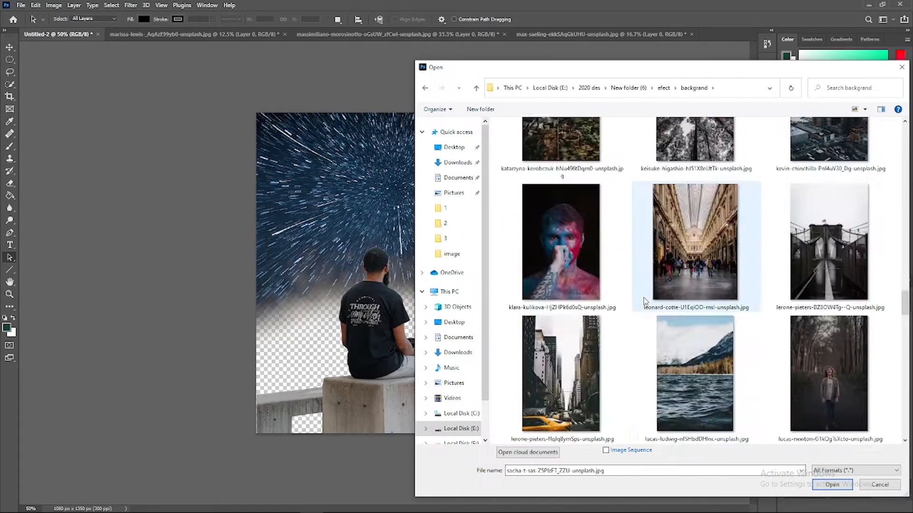
scroll(644, 301, down, 10)
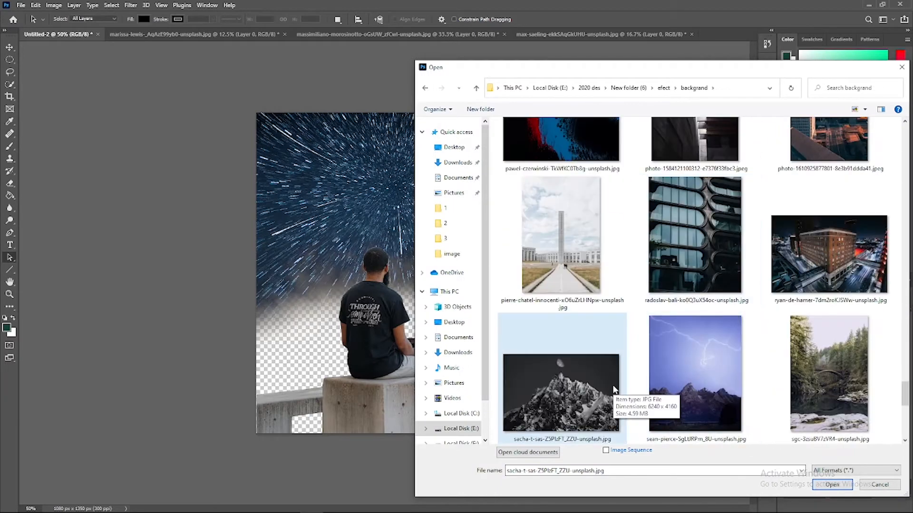
double_click(649, 386)
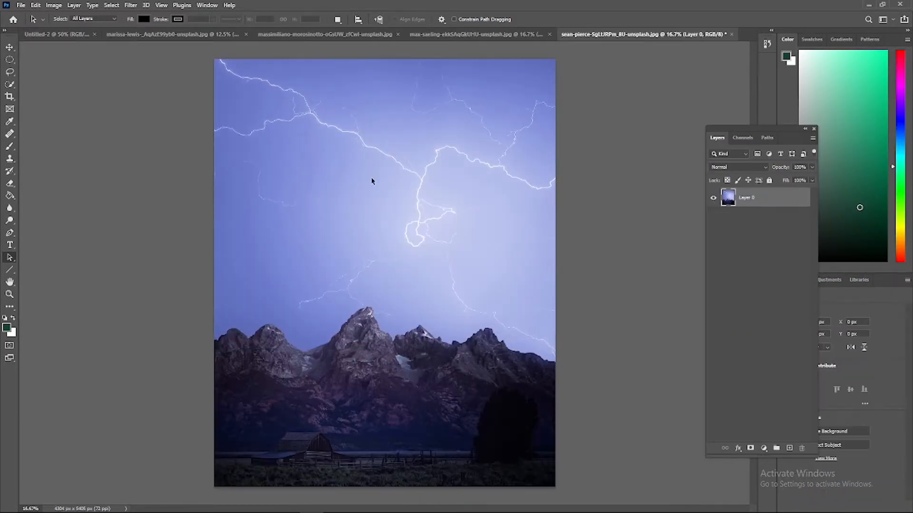
Paste the lightning photo into Untitled-2 and move its layer below the star-trail layer
click(62, 36)
key(ctrl+v)
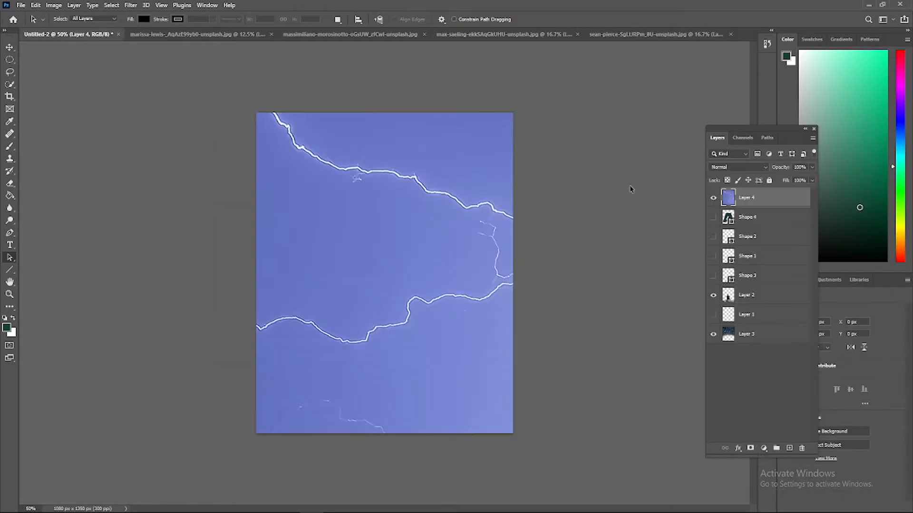
drag(721, 362, 720, 361)
Shrink the oversized lightning photo proportionally and move it over the canvas area
key(ctrl+minus)
key(ctrl+minus)
key(ctrl+minus)
drag(513, 220, 497, 309)
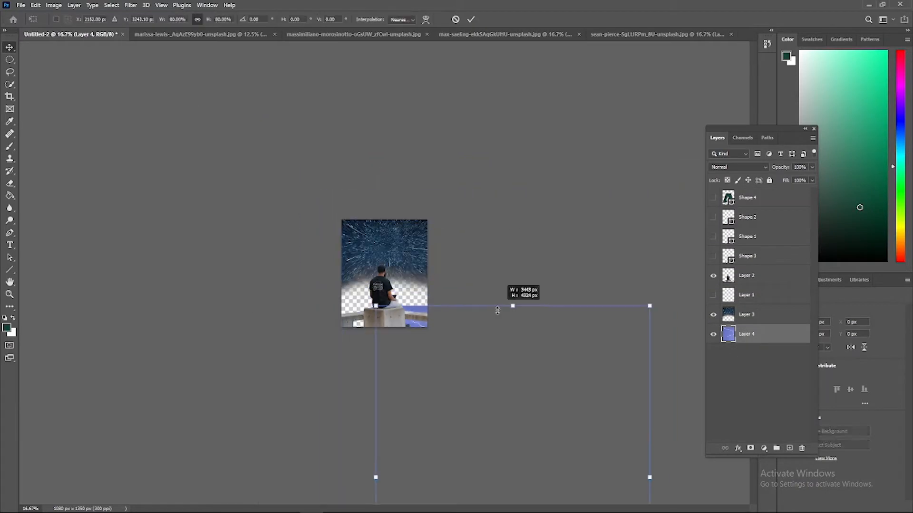
drag(497, 361, 425, 214)
drag(574, 327, 442, 327)
drag(406, 256, 420, 199)
Fit the lightning photo to the full canvas so its mountains show behind the man
key(ctrl+plus)
key(ctrl+plus)
drag(522, 91, 460, 177)
key(ctrl+plus)
key(ctrl+plus)
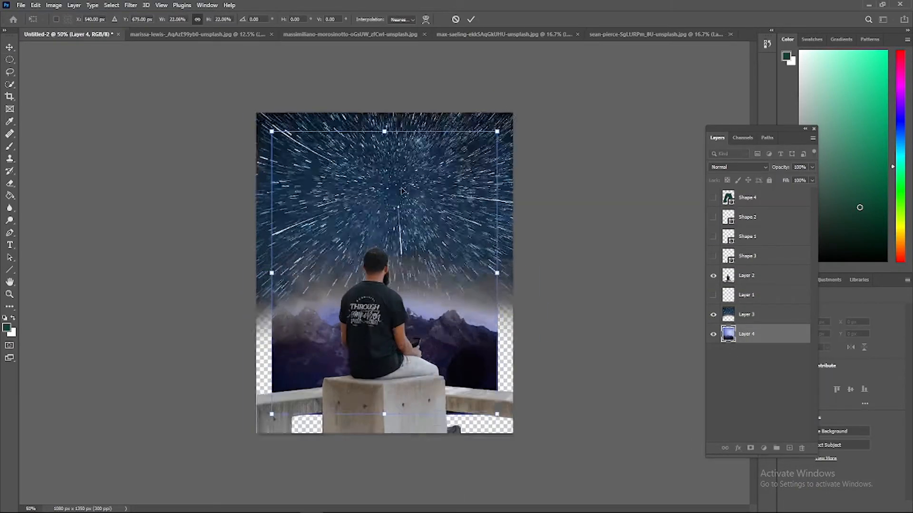
drag(384, 82, 384, 59)
drag(384, 463, 384, 487)
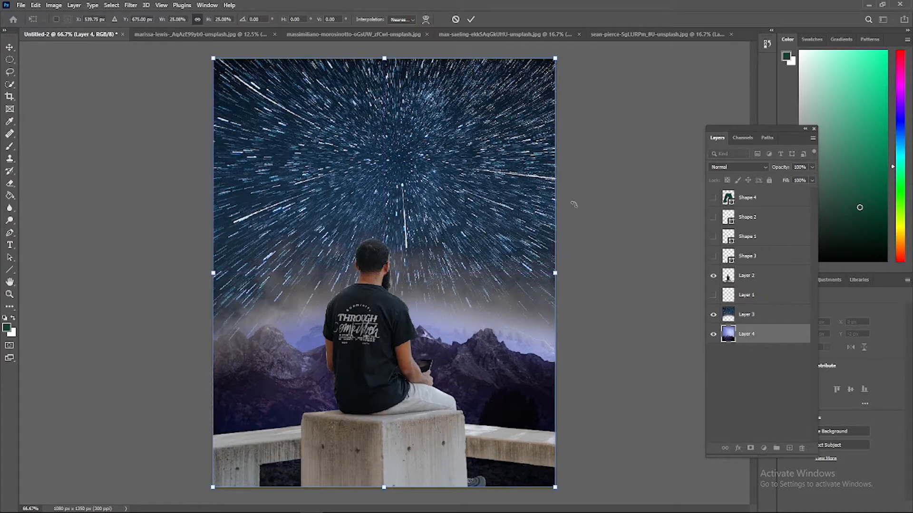
Fine-tune the lightning photo's edges against the canvas borders and apply the transform
drag(558, 278, 558, 279)
key(ctrl+plus)
scroll(470, 352, down, 5)
key(ctrl+plus)
drag(384, 432, 384, 428)
drag(480, 508, 409, 504)
drag(155, 241, 154, 241)
key(ctrl+minus)
key(ctrl+minus)
click(740, 378)
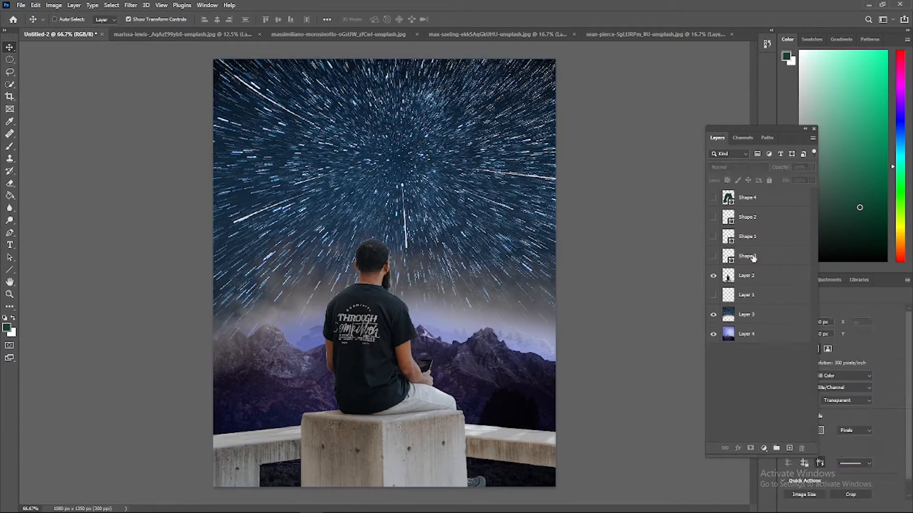
click(749, 282)
click(748, 378)
click(376, 36)
click(584, 36)
click(747, 333)
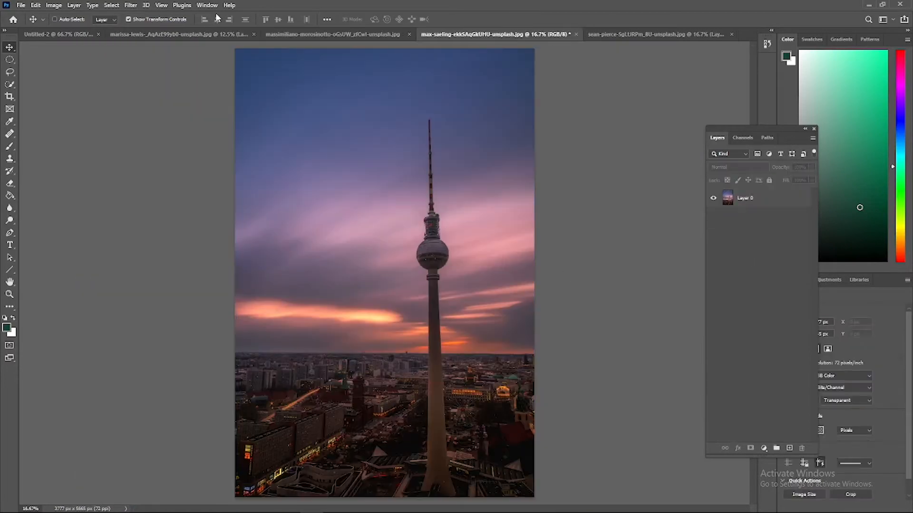
click(59, 36)
Preview blend modes such as Color Dodge on the star-trail layer and return it to Normal
drag(755, 335, 746, 311)
click(739, 167)
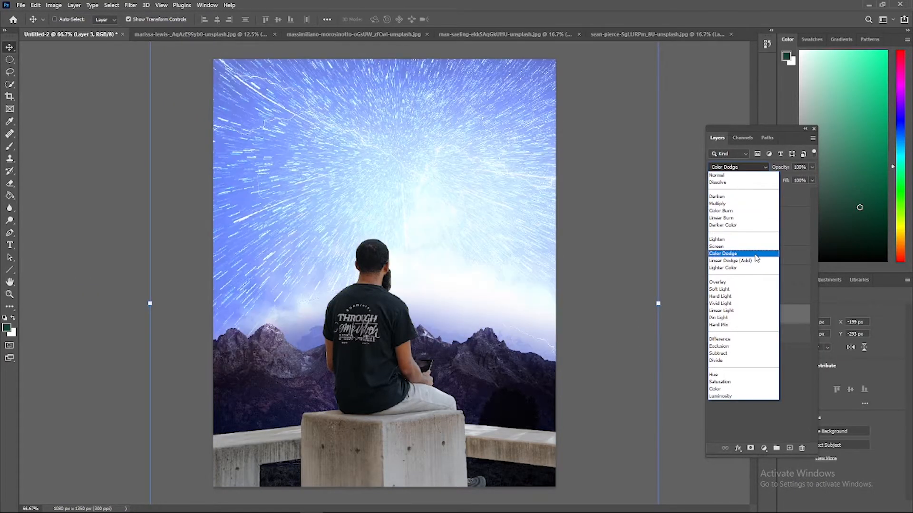
click(727, 176)
click(744, 375)
key(ctrl+minus)
key(ctrl+plus)
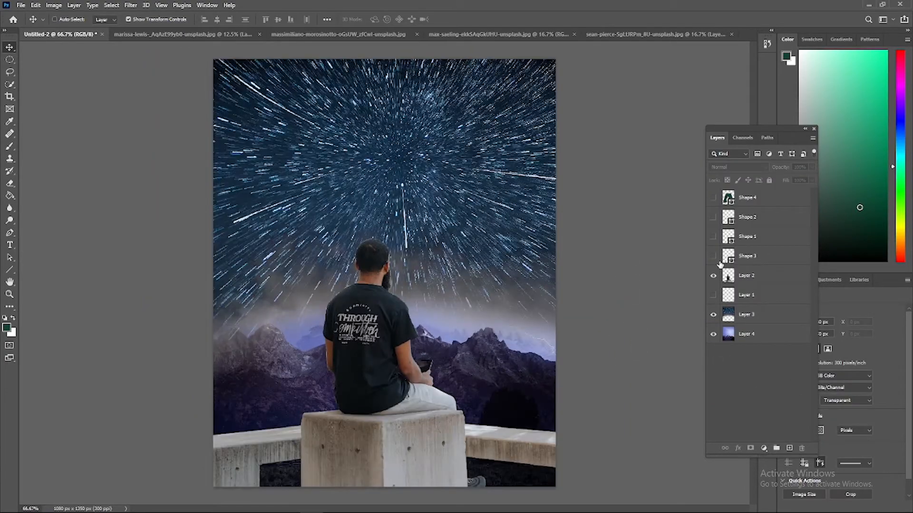
Add a new layer directly above the lightning photo and set up a large soft round brush
click(768, 337)
click(789, 448)
click(10, 146)
right_click(243, 323)
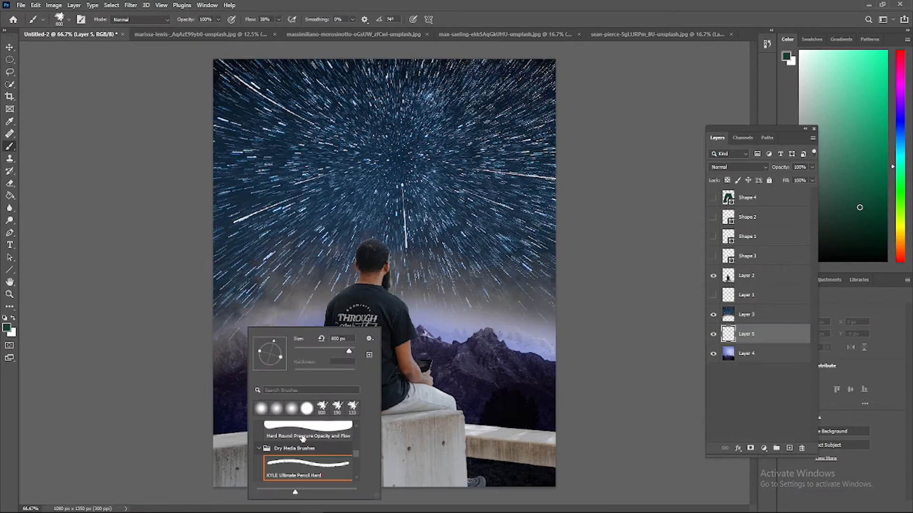
drag(333, 351, 342, 351)
Replace the green test stroke with soft dark-blue haze, sampled from the starry sky, painted across the mountain horizon
drag(246, 324, 548, 335)
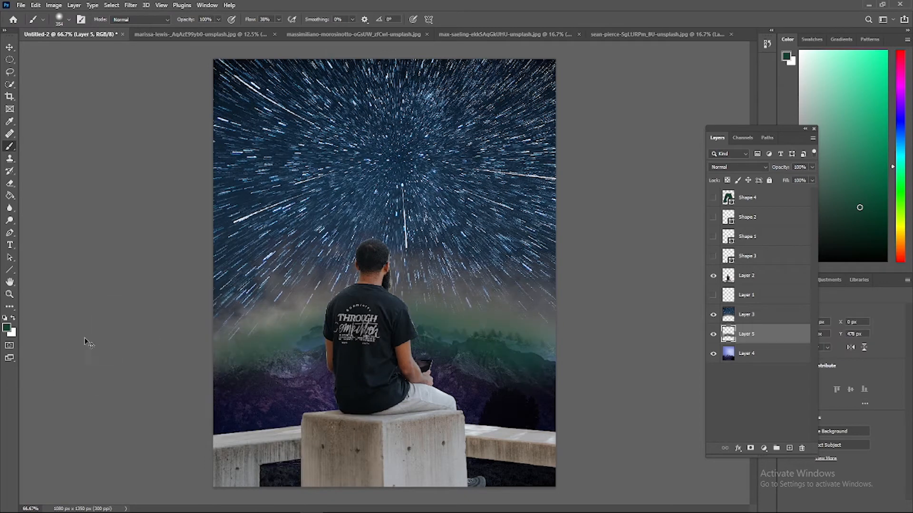
key(ctrl+z)
click(6, 328)
click(286, 263)
click(790, 151)
drag(253, 314, 565, 338)
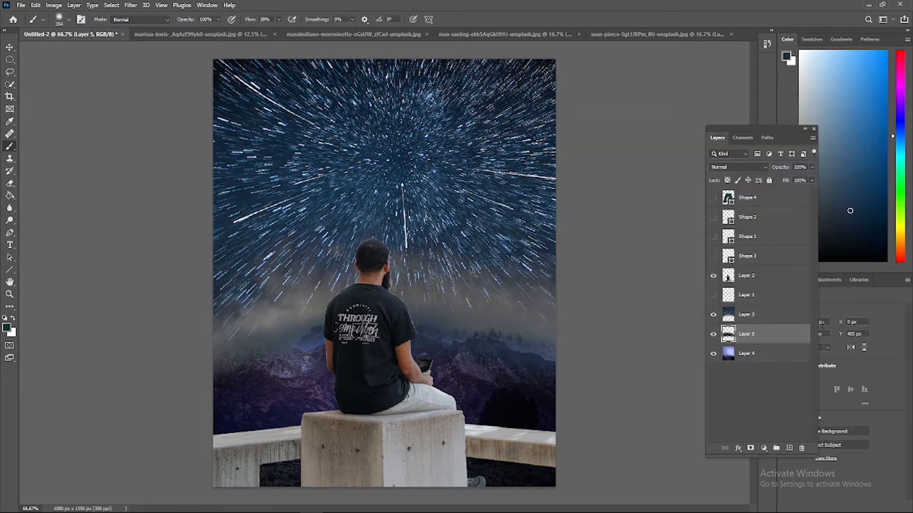
Move the painted haze layer above the star-trail layer and set its blend mode to Color
drag(767, 313, 766, 310)
click(738, 167)
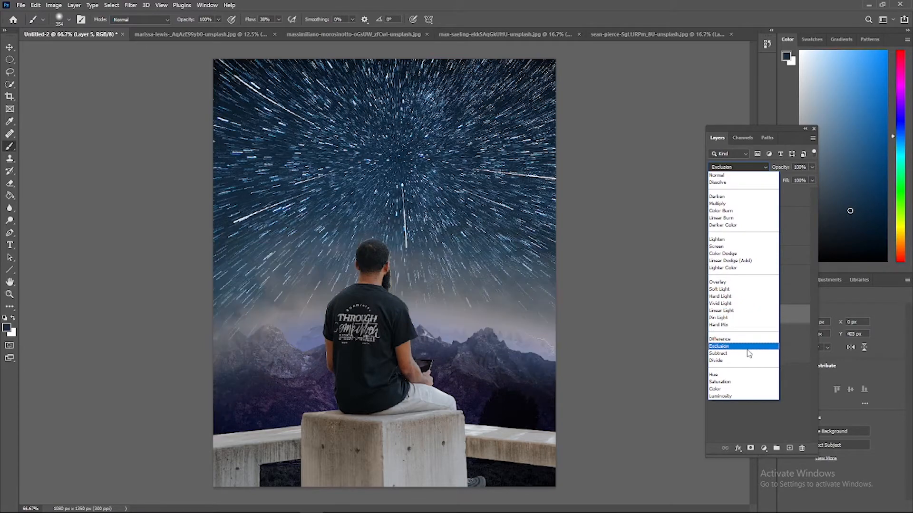
click(721, 389)
click(730, 381)
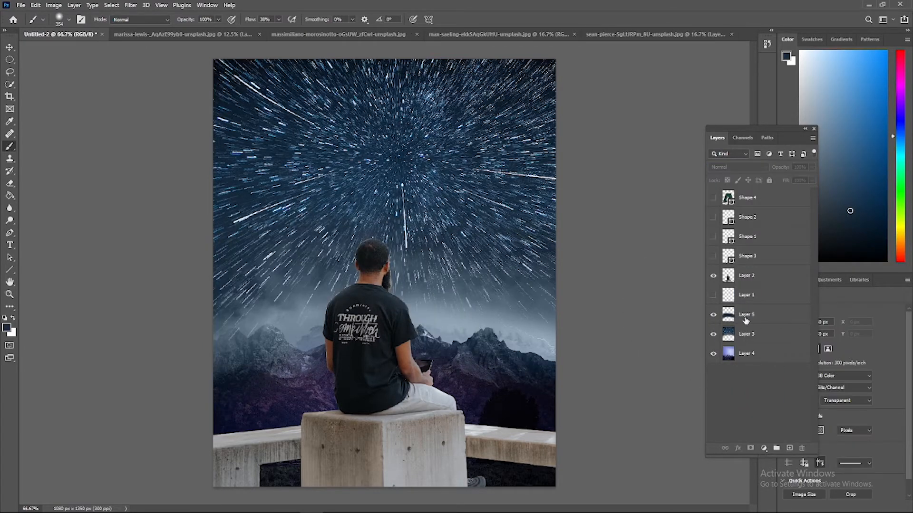
key(ctrl+plus)
key(ctrl+plus)
key(ctrl+minus)
key(ctrl+minus)
Add a new layer above the lightning photo and choose a less saturated grey-blue foreground colour for the brush
click(757, 349)
click(6, 328)
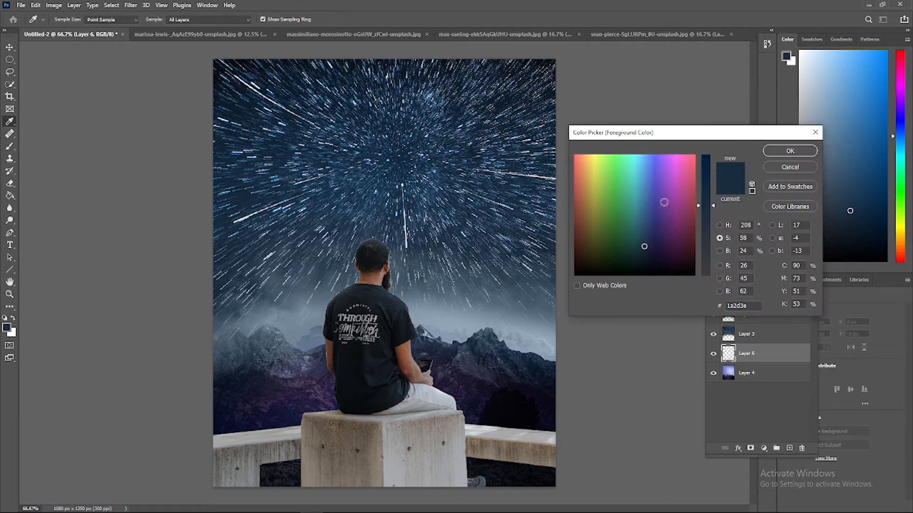
click(711, 251)
click(784, 152)
key(b)
Paint soft grey-blue fog over the mountains on both sides and the dark area beneath the bench
key(ctrl+plus)
key(ctrl+plus)
scroll(523, 368, right, 6)
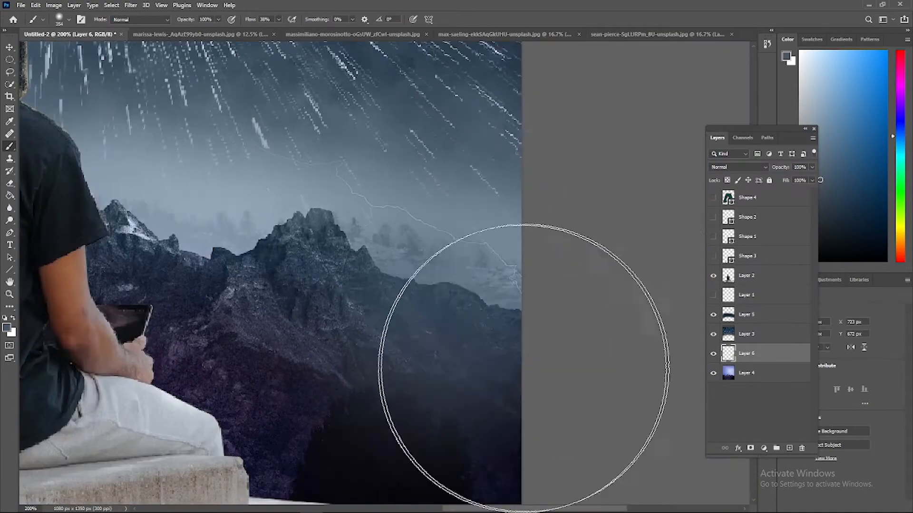
drag(524, 368, 526, 214)
key(ctrl+minus)
drag(395, 378, 463, 376)
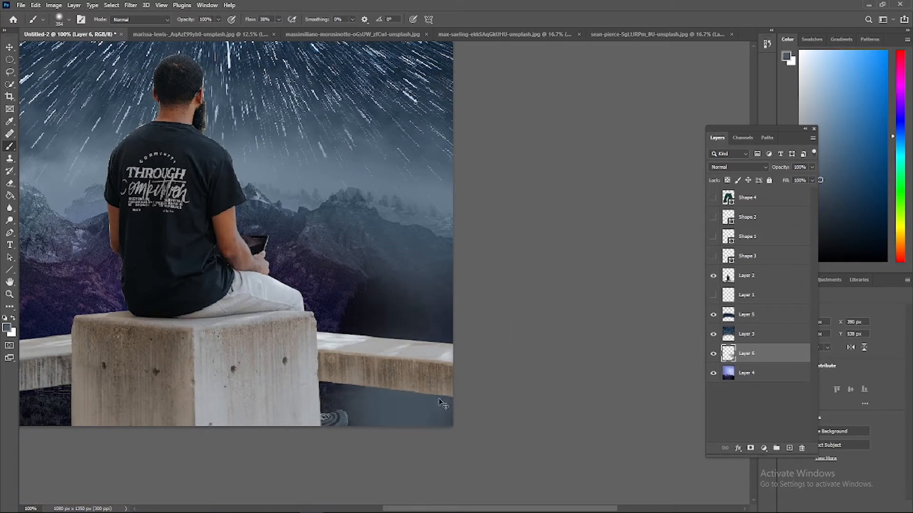
scroll(403, 401, left, 5)
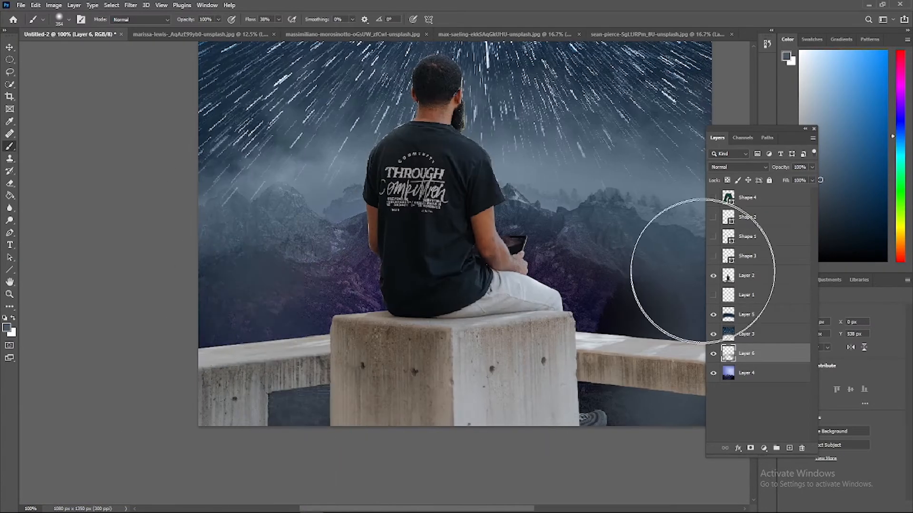
Hide the man layer and erase the barn and field along the lightning photo's lower edge with a large soft eraser
click(713, 275)
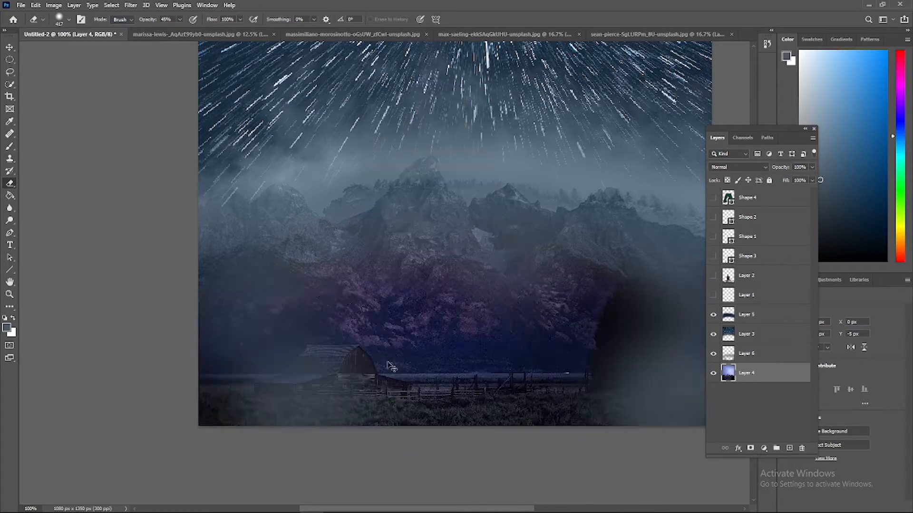
mouse_move(330, 427)
mouse_down()
mouse_move(249, 464)
mouse_move(597, 456)
mouse_up()
drag(517, 509, 604, 508)
drag(396, 428, 283, 461)
key(ctrl+minus)
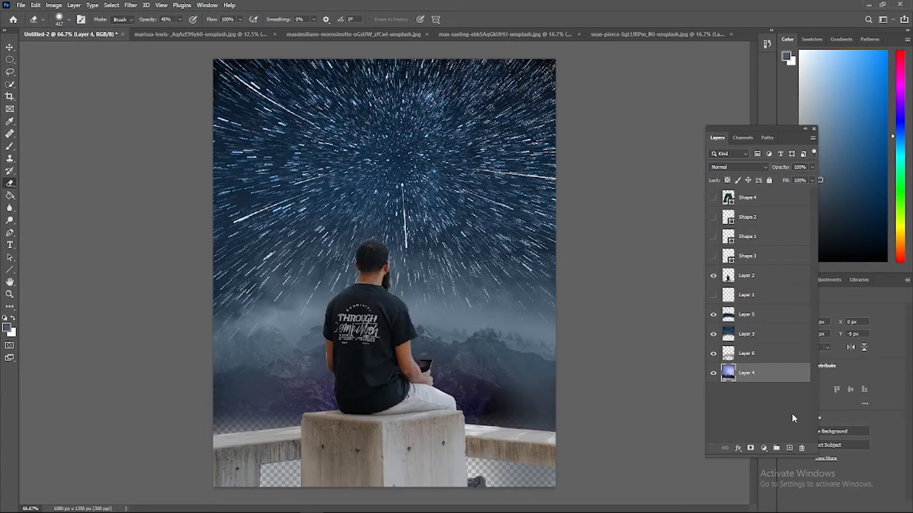
Open the rock peak photo voy-zan-R44UWCU7pwg-unsplash.jpg from the backgrand folder
click(21, 5)
click(28, 25)
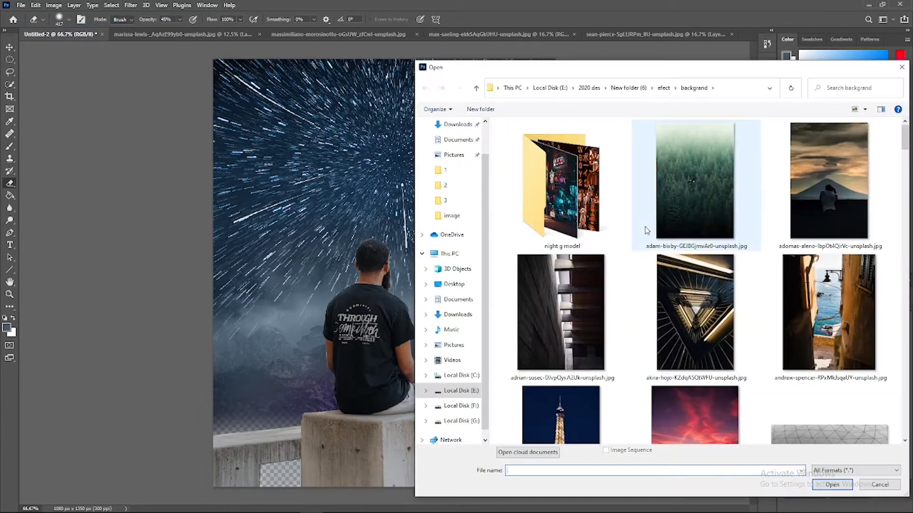
scroll(646, 230, down, 15)
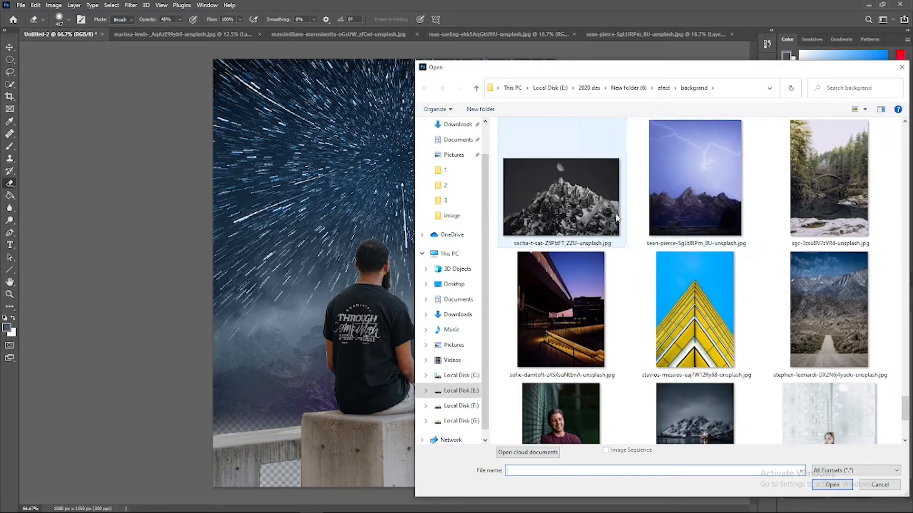
click(616, 217)
scroll(616, 285, down, 5)
double_click(566, 371)
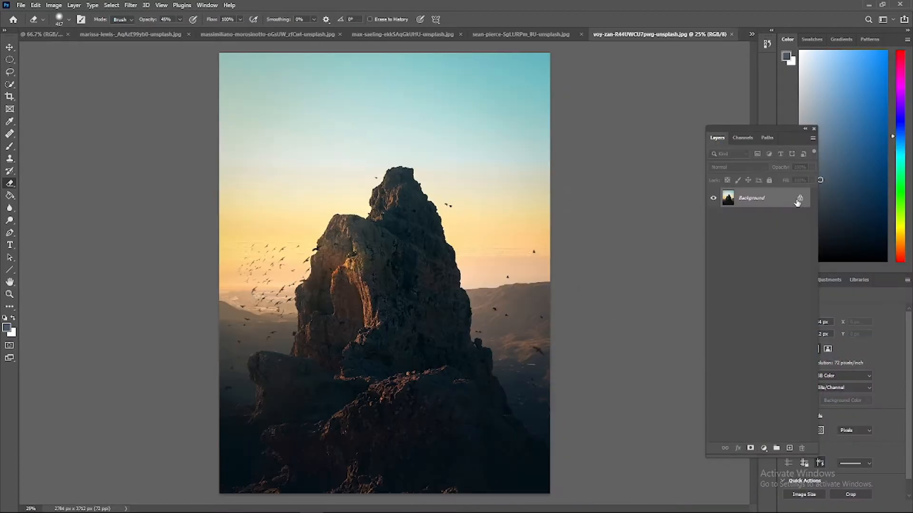
Unlock the rock photo's background and mask out its sky with Select and Mask, keeping the rock and ground
click(799, 199)
click(10, 85)
click(323, 20)
drag(404, 175, 403, 186)
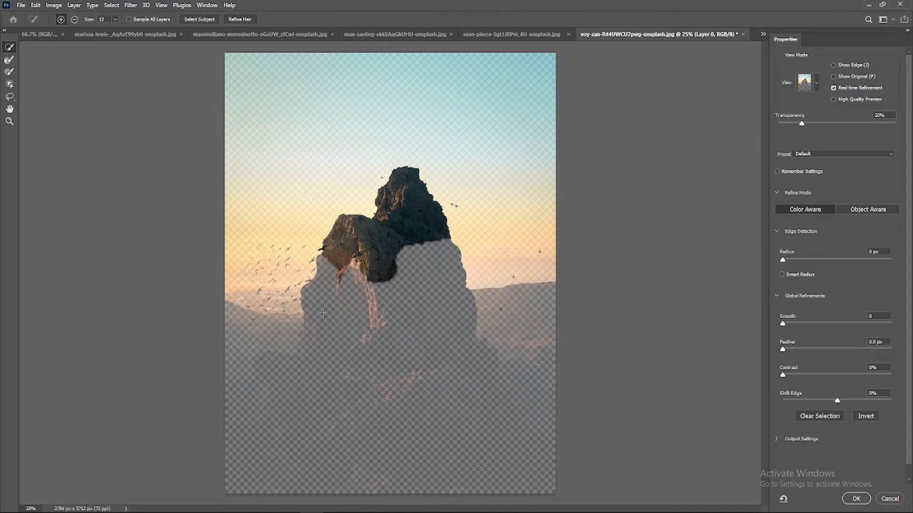
drag(324, 312, 385, 383)
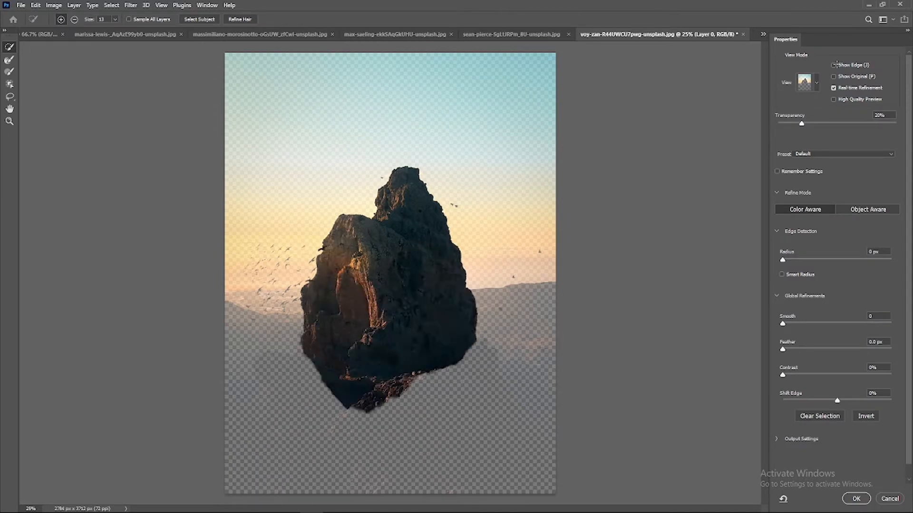
click(856, 499)
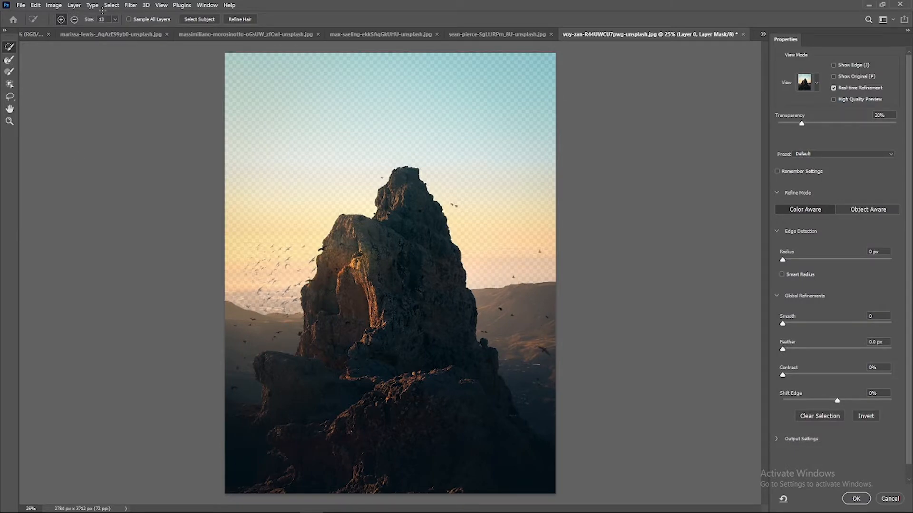
key(Return)
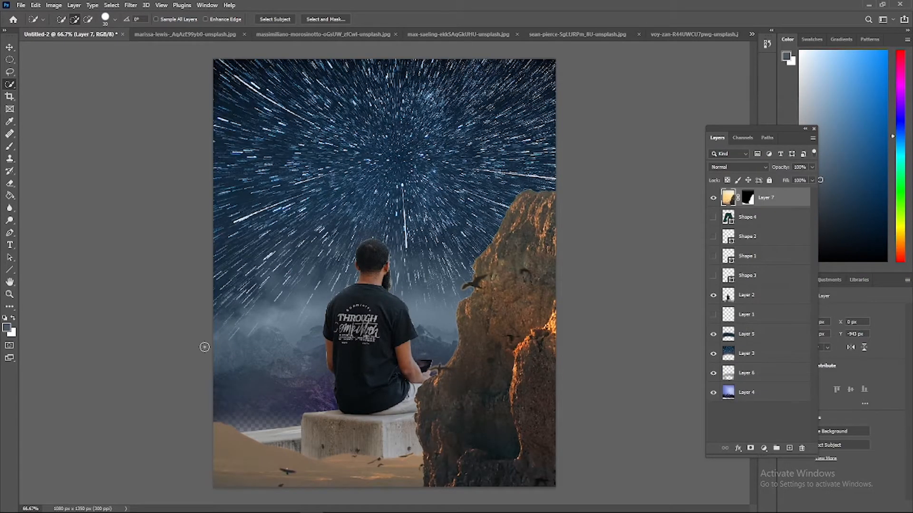
Shrink the pasted rock in Untitled-2 proportionally and position it toward the canvas's right side
key(v)
key(ctrl+minus)
key(ctrl+minus)
key(ctrl+minus)
key(ctrl+minus)
drag(560, 146, 456, 283)
drag(419, 321, 433, 251)
key(Return)
Move the rock layer below the grey-blue fog layer, directly above the lightning photo
drag(767, 197, 753, 365)
key(ctrl+minus)
key(ctrl+plus)
key(ctrl+plus)
key(ctrl+plus)
drag(441, 457, 442, 388)
key(ctrl+plus)
key(ctrl+plus)
key(ctrl+minus)
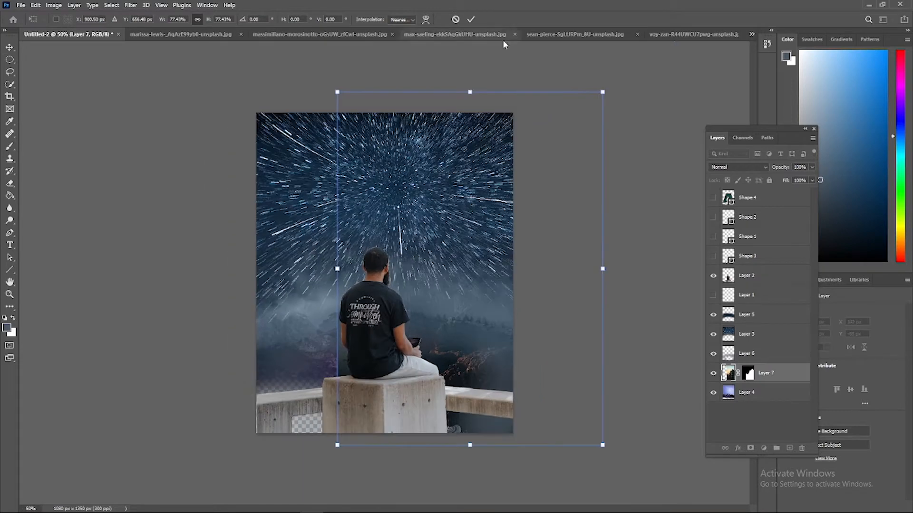
Shrink the rock further and place it in the composition's lower-right area behind the bench
drag(471, 92, 471, 259)
mouse_move(476, 352)
mouse_down()
mouse_move(476, 324)
mouse_move(480, 348)
mouse_up()
drag(544, 347, 571, 347)
key(Return)
key(ctrl+plus)
key(ctrl+plus)
scroll(618, 190, down, 2)
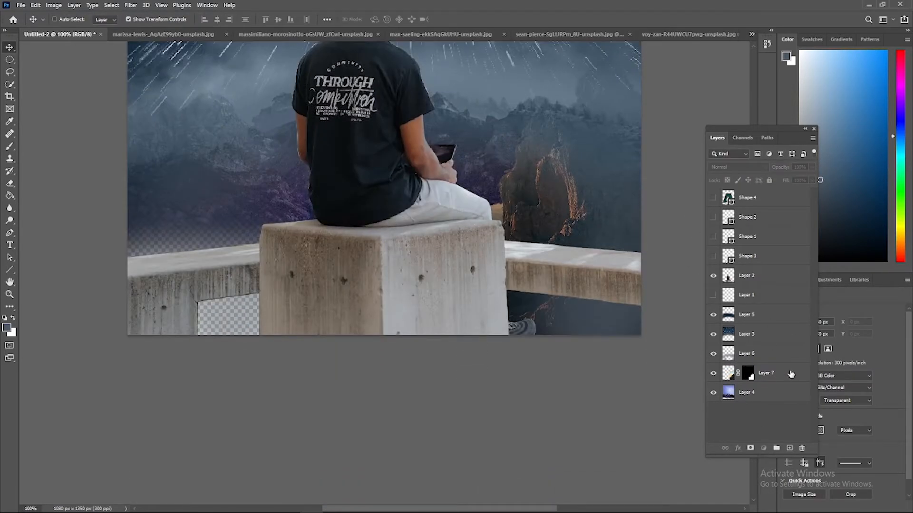
Set the rock layer's blend mode to Luminosity and nudge the rock slightly
click(738, 167)
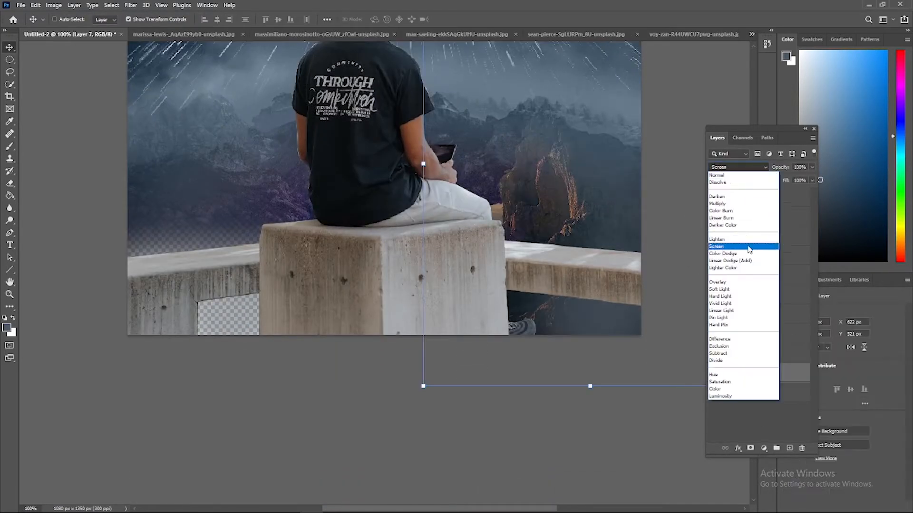
click(744, 407)
key(ctrl+minus)
drag(517, 346, 523, 348)
click(655, 259)
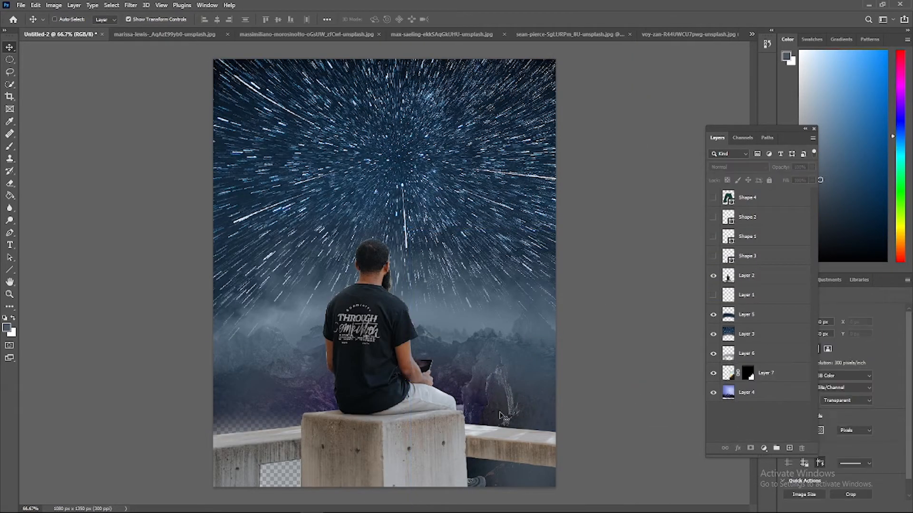
Set the star-trail layer to a Dodge blend mode to brighten the sky with the lightning photo
click(765, 334)
click(738, 167)
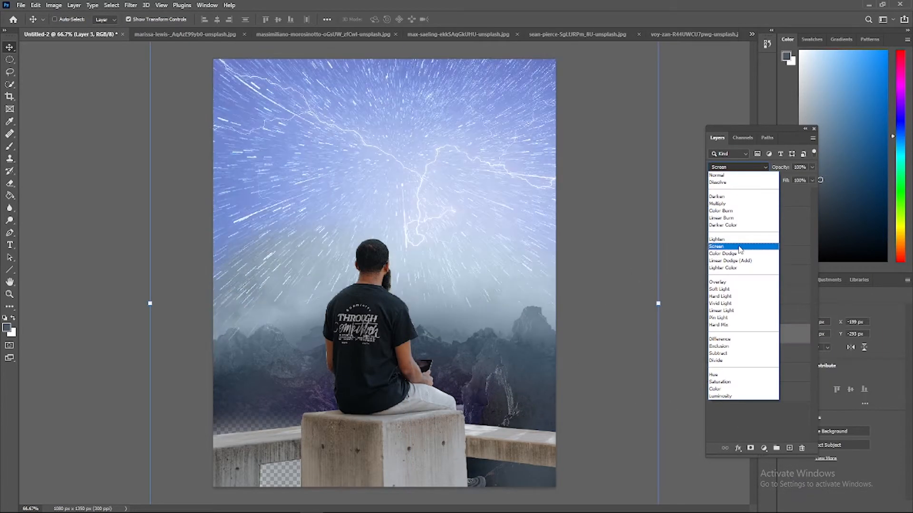
click(737, 264)
Duplicate the rock layer, move the copy to the canvas's lower-left side and hide the man layer
click(786, 376)
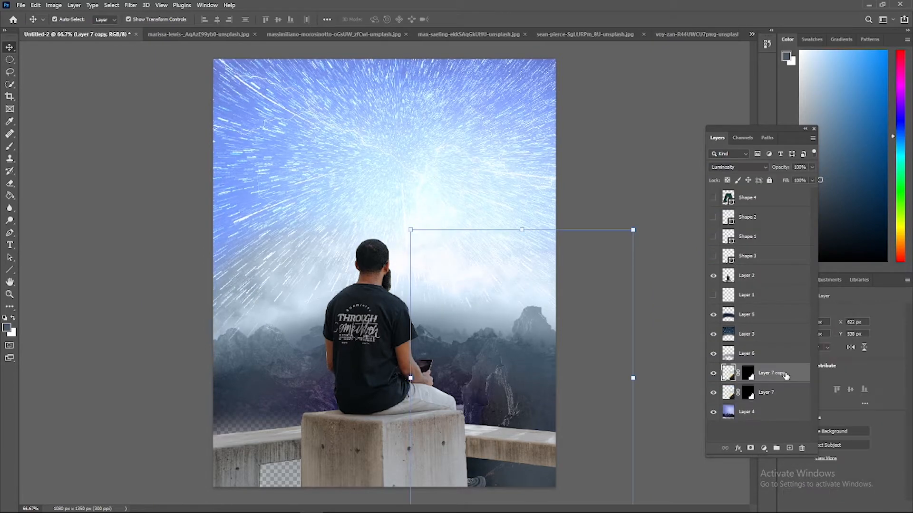
drag(384, 389, 220, 387)
key(ctrl+plus)
scroll(427, 231, down, 3)
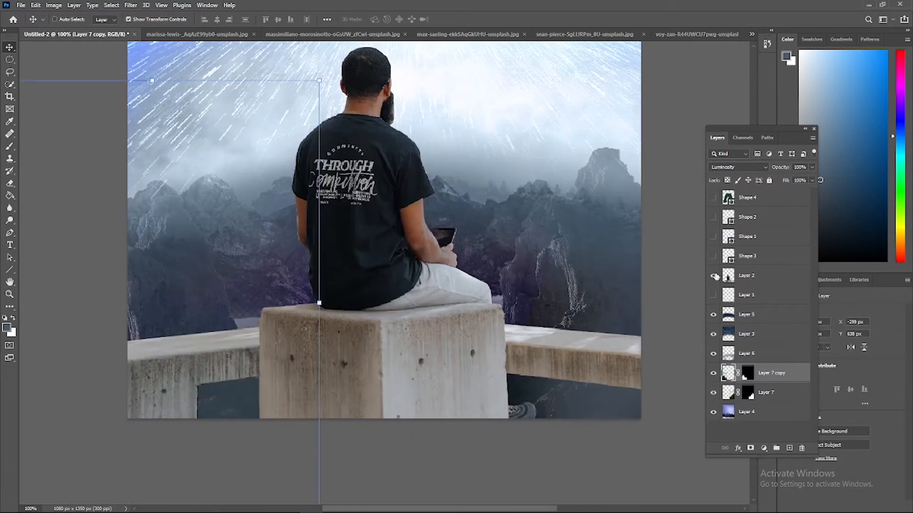
click(714, 276)
Try enlarging the left rock copy and moving it up beside the mountains
drag(319, 304, 441, 309)
drag(352, 279, 335, 246)
click(471, 20)
click(459, 435)
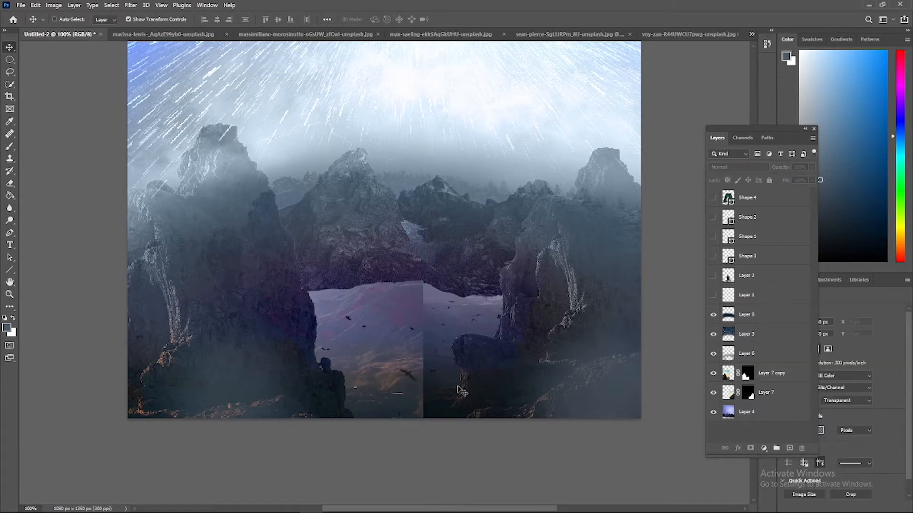
Try erasing the enlarged rock copy's hard inner edge, and undo the erasing and the enlargement
click(10, 183)
click(780, 373)
drag(394, 366, 414, 328)
right_click(422, 316)
drag(485, 363, 471, 363)
drag(422, 331, 390, 267)
key(ctrl+z)
key(ctrl+z)
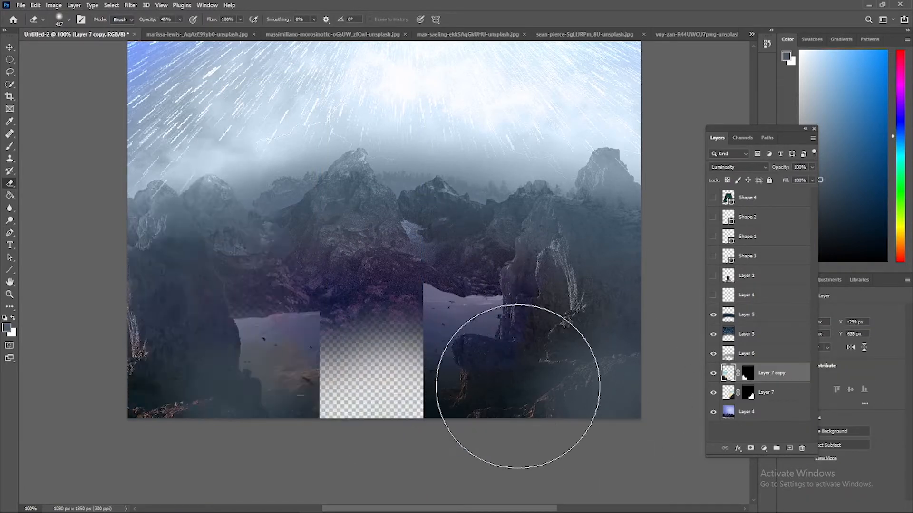
Reduce the soft eraser's size and erase the leftover background along the inner edges of the left rock copy and right rock
click(803, 430)
click(785, 376)
right_click(307, 299)
mouse_move(369, 344)
mouse_down()
mouse_move(393, 344)
mouse_move(407, 325)
mouse_up()
drag(312, 314, 304, 338)
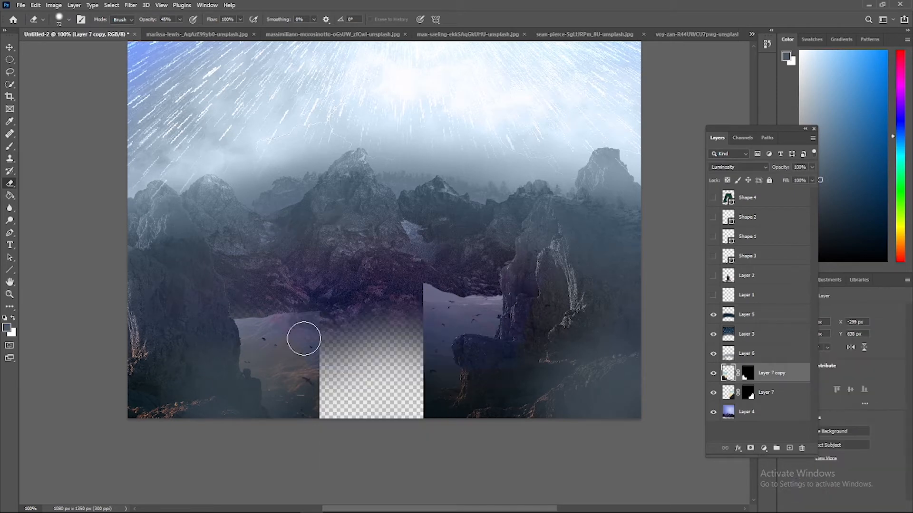
drag(314, 402, 251, 313)
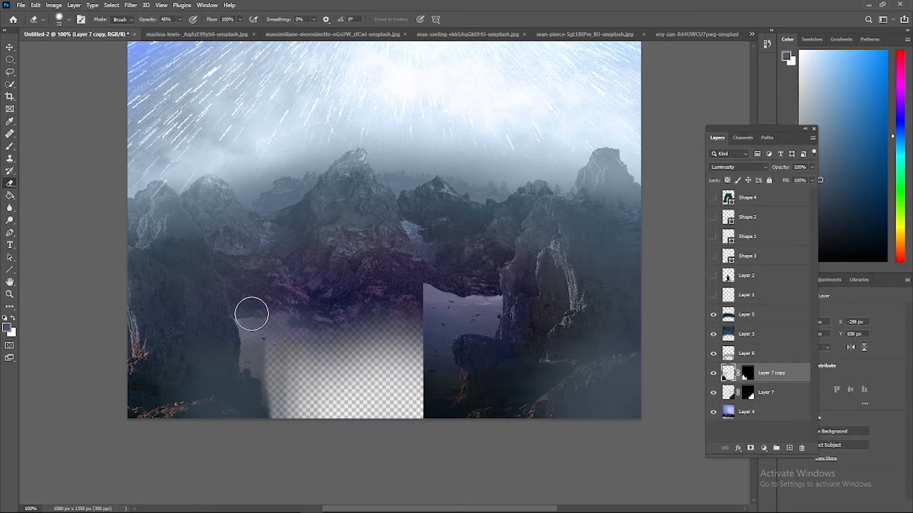
click(780, 392)
drag(435, 292, 426, 337)
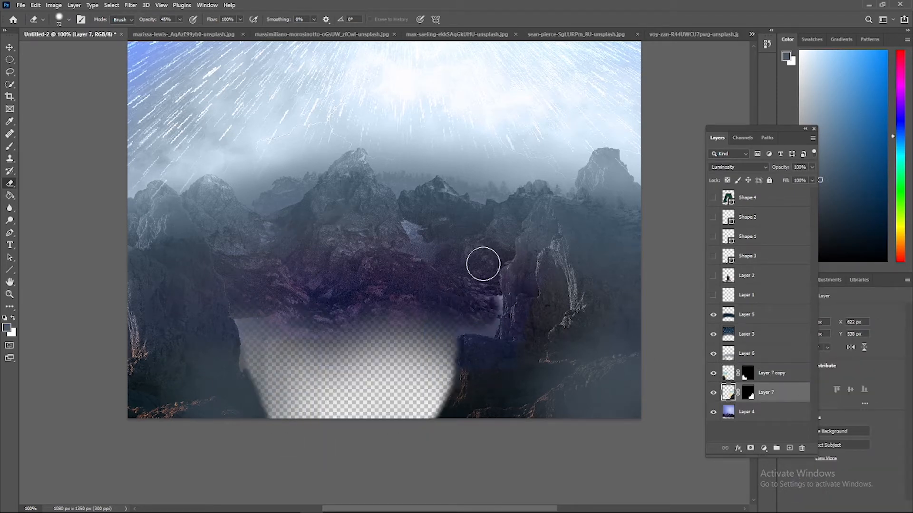
Save the composite as a layered Photoshop file named Untitled-2.psd and deselect the layers
click(21, 5)
click(48, 116)
click(472, 298)
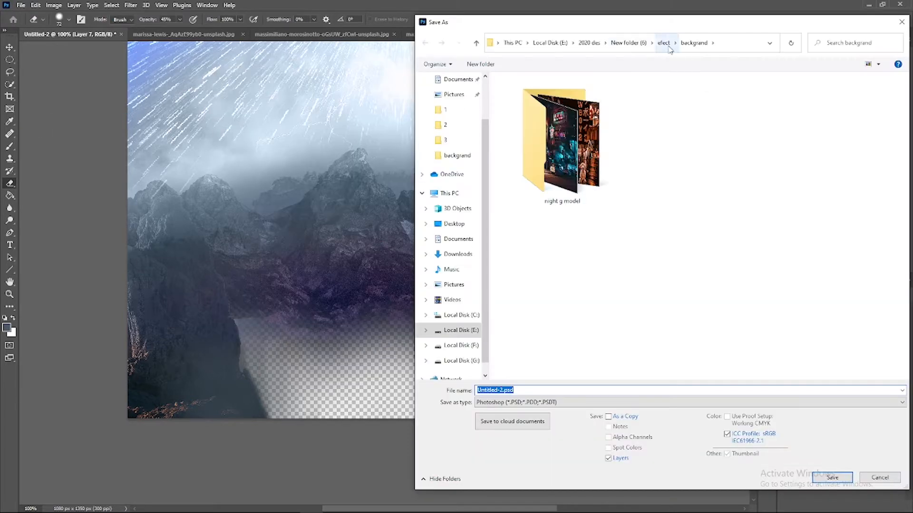
click(467, 143)
click(631, 497)
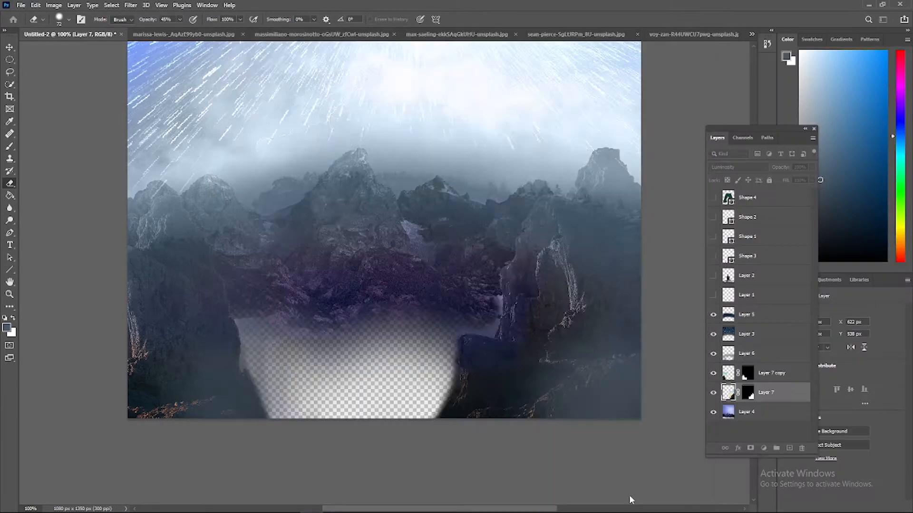
click(758, 426)
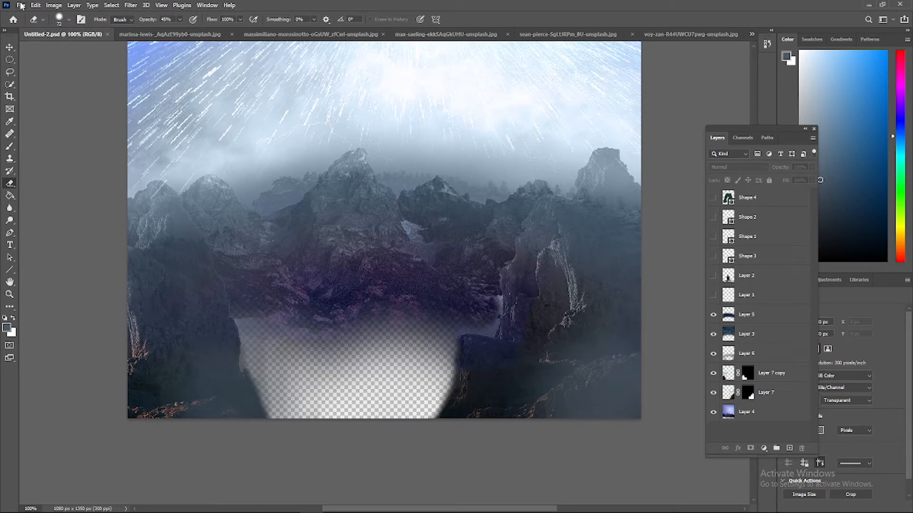
Try painting fog with a very large soft brush on a new layer above Layer 6, and delete that layer
click(759, 380)
click(757, 429)
click(747, 354)
click(789, 448)
click(9, 147)
mouse_move(243, 309)
mouse_down()
mouse_move(252, 381)
mouse_move(349, 358)
mouse_move(384, 360)
mouse_up()
right_click(385, 360)
drag(470, 365, 530, 348)
click(363, 342)
right_click(425, 323)
key(Escape)
click(713, 354)
right_click(761, 354)
click(787, 167)
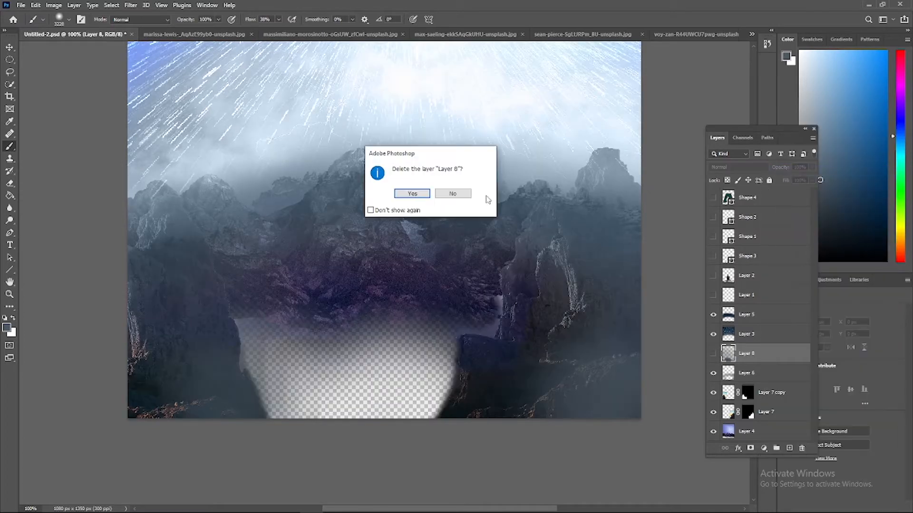
click(412, 194)
Try painting the transparent gap with a 100 px brush on a new layer above Layer 6, then undo and delete it
key(ctrl+minus)
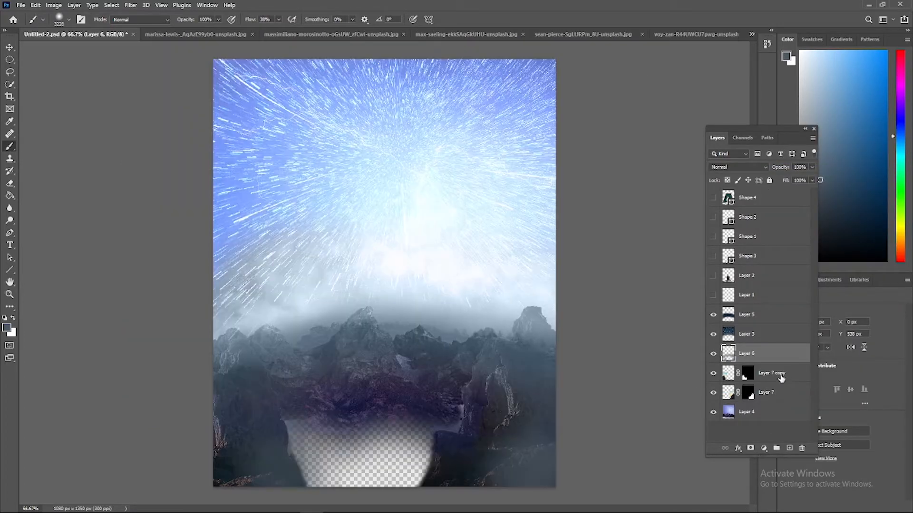
click(789, 448)
right_click(370, 376)
drag(468, 366, 437, 367)
mouse_move(306, 445)
mouse_down()
mouse_move(377, 434)
mouse_move(413, 464)
mouse_up()
key(ctrl+z)
key(ctrl+z)
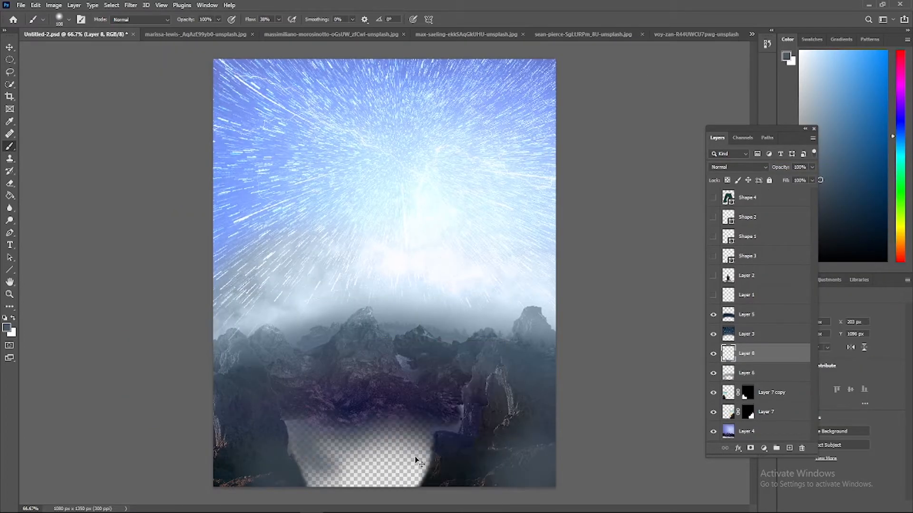
right_click(771, 356)
click(792, 168)
key(Return)
Try filling the transparent gap with a huge soft brush on a new layer directly above Layer 4
click(761, 412)
click(789, 448)
right_click(356, 443)
drag(423, 366, 462, 366)
right_click(322, 446)
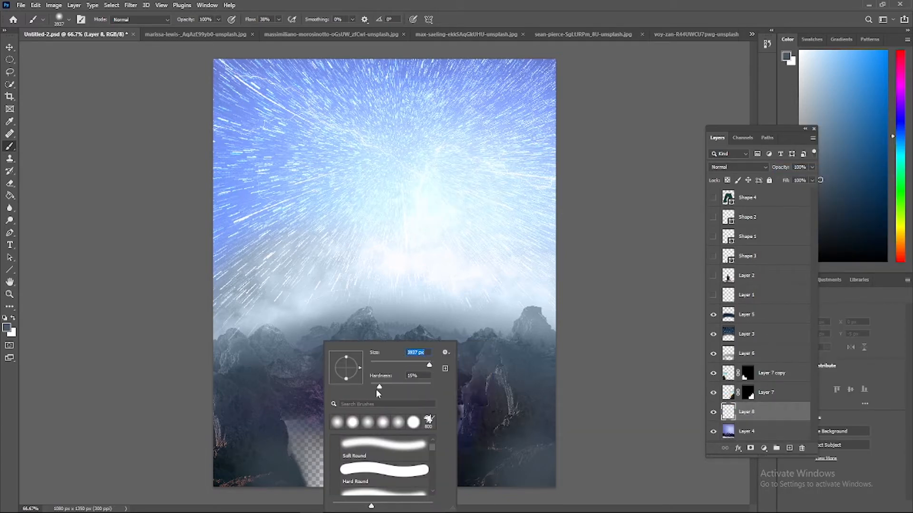
click(311, 449)
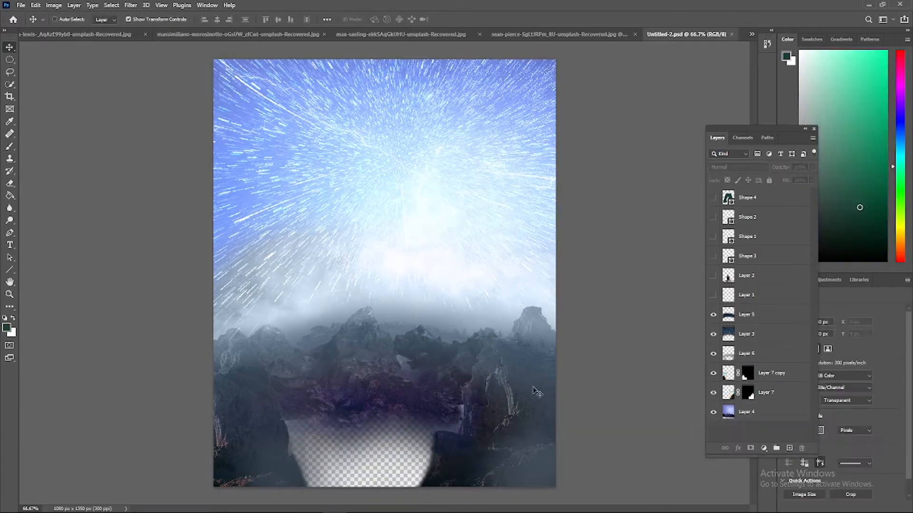
Add a new layer beneath all the others, try a splatter brush dab over the transparent gap, and undo it
click(797, 448)
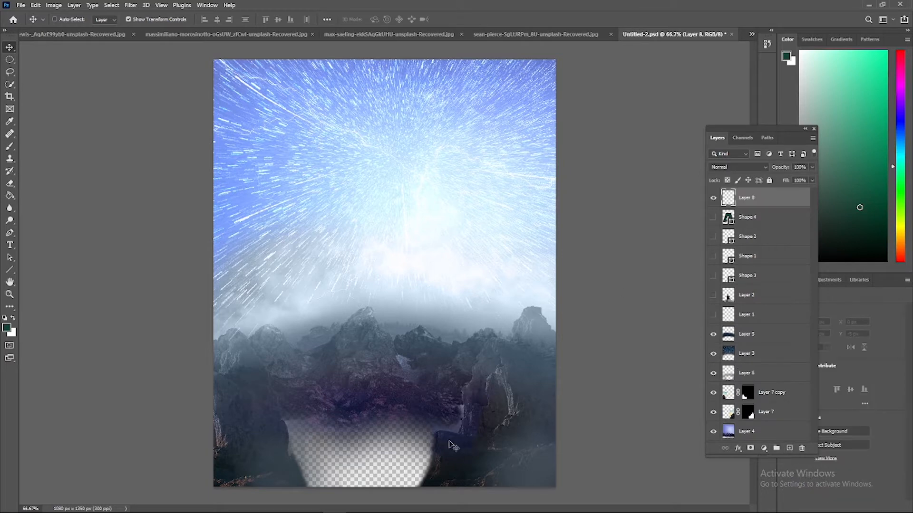
key(ctrl+shift+bracketleft)
click(10, 146)
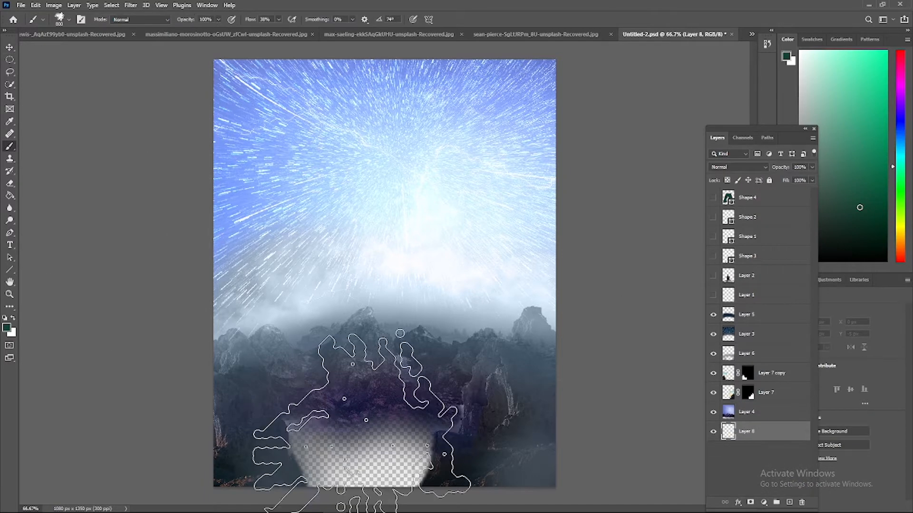
click(364, 428)
right_click(378, 435)
key(ctrl+z)
Switch to a soft round 800 px brush, try dark green strokes over the transparent gap, and undo them
right_click(9, 147)
click(68, 20)
click(66, 108)
drag(380, 430, 328, 420)
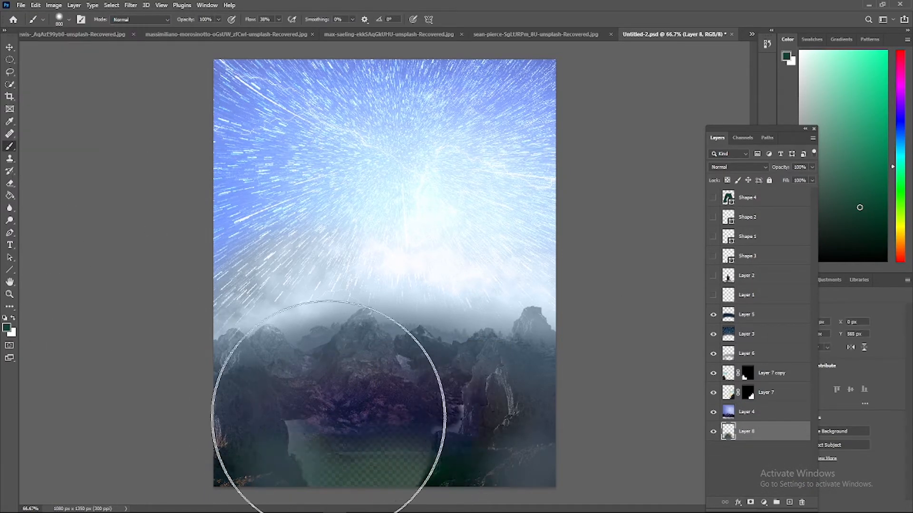
key(ctrl+z)
key(ctrl+z)
key(ctrl+z)
Set the foreground colour to a neutral mid grey
drag(830, 230, 778, 234)
click(6, 328)
click(572, 234)
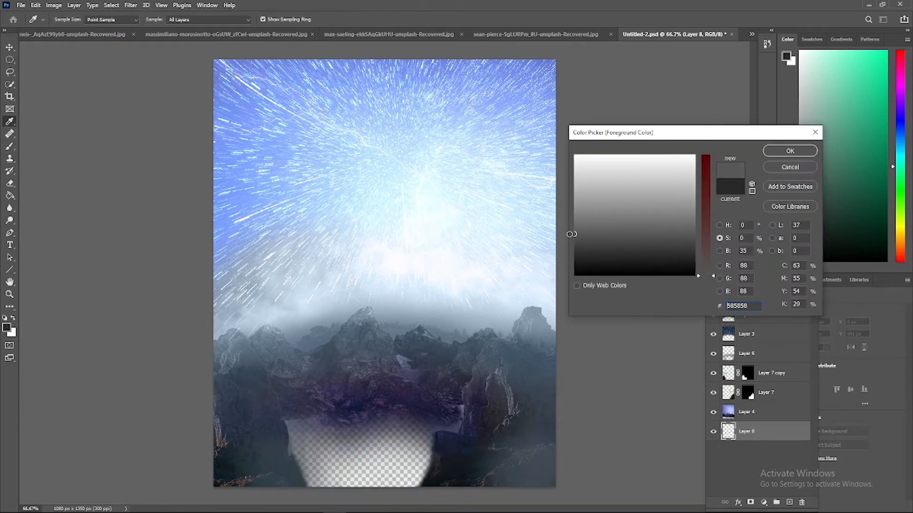
click(790, 151)
Try wide soft grey strokes across the transparent gap on the bottom layer, and undo them
right_click(367, 447)
drag(376, 447, 295, 447)
key(ctrl+z)
key(ctrl+z)
key(ctrl+z)
key(ctrl+z)
key(ctrl+z)
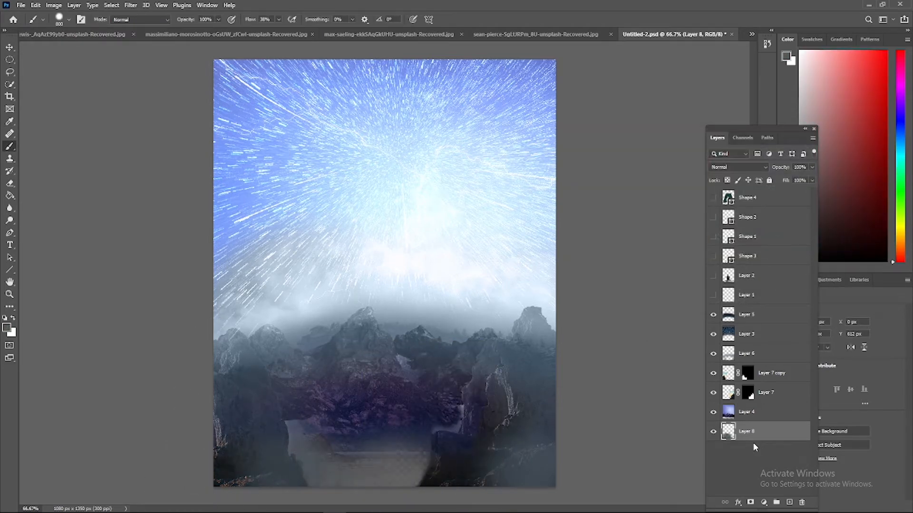
Paint soft grey haze over the transparent gap between the two rocks on the bottom layer
click(762, 448)
drag(765, 423, 763, 435)
key(ctrl+plus)
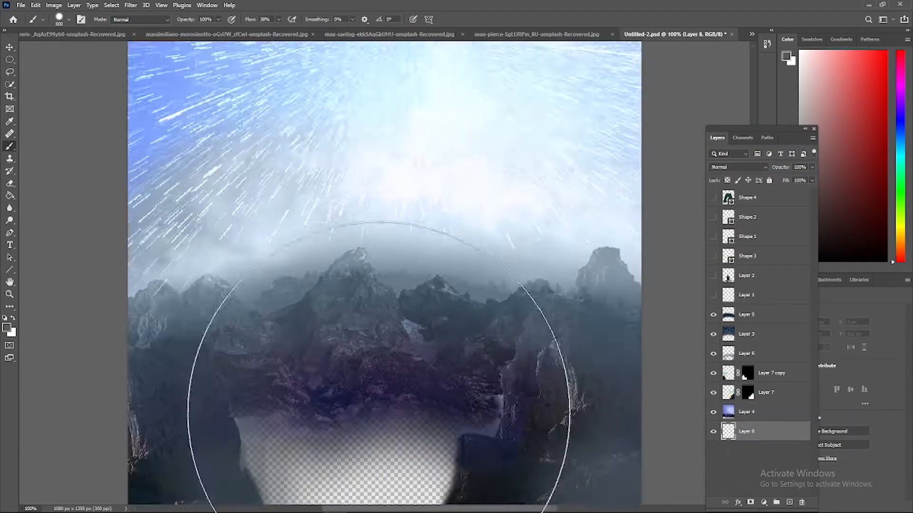
right_click(368, 335)
drag(279, 336, 381, 376)
Show the man layer and paint soft light-grey mist on a new layer directly beneath it, across the lower mountains
click(713, 276)
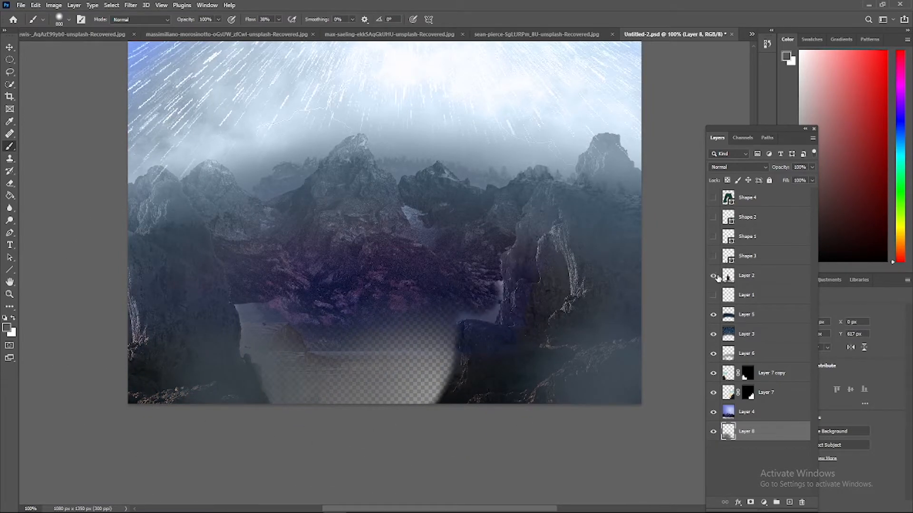
click(762, 450)
click(789, 502)
click(6, 327)
drag(706, 235, 706, 277)
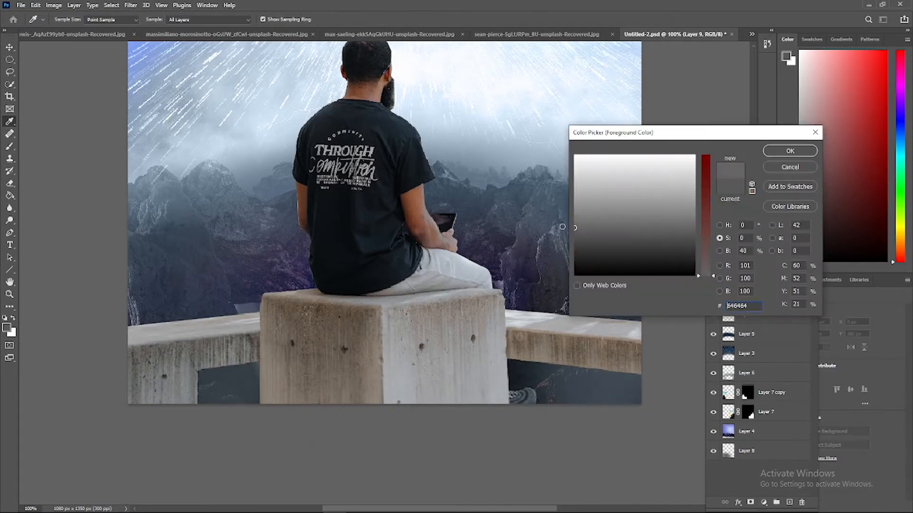
click(575, 191)
click(790, 150)
mouse_move(233, 328)
mouse_down()
mouse_move(222, 326)
mouse_move(566, 355)
mouse_up()
drag(754, 302, 754, 302)
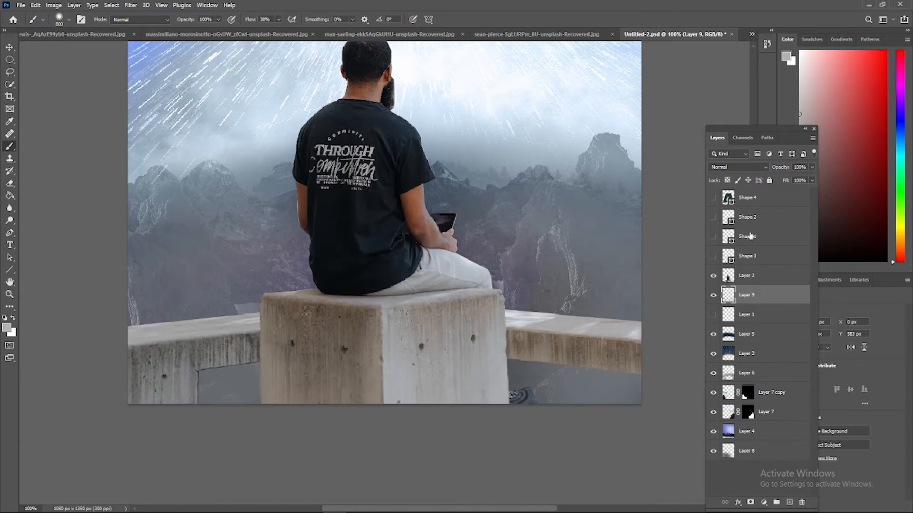
Add a new layer above the man and brush light-grey mist over the lower part of the block and bench
key(alt+bracketright)
click(789, 502)
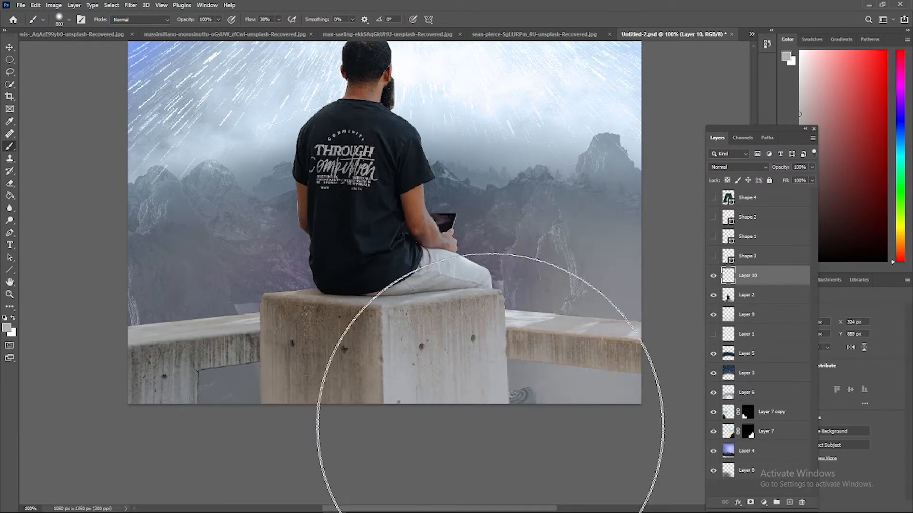
key(ctrl+minus)
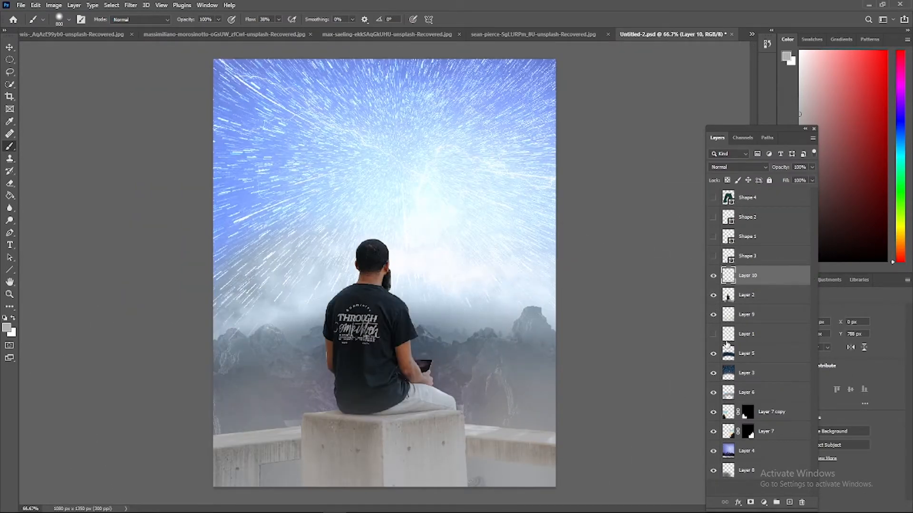
On the man layer, reduce the eraser to a small size and erase the leftover fringe beneath his beard
click(745, 295)
key(ctrl+plus)
key(ctrl+plus)
key(ctrl+plus)
key(ctrl+plus)
key(e)
right_click(98, 246)
drag(183, 272, 164, 271)
click(478, 255)
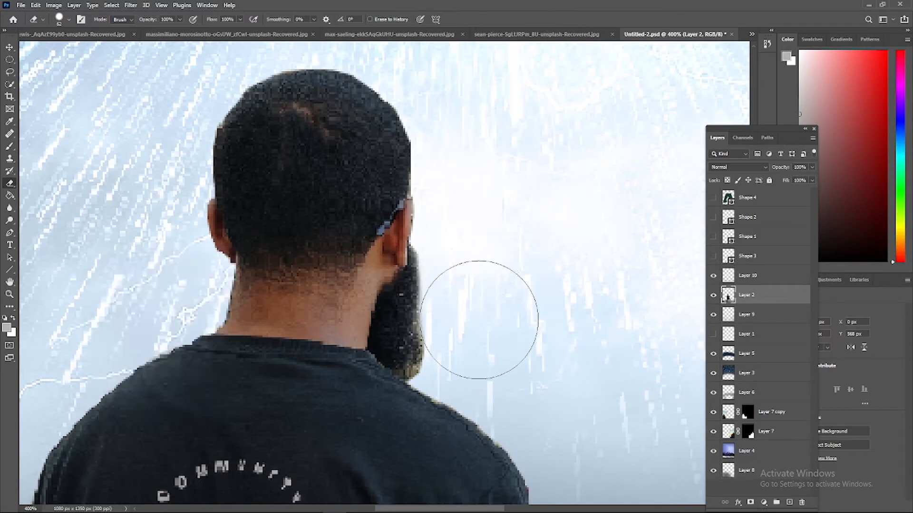
right_click(483, 320)
drag(564, 346, 557, 346)
click(422, 377)
right_click(421, 376)
drag(488, 364, 486, 364)
click(405, 375)
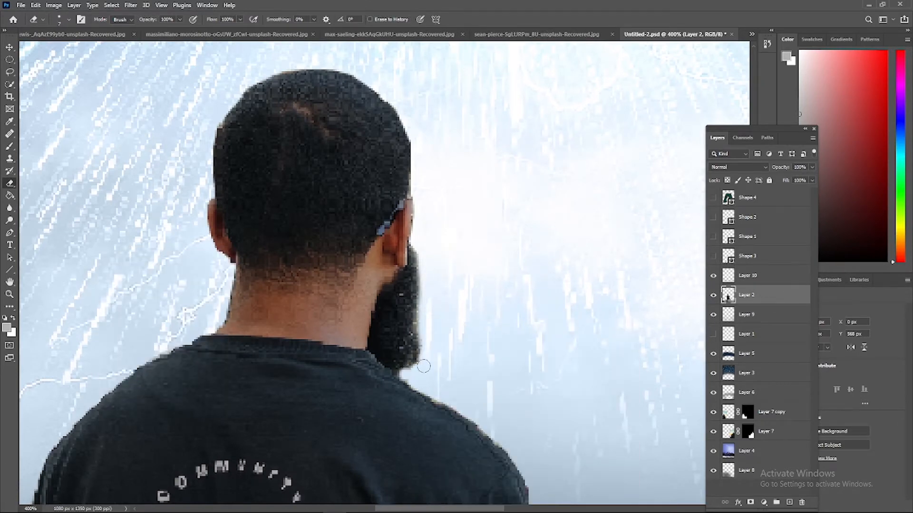
Clean the remaining fringe between the beard and shoulder, and enlarge the eraser to 17 px
key(ctrl+plus)
key(ctrl+plus)
right_click(515, 381)
drag(403, 377, 407, 379)
right_click(533, 330)
drag(591, 355, 595, 356)
click(490, 314)
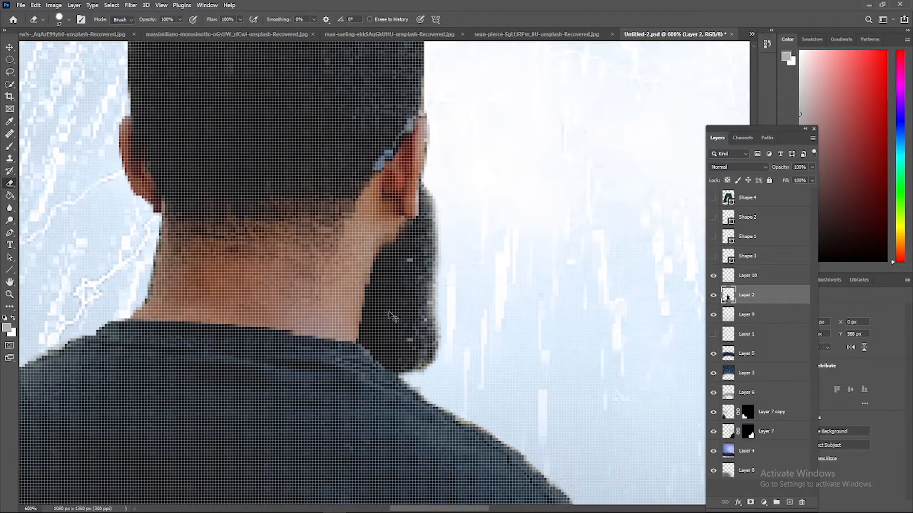
Examine the man's cut-out edges from the head and shoulders down to the trousers and concrete block
key(ctrl+minus)
key(ctrl+minus)
scroll(369, 250, up, 5)
scroll(187, 280, down, 4)
scroll(468, 260, down, 4)
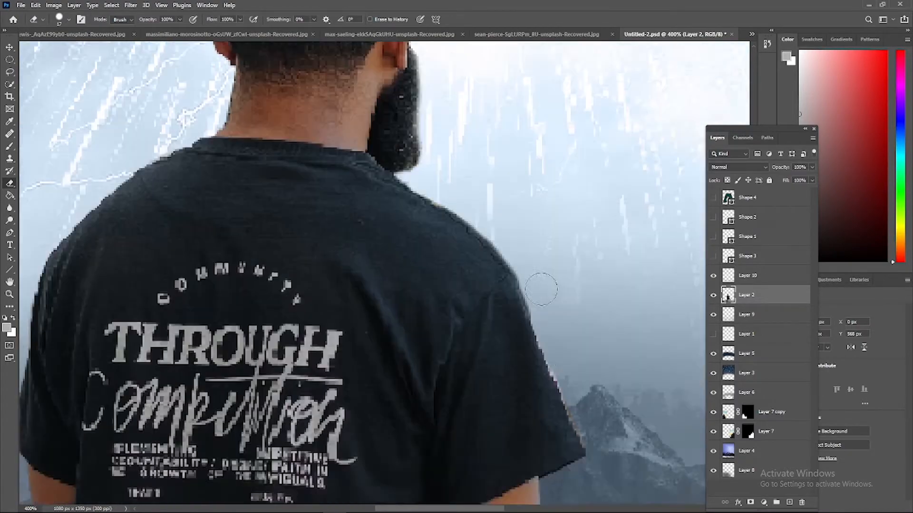
key(ctrl+minus)
scroll(574, 337, down, 2)
scroll(102, 245, up, 1)
scroll(105, 245, down, 6)
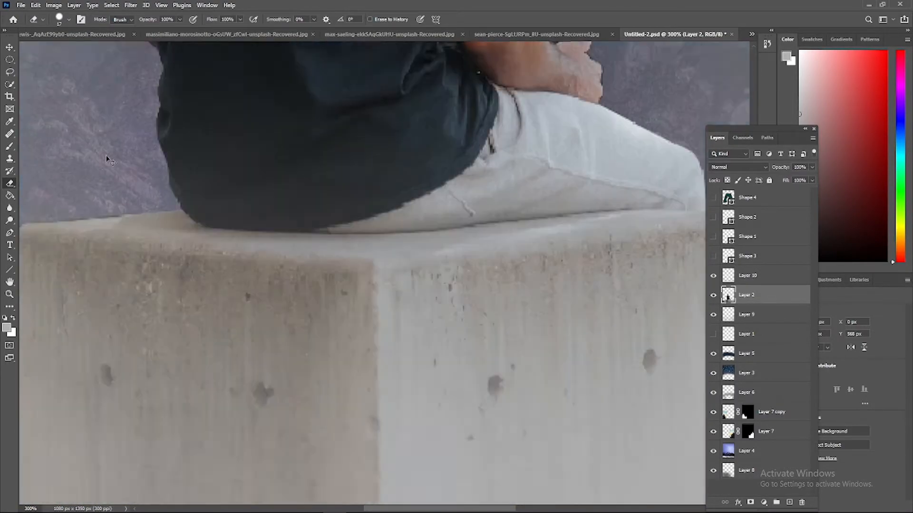
Preview other blend modes, such as Linear Dodge (Add), for the Layer 3 sky
key(ctrl+minus)
key(ctrl+minus)
key(ctrl+minus)
click(760, 488)
click(759, 379)
click(738, 167)
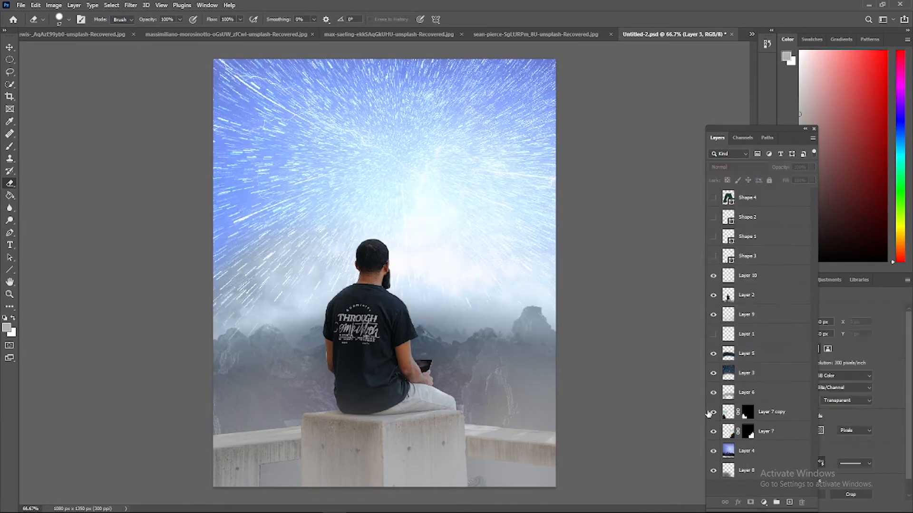
Add a new layer directly above the man layer and reduce the brush size for painting fine edges
click(760, 295)
key(b)
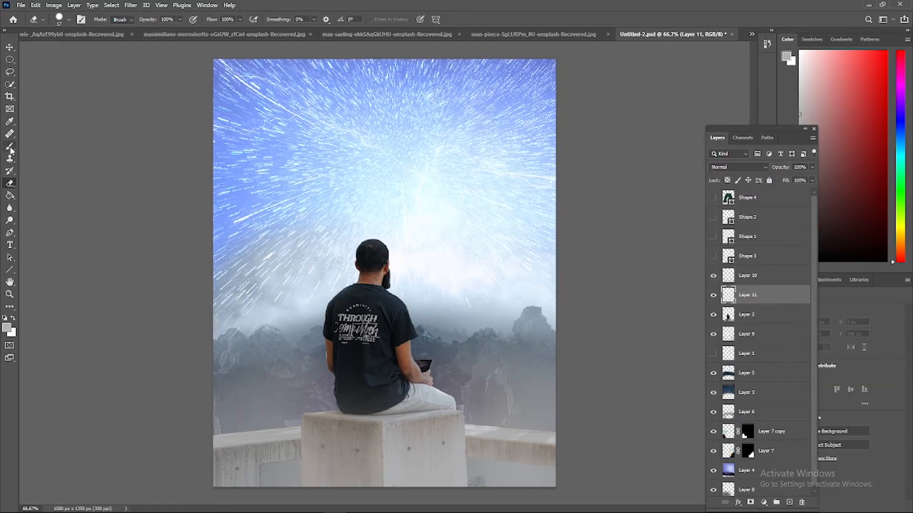
right_click(428, 314)
drag(428, 311, 424, 313)
Try painting a light-grey rim along the shoulder edge below the beard with a small brush, and undo it
key(ctrl+plus)
key(ctrl+plus)
key(ctrl+plus)
key(ctrl+plus)
key(ctrl+plus)
key(ctrl+plus)
scroll(385, 273, down, 4)
right_click(388, 236)
drag(438, 260, 435, 260)
drag(359, 194, 421, 241)
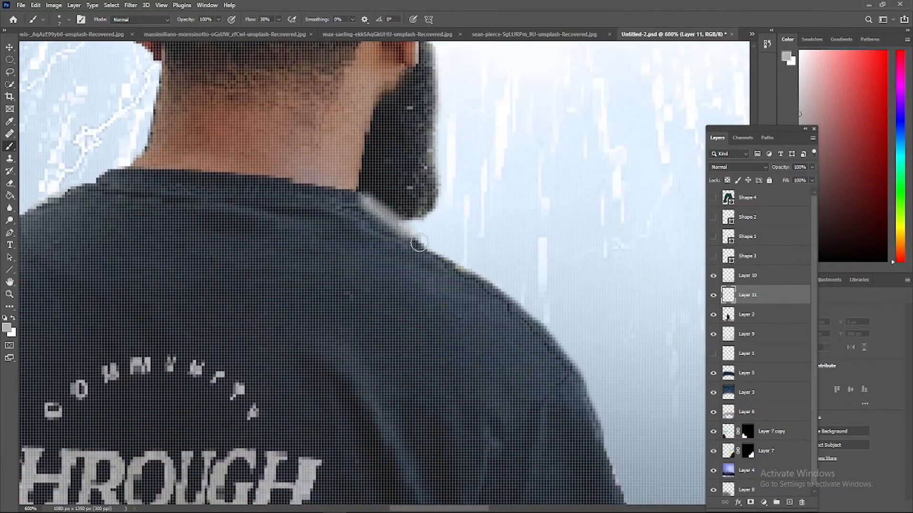
key(ctrl+minus)
key(ctrl+z)
Try painting the shoulder rim with a 2 px brush in muted teal #4e747f, and undo the stroke
right_click(408, 243)
double_click(497, 251)
text(2)
key(Return)
right_click(372, 219)
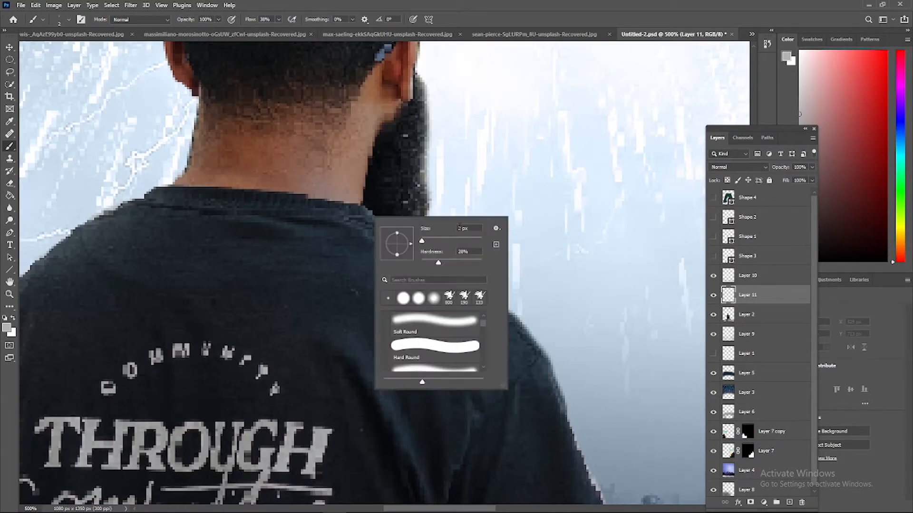
click(7, 328)
click(638, 214)
mouse_move(704, 252)
mouse_down()
mouse_move(706, 177)
mouse_move(706, 229)
mouse_up()
click(791, 151)
drag(365, 208, 407, 249)
key(ctrl+minus)
key(ctrl+z)
Set the brush size to 4 px and the foreground colour to white
right_click(472, 246)
click(7, 327)
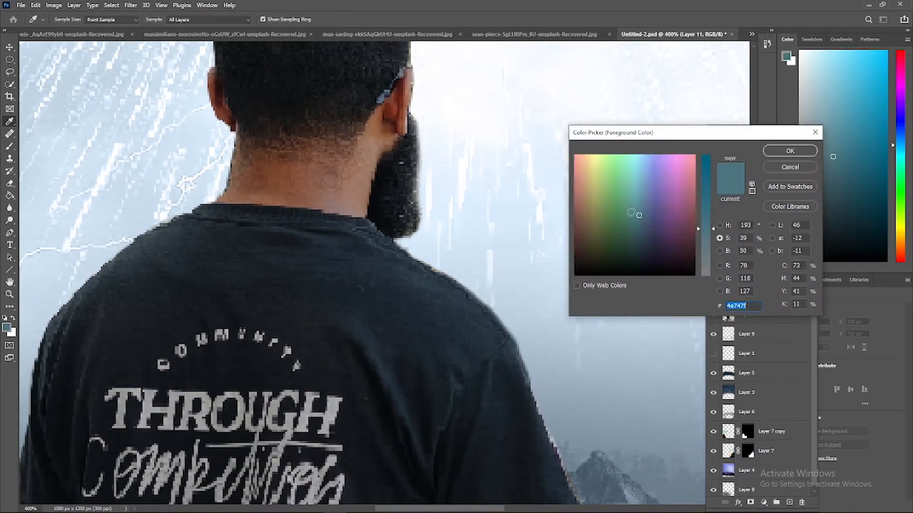
drag(706, 230, 706, 277)
drag(666, 200, 679, 147)
click(789, 150)
Paint a thin white rim light along the shirt's right shoulder, from the collar to the top of the sleeve
key(ctrl+plus)
key(ctrl+plus)
key(ctrl+plus)
scroll(377, 132, down, 2)
drag(514, 198, 612, 296)
scroll(534, 337, down, 2)
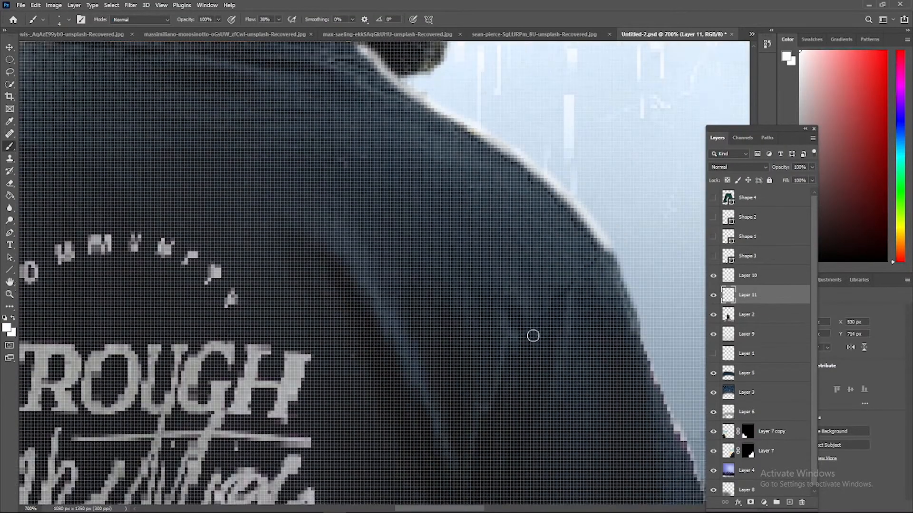
Continue the white rim light down the upper outer edge of the right sleeve
scroll(534, 336, right, 4)
scroll(349, 310, down, 1)
key(ctrl+plus)
key(ctrl+plus)
drag(245, 100, 344, 359)
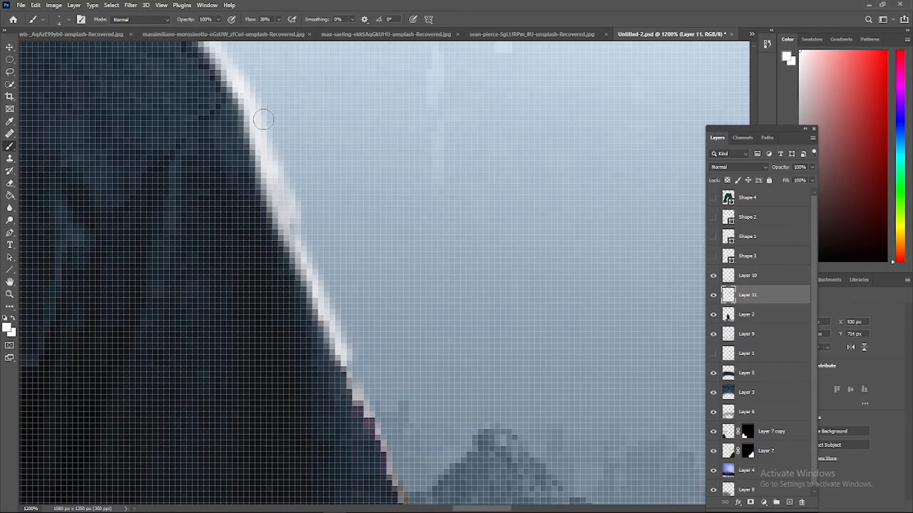
Extend the white rim light down the lower right sleeve, around its corner and along the hem to the arm
scroll(263, 119, down, 3)
drag(339, 163, 429, 362)
scroll(429, 362, down, 3)
mouse_move(430, 186)
mouse_down()
mouse_move(444, 277)
mouse_move(338, 341)
mouse_up()
scroll(334, 286, down, 2)
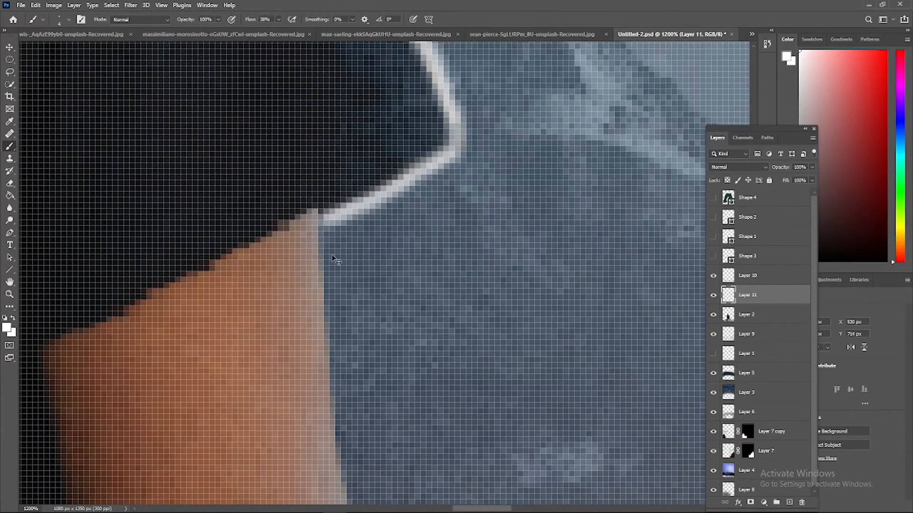
Paint the white rim light down the outer edge of the right arm, from the sleeve hem to the thumb
key(ctrl+minus)
key(ctrl+minus)
key(ctrl+minus)
key(ctrl+minus)
key(ctrl+minus)
key(ctrl+minus)
key(ctrl+minus)
key(ctrl+minus)
key(ctrl+minus)
key(ctrl+minus)
key(ctrl+plus)
key(ctrl+plus)
key(ctrl+plus)
key(ctrl+plus)
scroll(466, 302, down, 8)
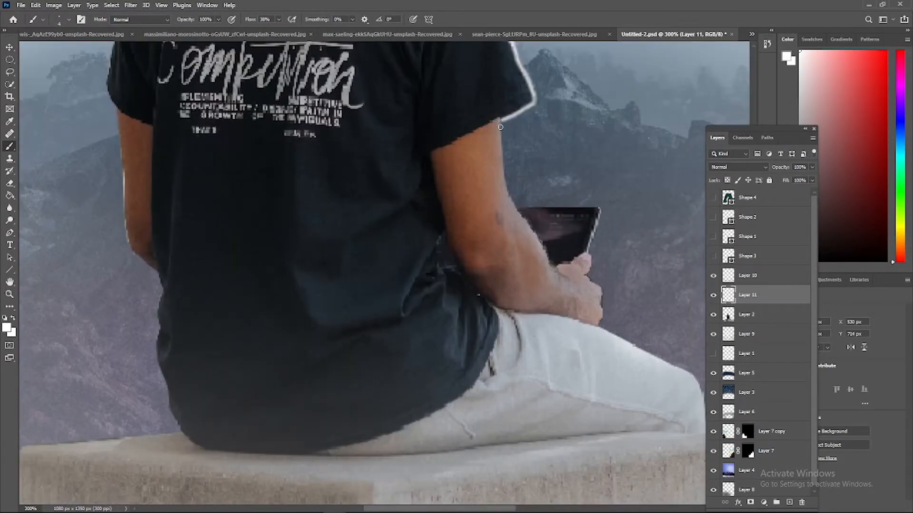
key(ctrl+plus)
key(ctrl+plus)
key(ctrl+plus)
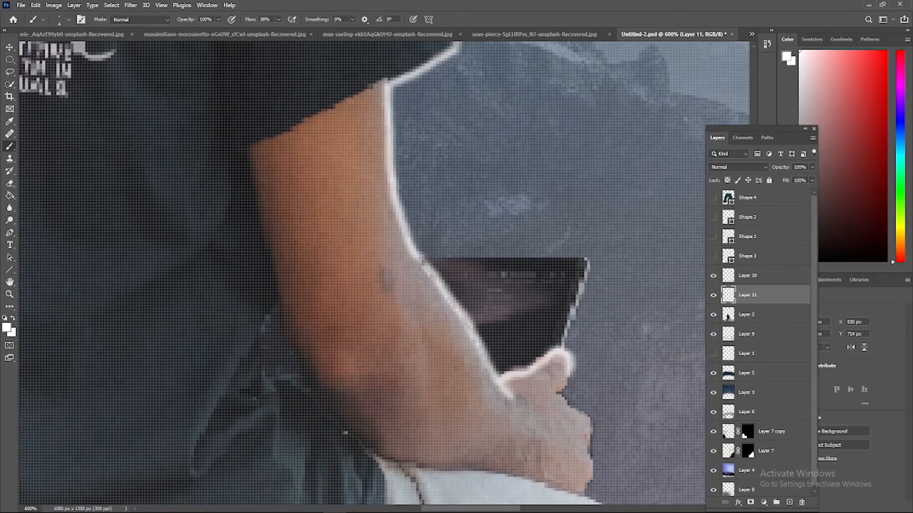
Extend the white rim light around the tablet, along the hand and over the thigh down to the knee
scroll(525, 284, down, 4)
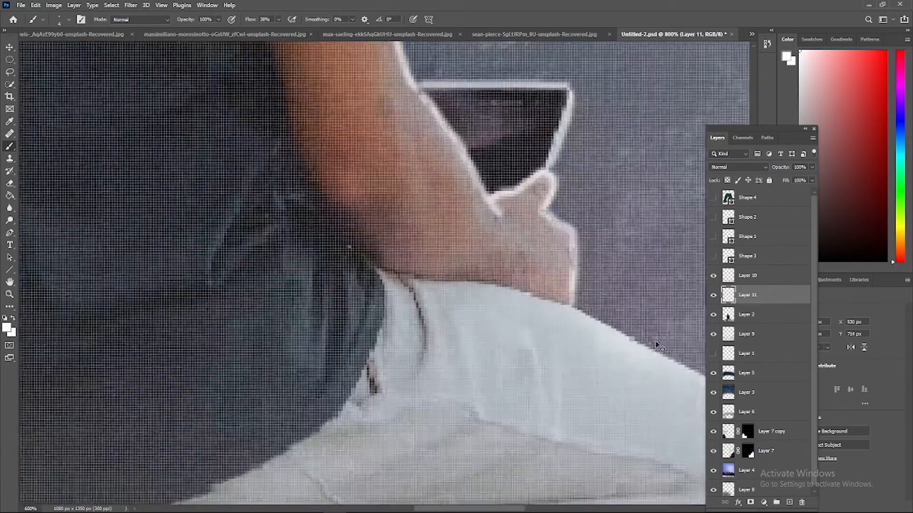
drag(656, 346, 432, 216)
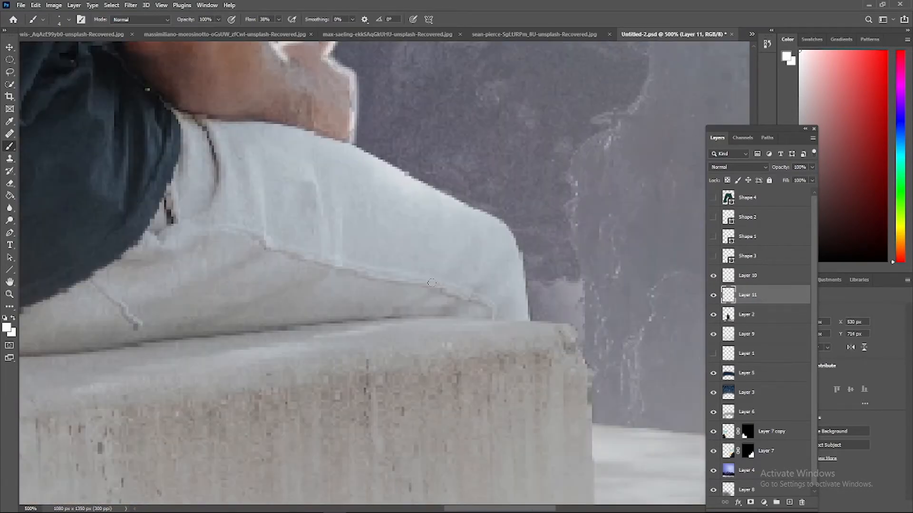
key(ctrl+plus)
drag(537, 263, 557, 358)
Try a short white highlight down the fold on the trousers' thigh
scroll(557, 358, down, 3)
scroll(533, 324, up, 3)
drag(236, 219, 240, 280)
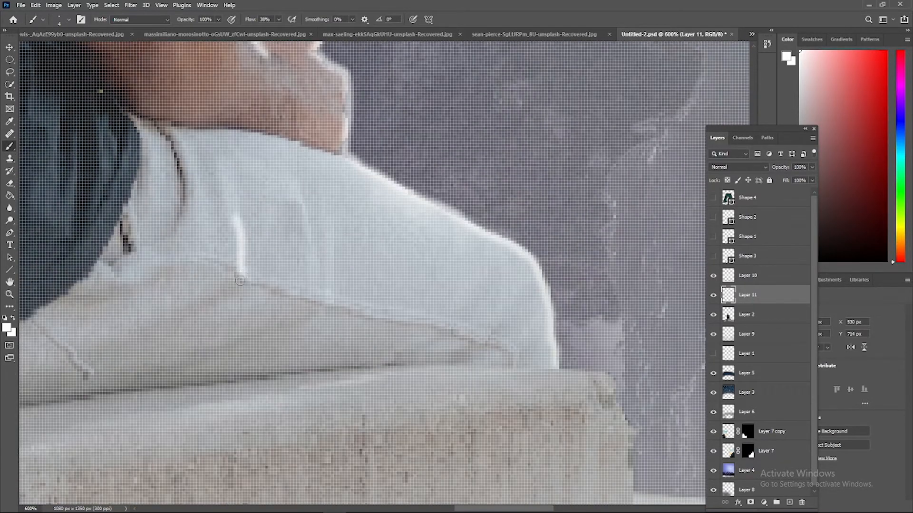
key(ctrl+z)
key(ctrl+z)
Paint the white rim light along the outer edge of the beard and the right ear
key(ctrl+minus)
key(ctrl+minus)
key(ctrl+minus)
scroll(309, 266, up, 10)
key(ctrl+plus)
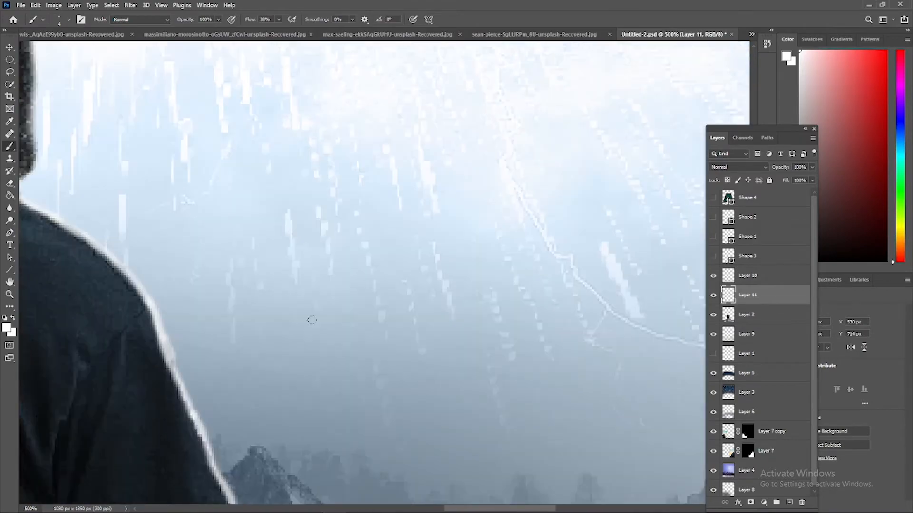
scroll(309, 318, left, 5)
key(ctrl+plus)
key(ctrl+plus)
key(ctrl+plus)
scroll(316, 284, up, 1)
drag(322, 120, 328, 271)
scroll(384, 203, up, 10)
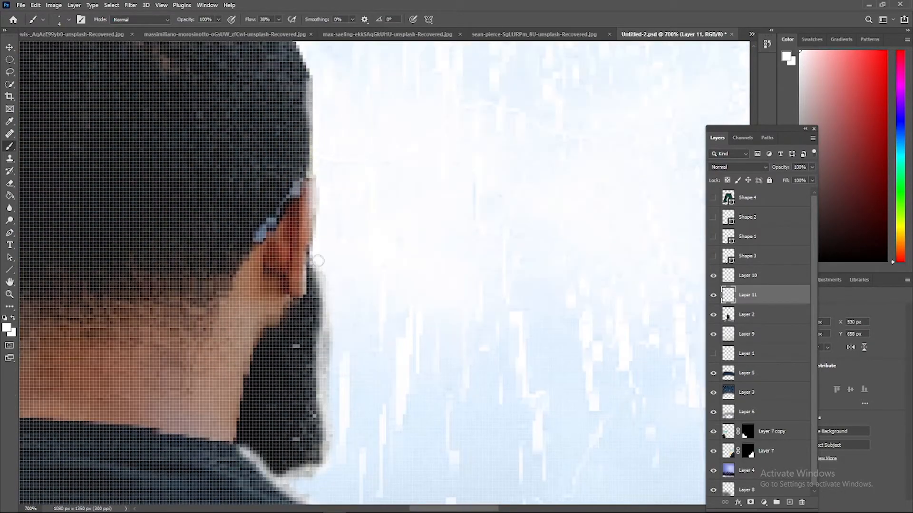
Continue the white rim light over the crown of the head and down the left side of the head and neck
scroll(315, 209, down, 2)
scroll(301, 106, left, 10)
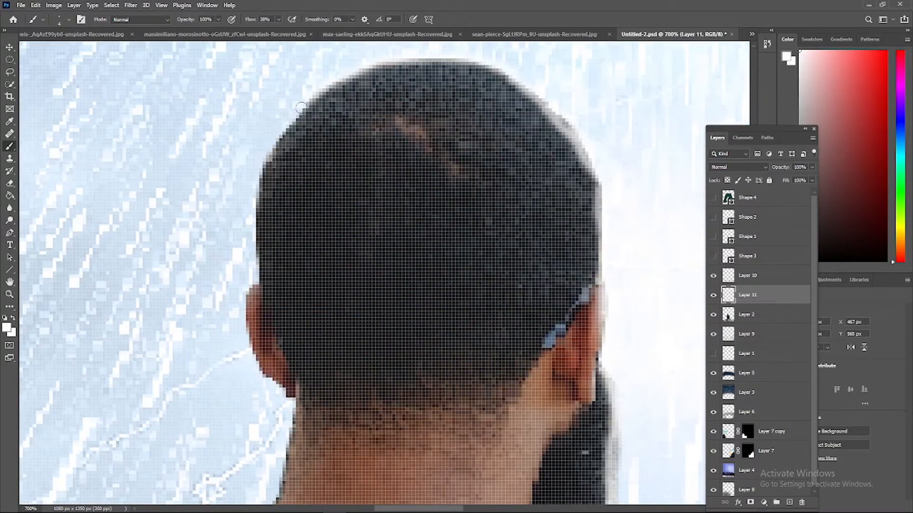
scroll(253, 274, down, 10)
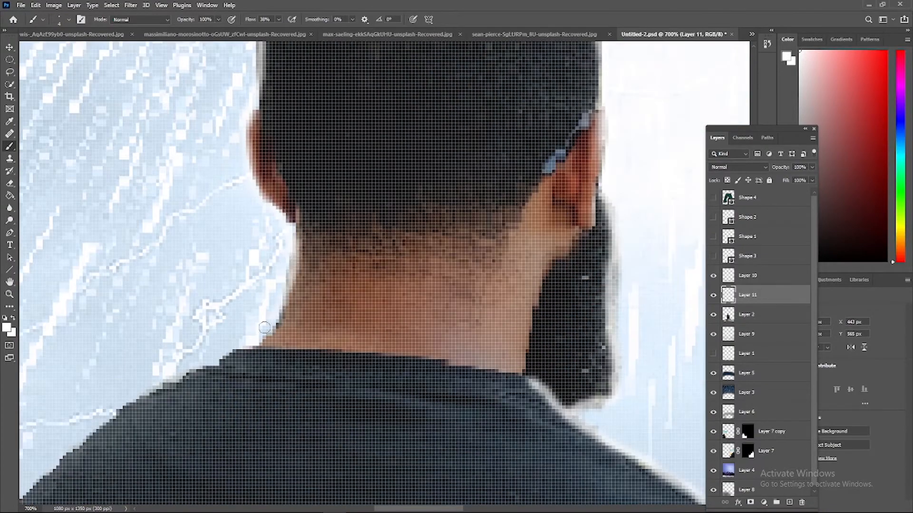
Run the white rim light along the left shoulder, sleeve and arm, down to the shirt's left side
scroll(275, 324, down, 15)
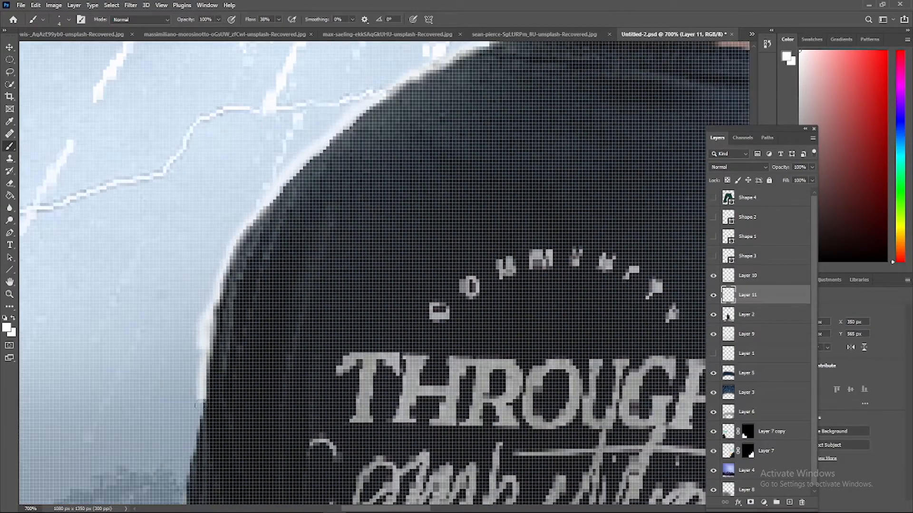
scroll(231, 301, down, 2)
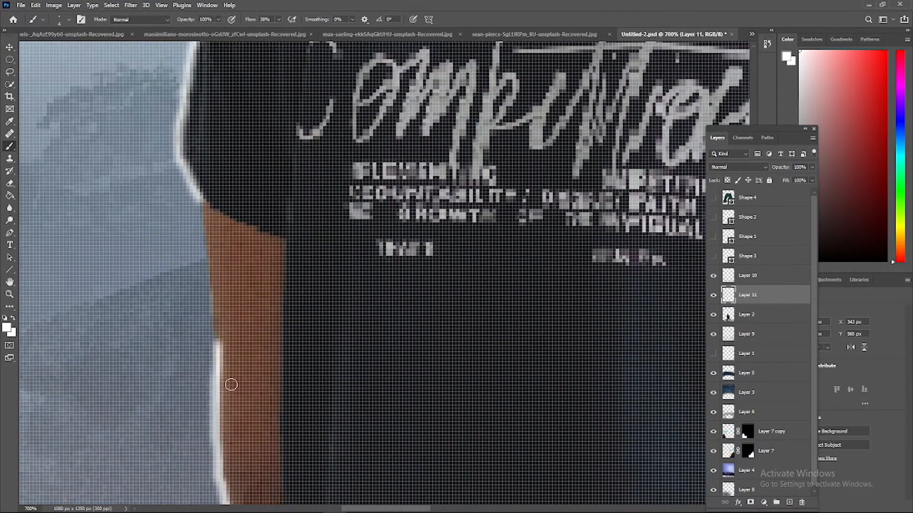
scroll(217, 341, down, 10)
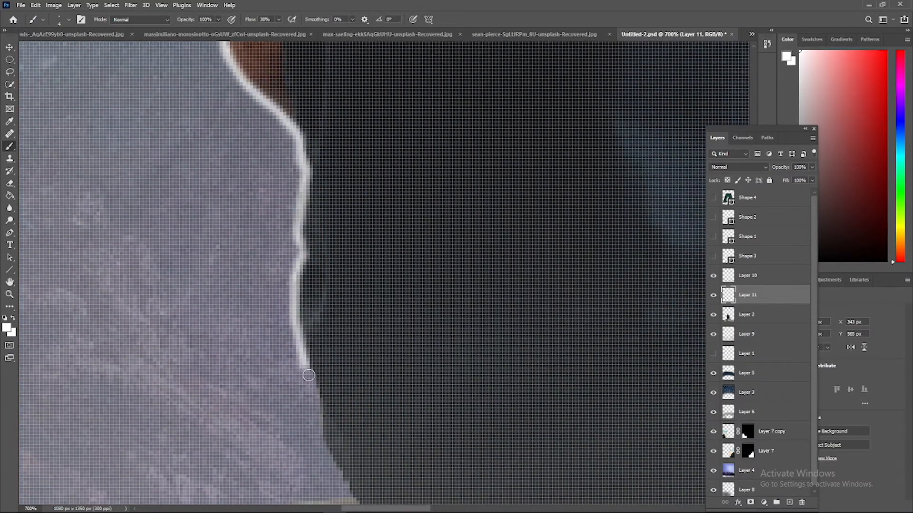
Try a white rim light along the concrete block's top edge to the left of the man, redoing its corner
scroll(159, 317, down, 5)
scroll(455, 190, left, 5)
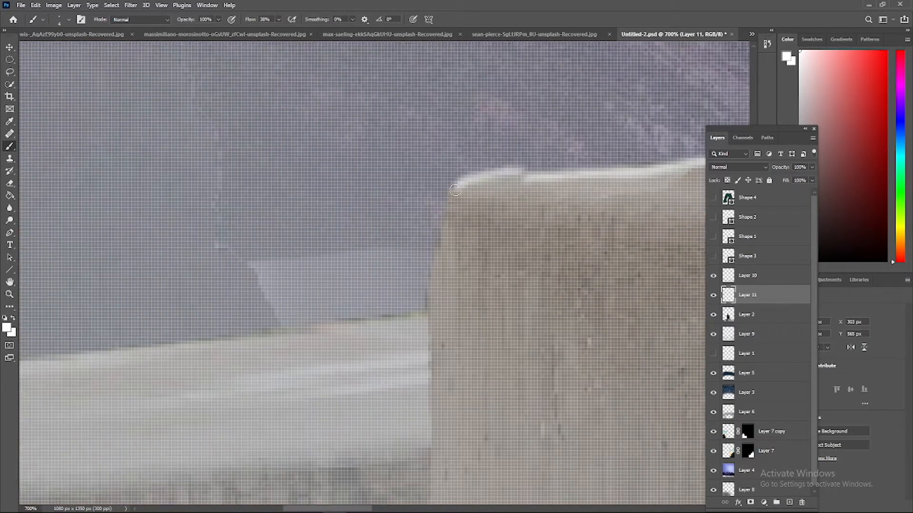
key(ctrl+z)
drag(525, 176, 466, 184)
key(ctrl+minus)
key(ctrl+minus)
key(ctrl+minus)
key(ctrl+minus)
key(ctrl+minus)
key(ctrl+minus)
key(ctrl+minus)
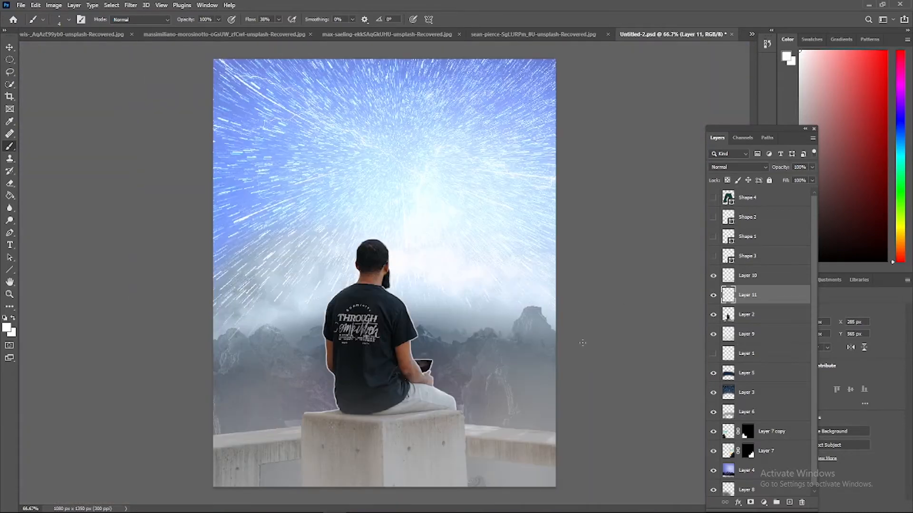
Remove the rim light from the block's top edge and finish it along the shirt's lower left side
key(ctrl+plus)
key(ctrl+plus)
scroll(242, 326, down, 7)
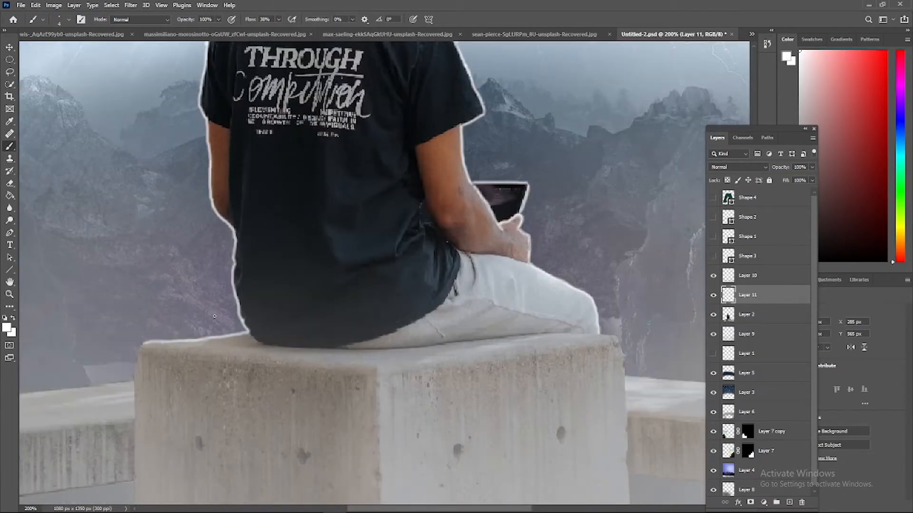
scroll(215, 316, down, 4)
key(ctrl+plus)
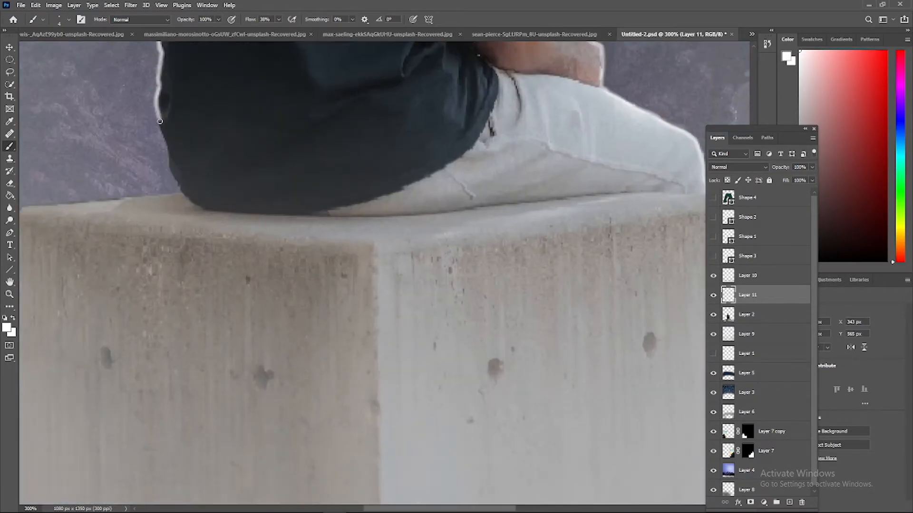
key(ctrl+0)
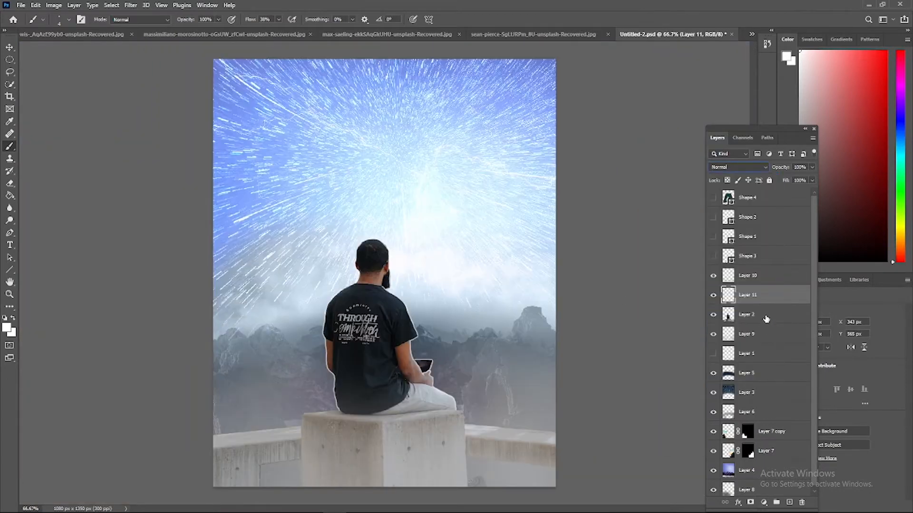
Open the Camera Raw filter on Layer 2 and set Temperature to -29, Tint to +10 and Exposure to -1.10
right_click(771, 314)
click(728, 276)
click(130, 5)
click(166, 78)
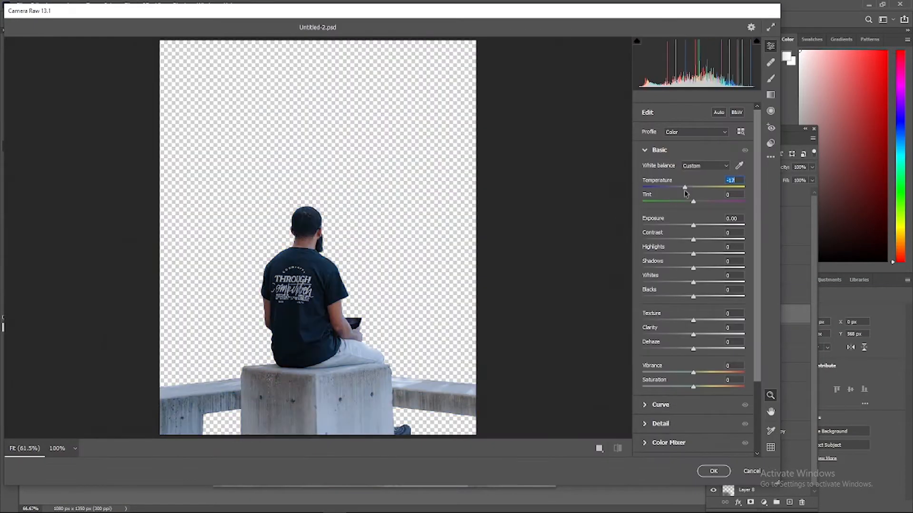
drag(680, 192, 678, 187)
drag(693, 202, 682, 223)
Set Contrast to +17, Highlights to +28, Shadows to -29, Whites to +38 and Blacks to -23
mouse_move(693, 254)
mouse_down()
mouse_move(646, 255)
mouse_move(707, 254)
mouse_up()
drag(693, 240, 681, 300)
drag(572, 13, 590, 23)
Set Texture to +52, Clarity to +13, Vibrance to -27 and Saturation to +16, and apply the Camera Raw adjustments
drag(711, 330, 813, 337)
scroll(404, 326, up, 6)
scroll(501, 367, down, 4)
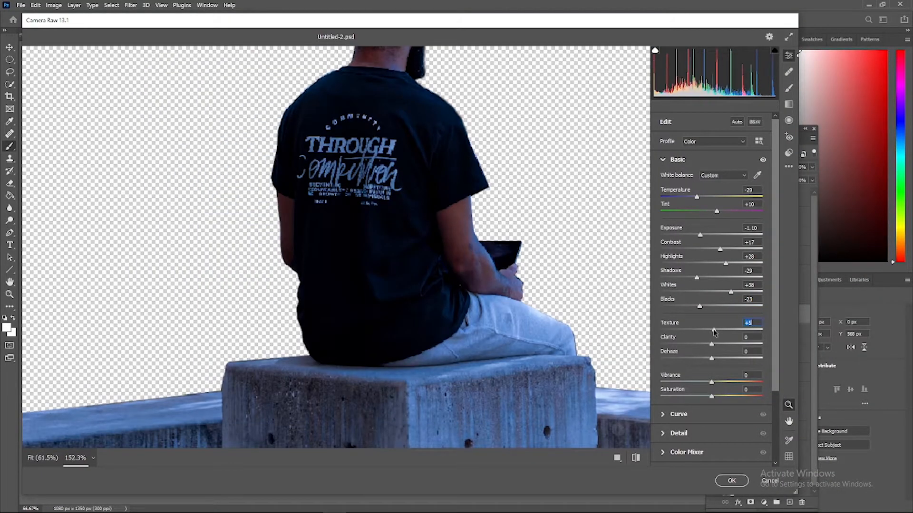
drag(713, 330, 684, 384)
key(ctrl+minus)
key(ctrl+minus)
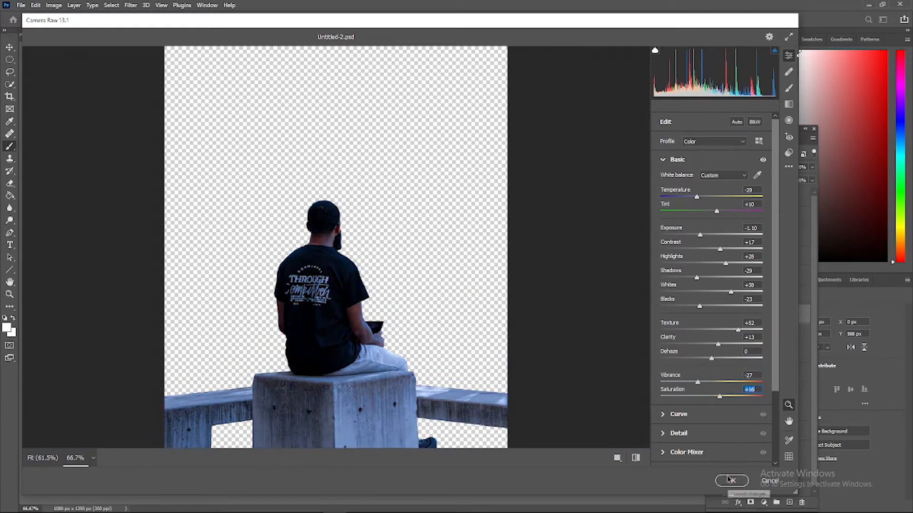
click(731, 480)
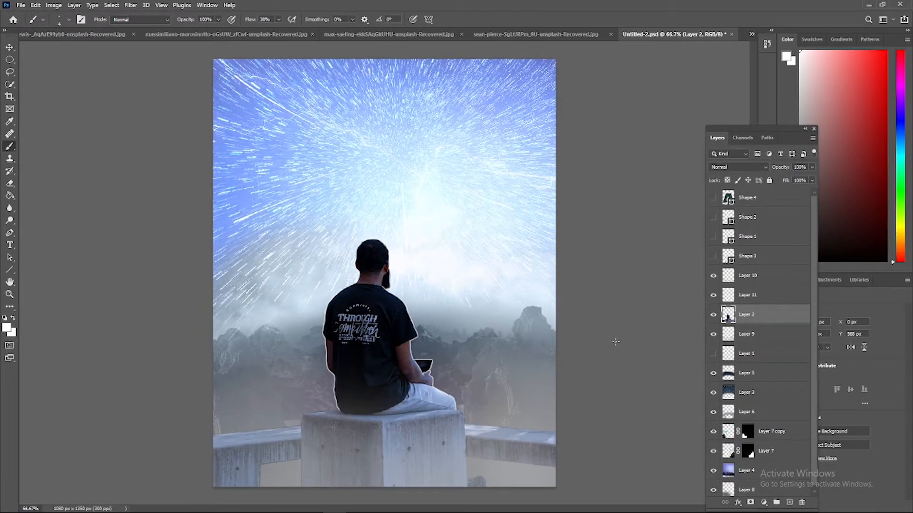
Compare the rim light on Layer 11 on and off and set its blend mode to Overlay
click(748, 295)
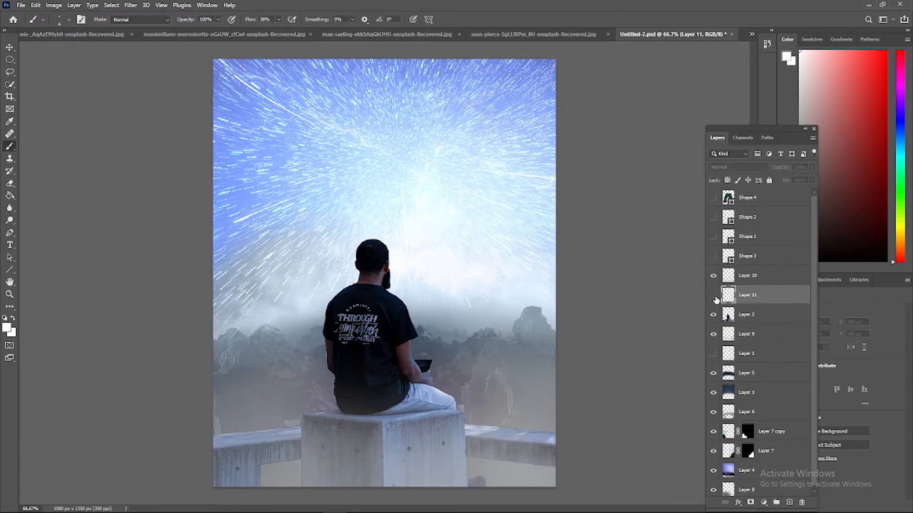
click(738, 168)
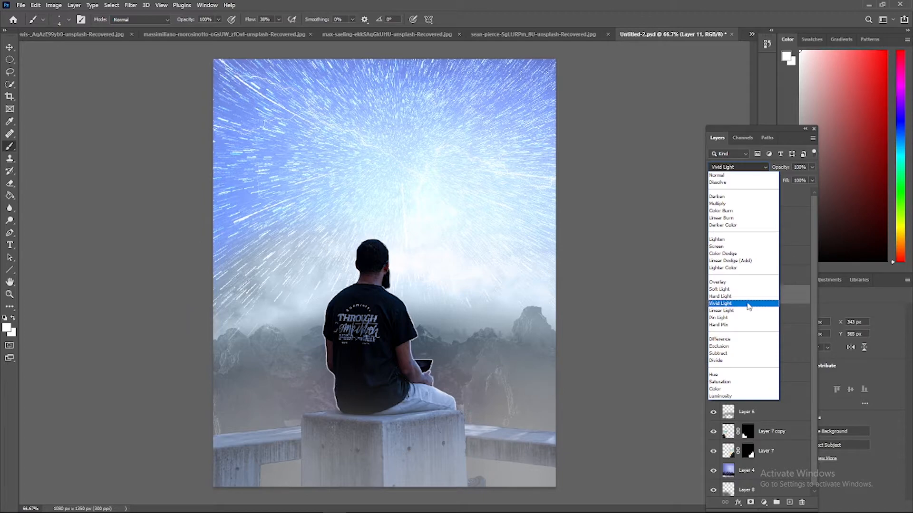
click(732, 175)
key(ctrl+plus)
key(ctrl+plus)
scroll(753, 101, up, 5)
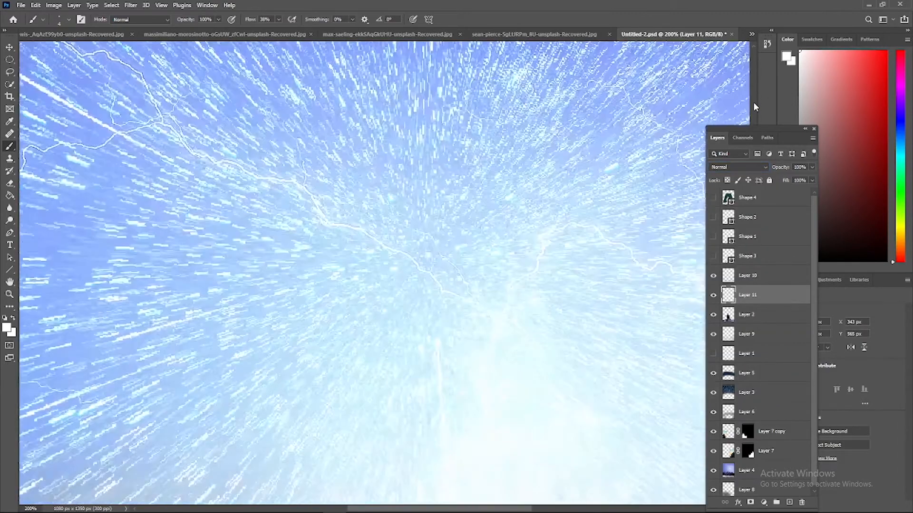
scroll(618, 214, down, 7)
key(ctrl+minus)
scroll(261, 200, up, 3)
click(739, 167)
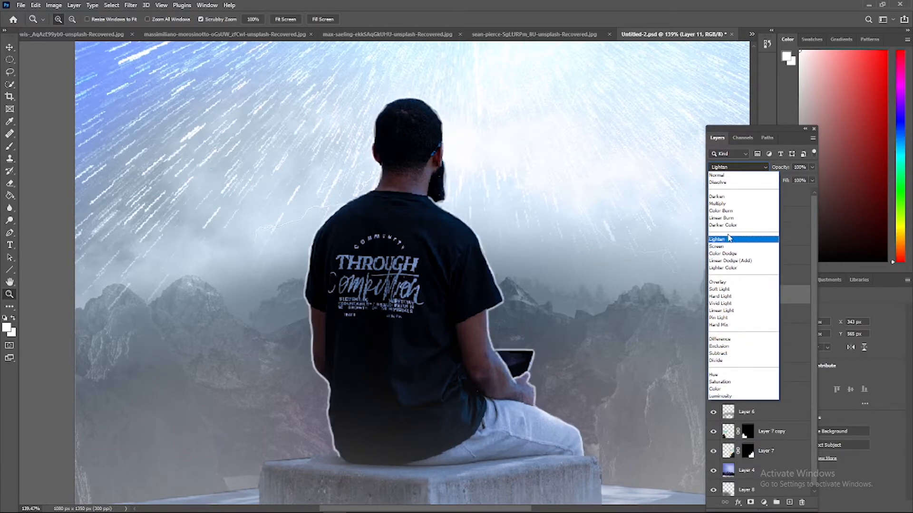
click(718, 282)
Add a new layer directly above Layer 2 and set the brush size to 42 px
click(764, 204)
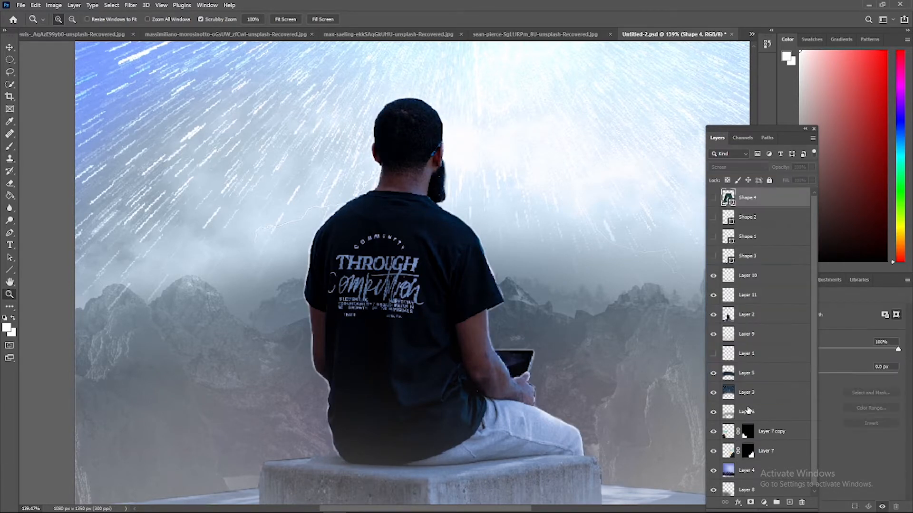
click(776, 316)
click(789, 502)
scroll(146, 316, down, 3)
right_click(80, 305)
drag(89, 324, 97, 324)
key(ctrl+plus)
key(ctrl+plus)
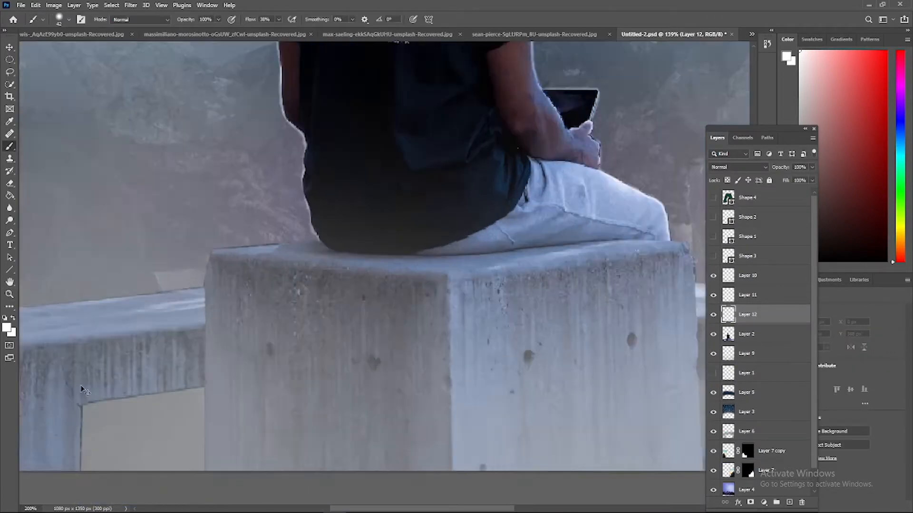
Try a soft white highlight along the low wall's top edge left of the block, and reduce the brush to 10 px
mouse_move(29, 296)
mouse_down()
mouse_move(87, 306)
mouse_move(248, 218)
mouse_up()
scroll(88, 406, down, 2)
key(ctrl+minus)
key(ctrl+minus)
key(ctrl+minus)
drag(216, 437, 283, 424)
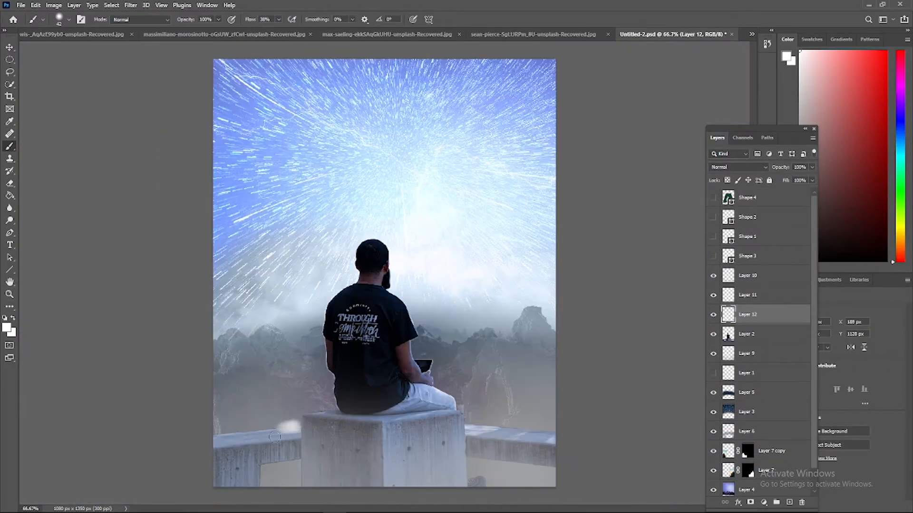
right_click(274, 437)
drag(292, 358, 285, 358)
scroll(215, 450, up, 5)
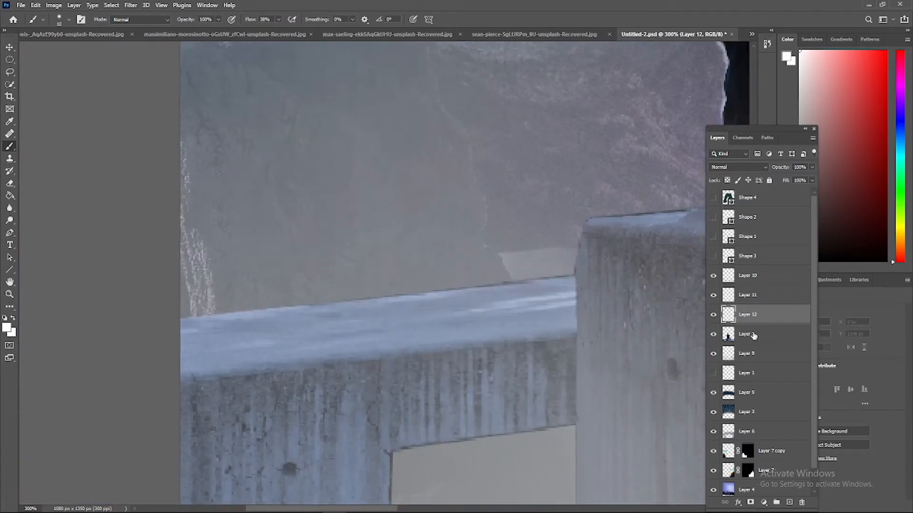
Draw a straight line about 276 px wide and 31 px high along the top edge of the low wall left of the block
right_click(10, 269)
click(47, 313)
drag(190, 318, 519, 276)
drag(576, 275, 576, 275)
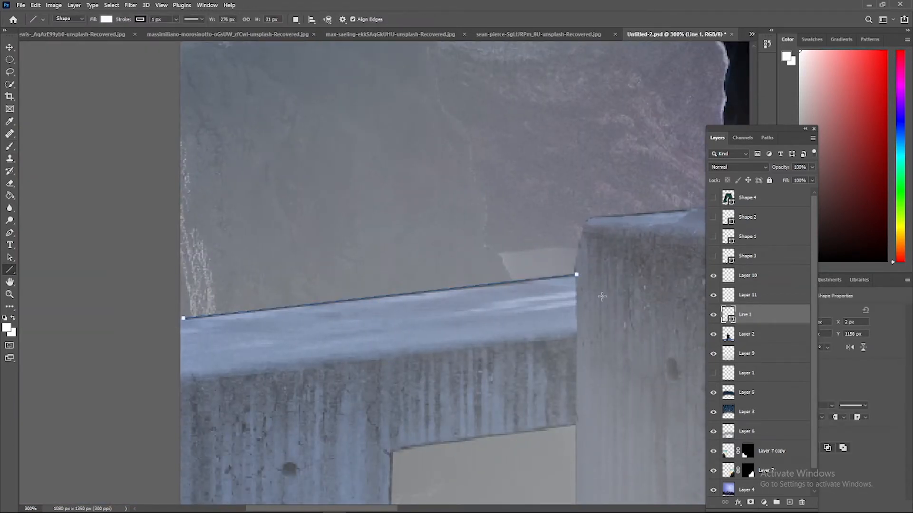
Give the line a white stroke 2.6 px wide
drag(845, 417, 806, 416)
click(812, 393)
click(789, 401)
click(871, 367)
click(831, 406)
text(2.6)
key(Return)
click(864, 418)
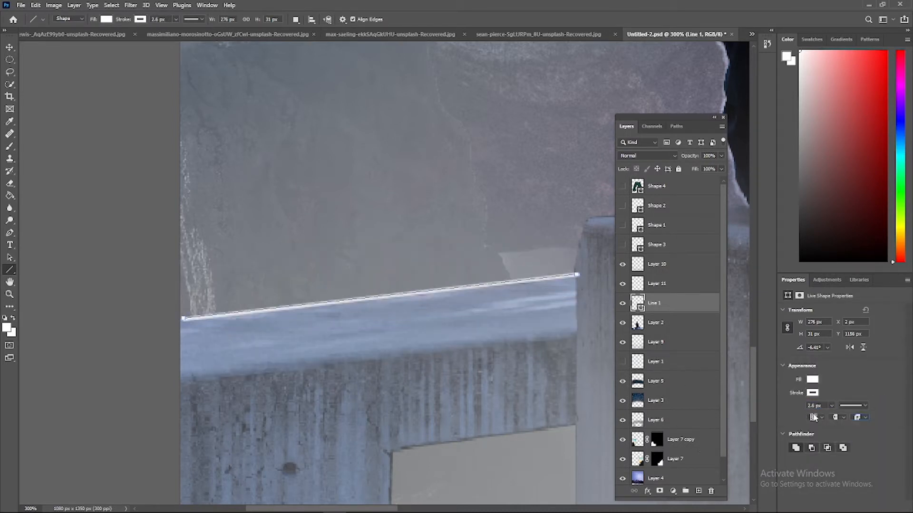
Examine what Layer 10 and Layer 9 contribute around the wall by hiding and showing each of them
scroll(660, 424, down, 2)
right_click(664, 359)
click(674, 109)
drag(674, 117, 721, 80)
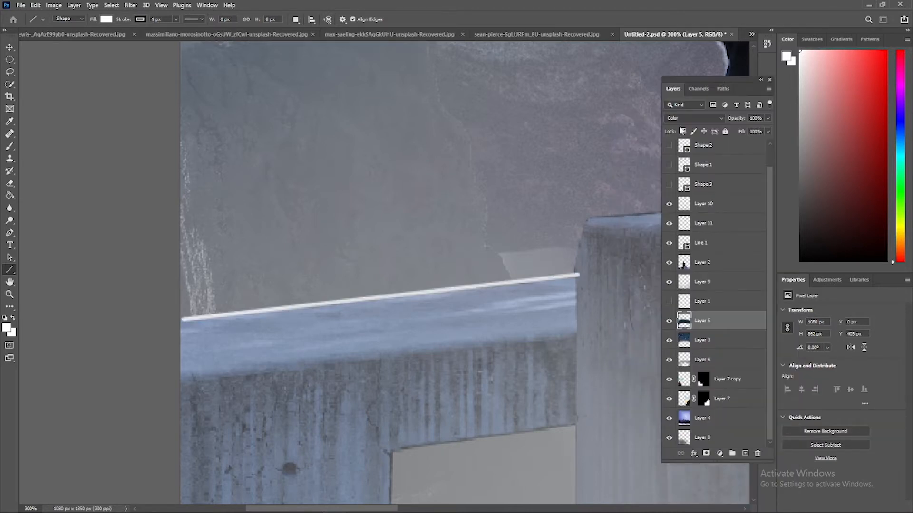
click(715, 225)
click(669, 204)
click(669, 204)
scroll(684, 256, up, 1)
scroll(696, 307, down, 1)
click(669, 282)
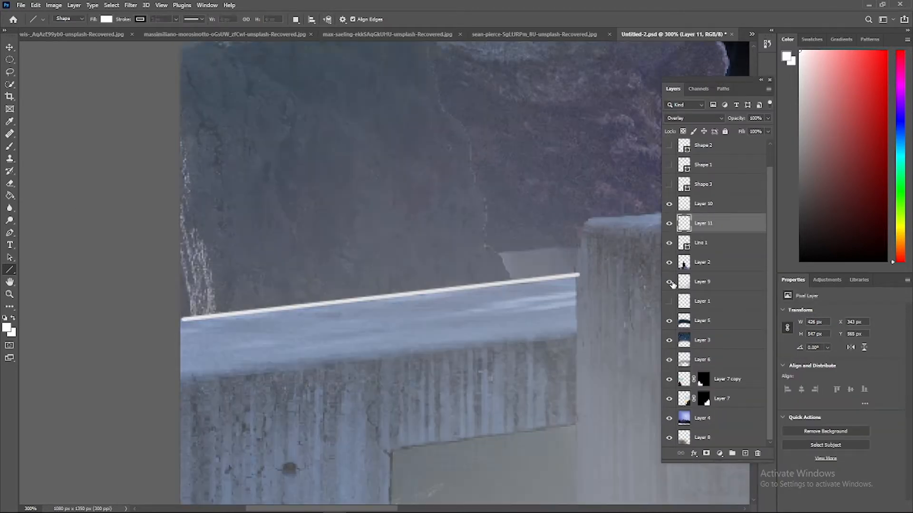
click(669, 282)
Add a white outer glow to the straight line along the low wall left of the block
click(9, 257)
click(297, 309)
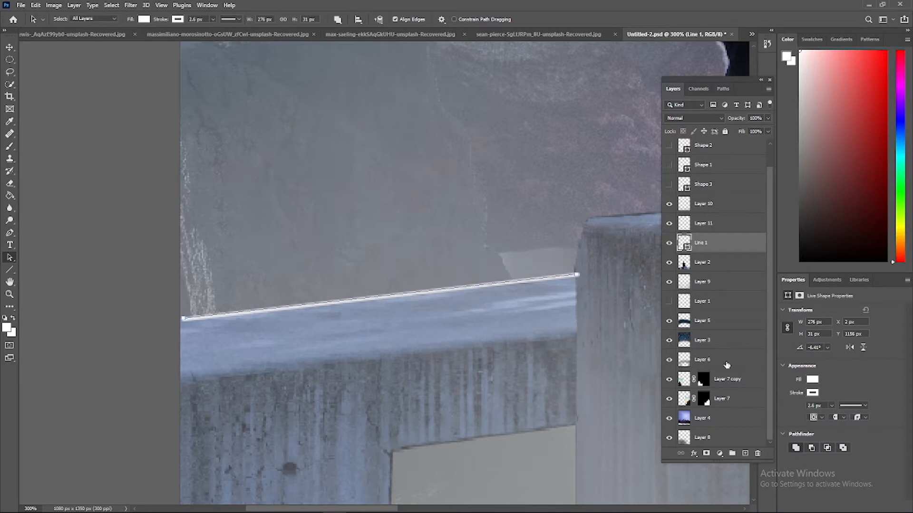
click(581, 353)
double_click(739, 267)
click(543, 277)
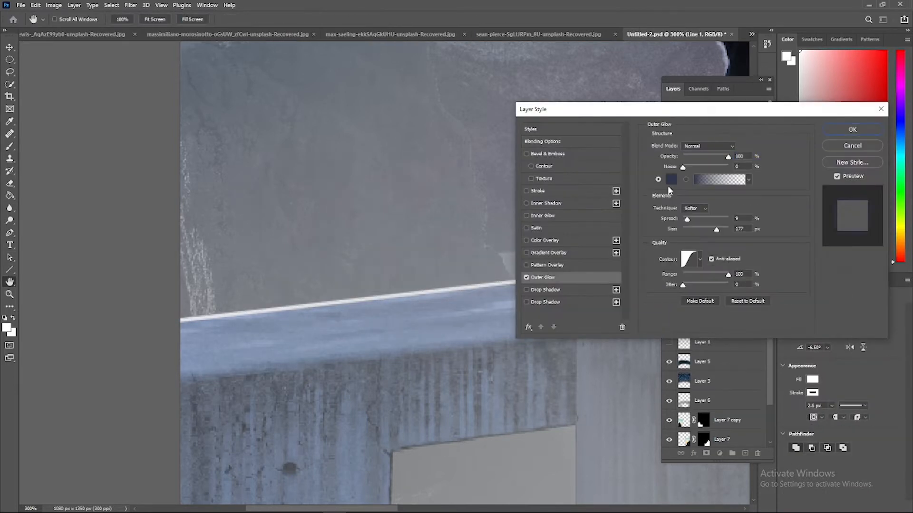
click(667, 186)
drag(706, 220, 706, 276)
click(688, 160)
key(Return)
Reduce the spread and size of the line's outer glow and apply the layer style
drag(696, 219, 691, 219)
drag(715, 229, 688, 219)
key(Return)
key(ctrl+0)
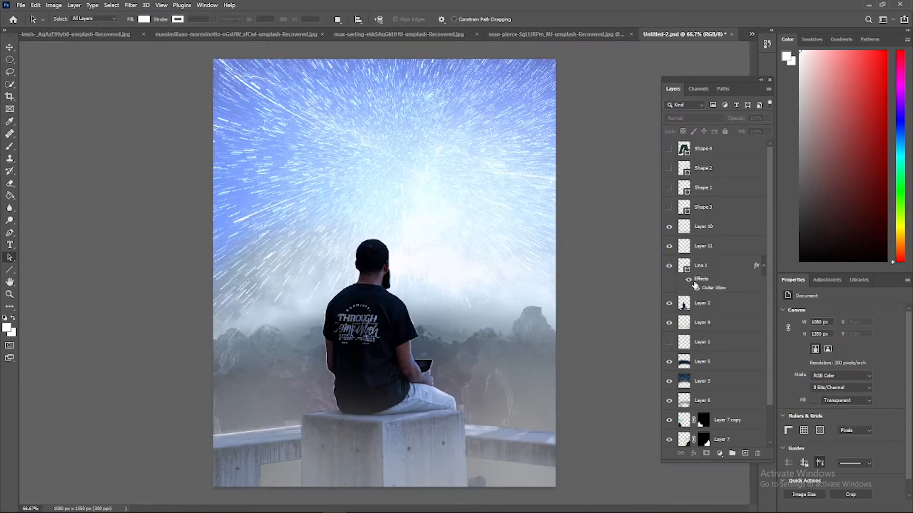
Duplicate the glowing wall line and bring one end of the copy to the block's right edge
click(273, 429)
key(ctrl+plus)
scroll(273, 429, down, 5)
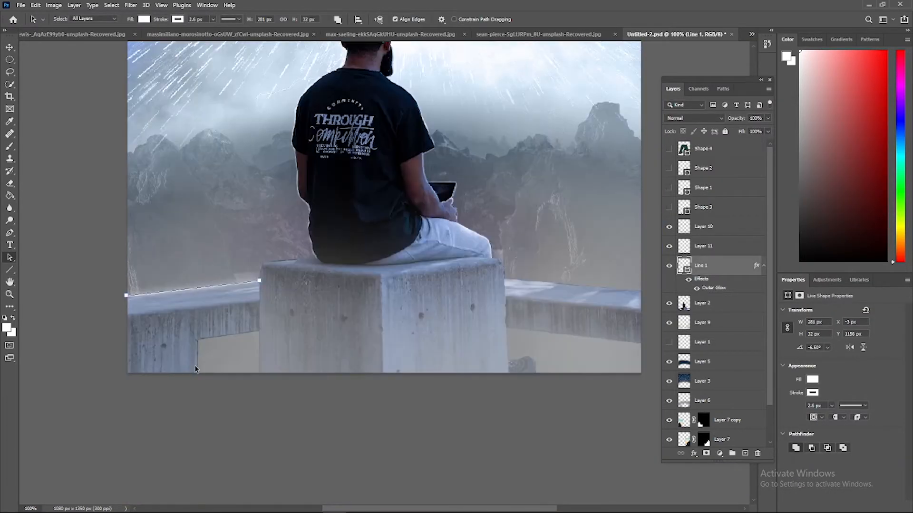
key(ctrl+j)
key(ctrl+plus)
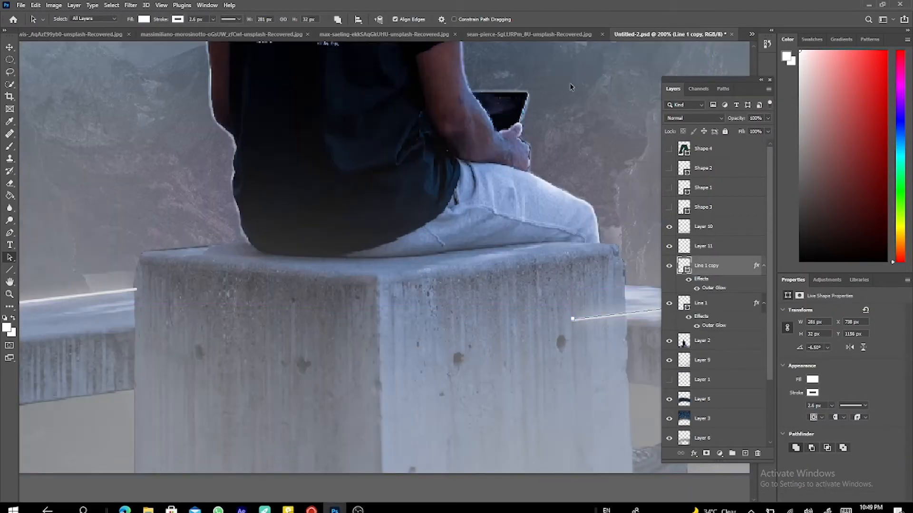
key(ctrl+plus)
drag(141, 327, 221, 275)
Duplicate the original line again and fit the first copy along the right wall's bottom edge, about 282 px wide and 35 px high
click(354, 305)
click(717, 306)
key(ctrl+j)
drag(397, 291, 398, 454)
drag(222, 437, 227, 423)
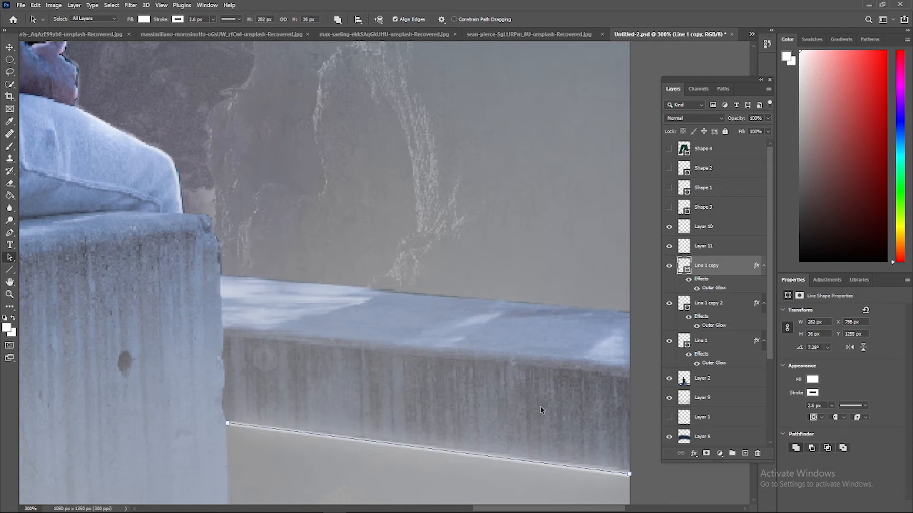
click(643, 478)
Fit the second line copy along the top edge of the wall right of the block, about 285 px wide and 25 px high
key(ctrl+minus)
key(ctrl+minus)
click(668, 305)
click(669, 304)
click(708, 304)
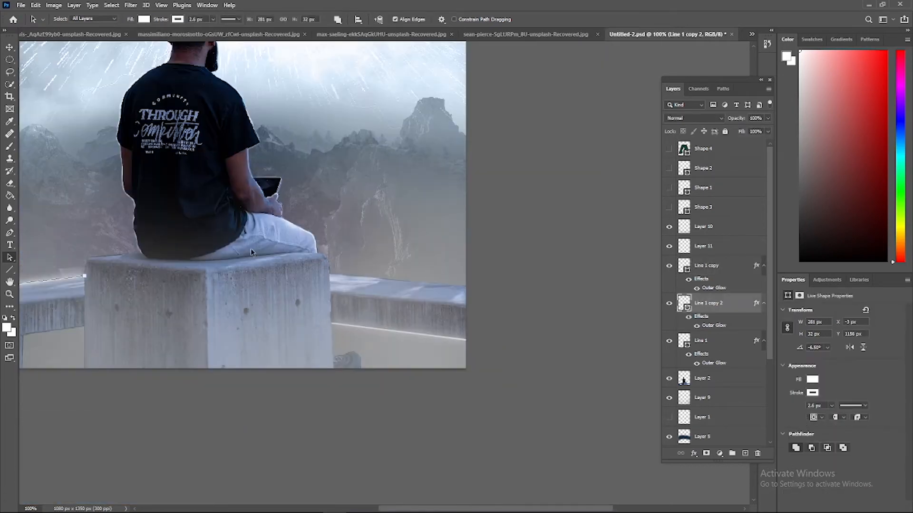
key(ctrl+plus)
key(ctrl+plus)
drag(531, 284, 629, 310)
drag(131, 326, 222, 277)
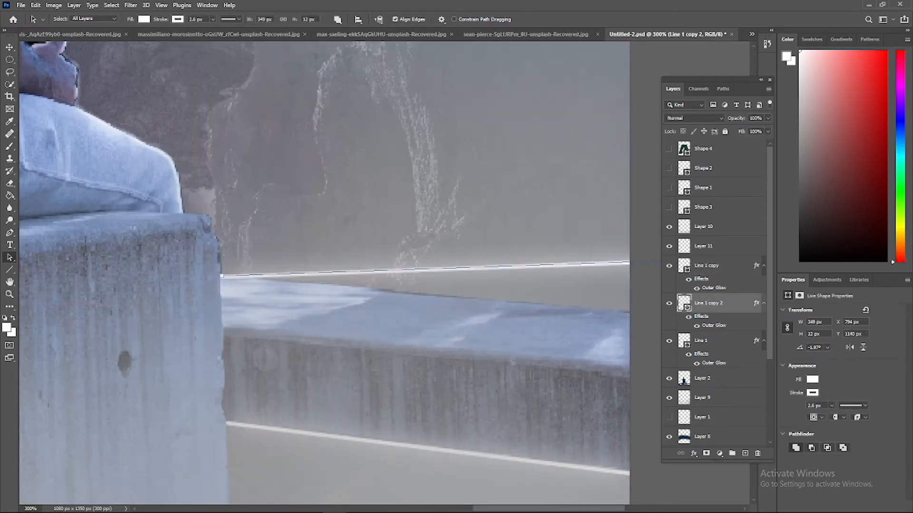
drag(713, 80, 852, 193)
drag(720, 260, 620, 316)
click(664, 345)
key(ctrl+minus)
key(ctrl+minus)
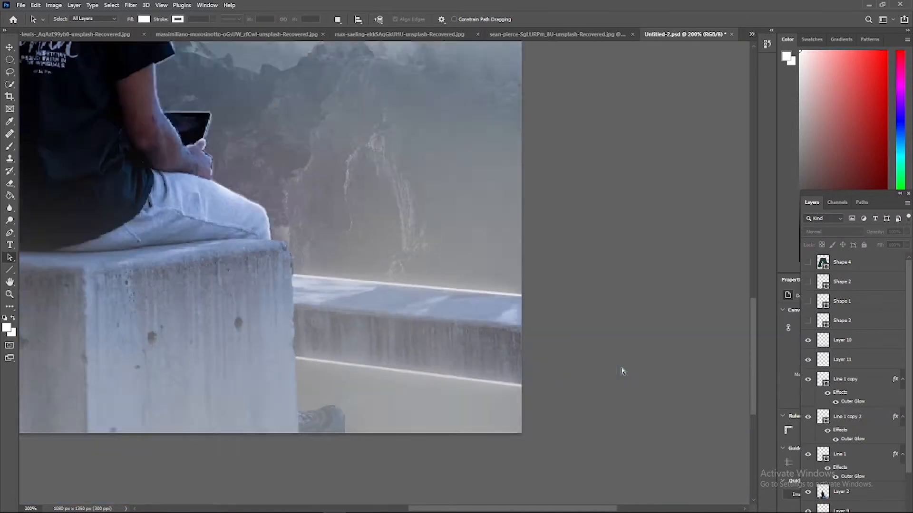
Duplicate the glowing line and fit the copy along the block's right vertical edge, from the image's bottom to just below the top corner
click(838, 423)
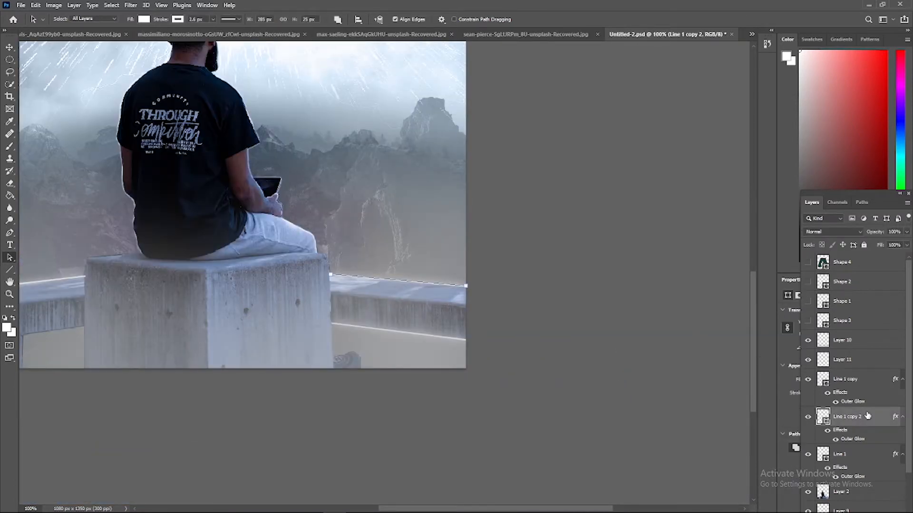
key(ctrl+plus)
drag(435, 290, 335, 365)
drag(448, 372, 284, 463)
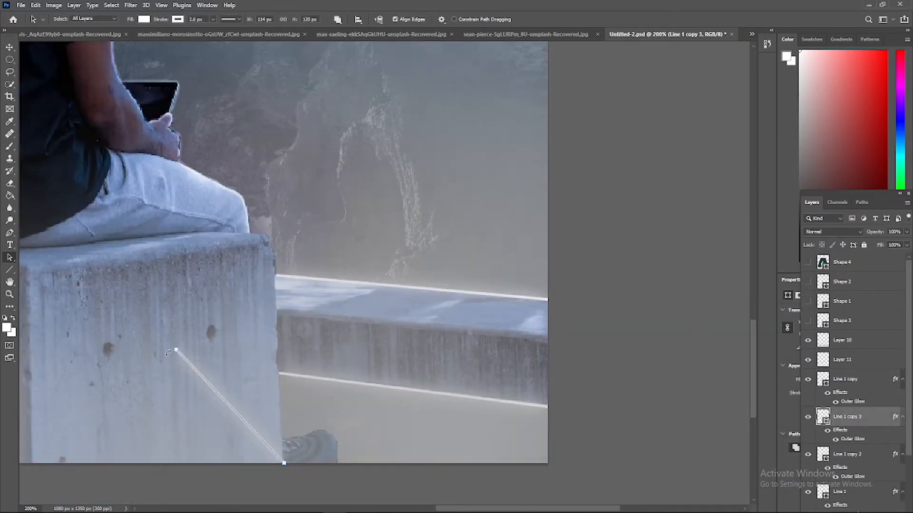
click(716, 312)
click(280, 374)
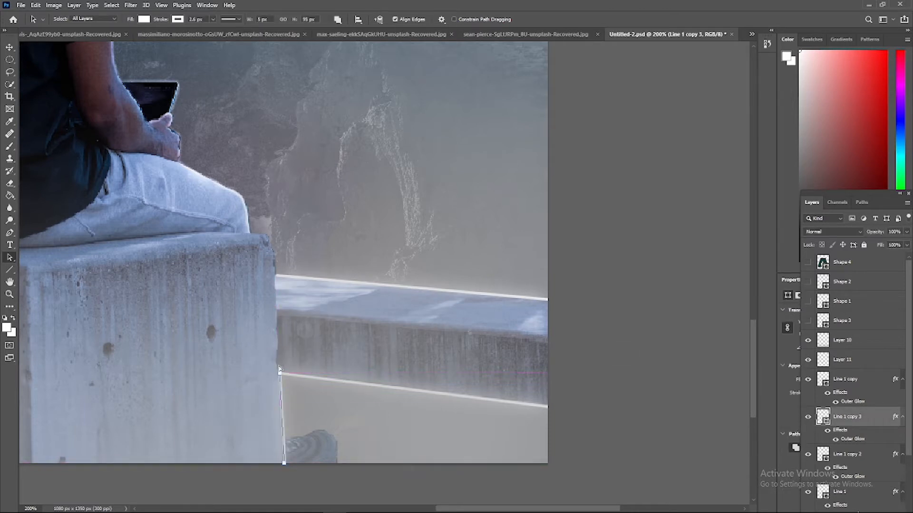
drag(270, 243, 273, 242)
click(625, 411)
key(ctrl+plus)
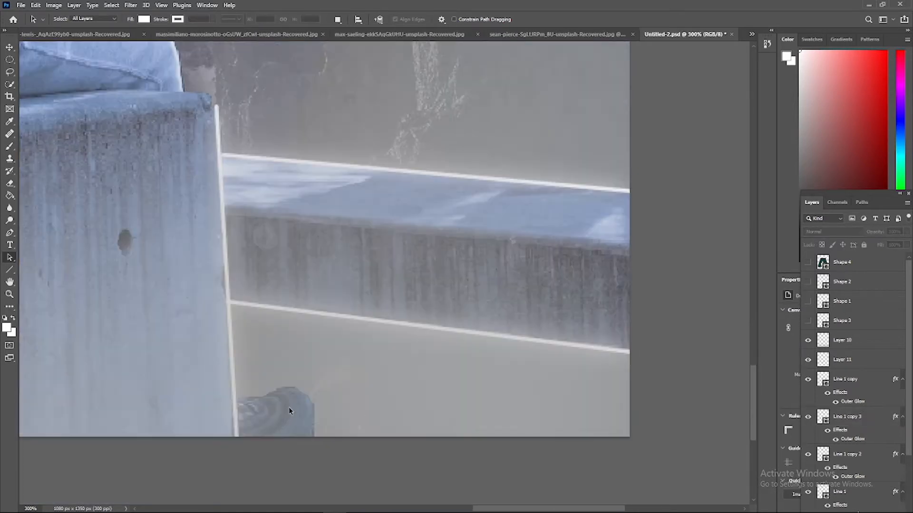
drag(234, 436, 235, 436)
click(530, 456)
Select Layer 2 for brushing and try a white highlight on the block's upper right corner
key(ctrl+plus)
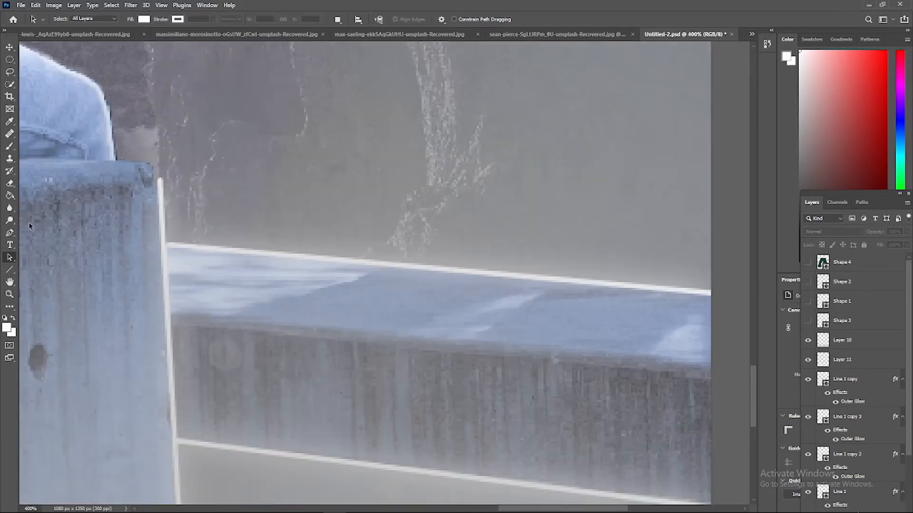
key(b)
scroll(851, 380, down, 3)
click(822, 453)
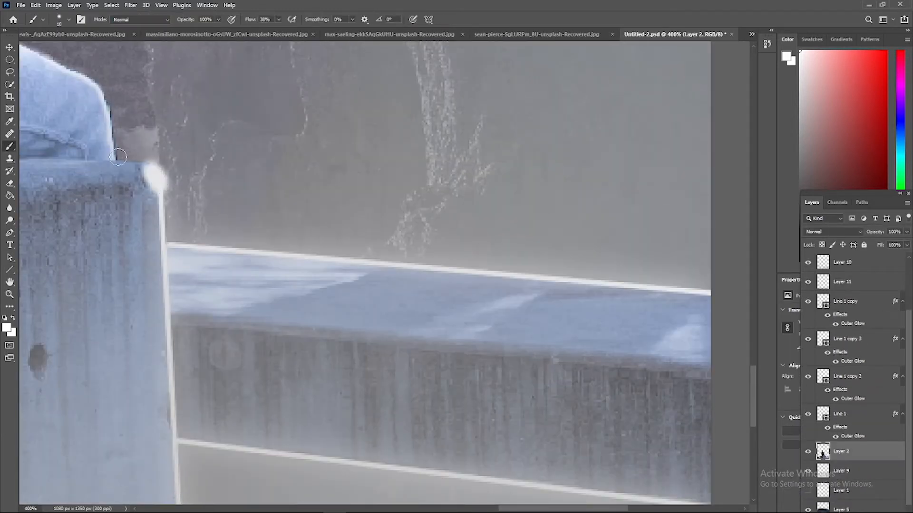
key(ctrl+z)
key(ctrl+z)
Paint a thin white rim around the block's upper right corner up to the man's leg with a 3 px brush
right_click(190, 217)
text(2)
key(Return)
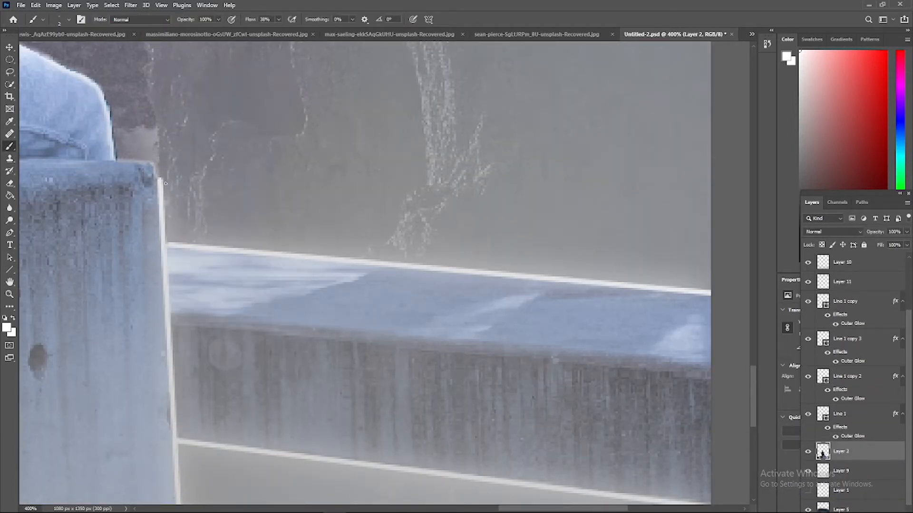
right_click(166, 183)
text(3)
key(Return)
key(ctrl+plus)
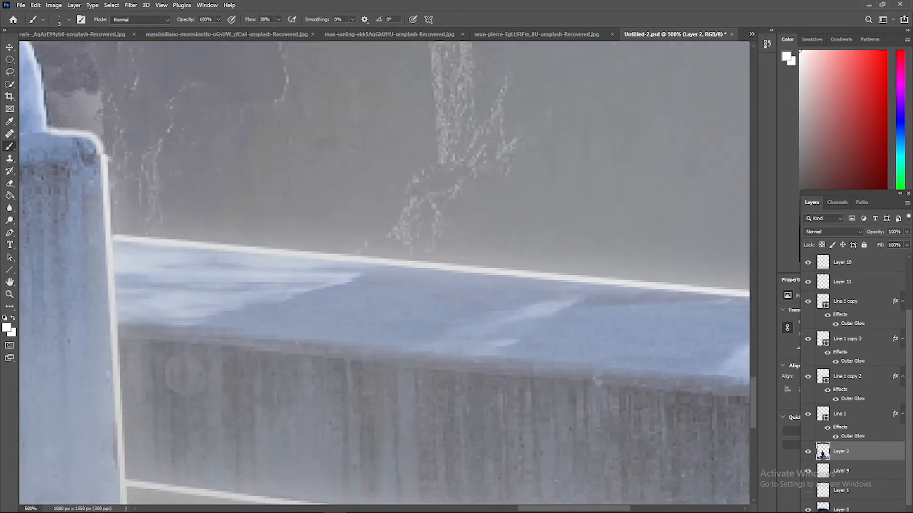
key(ctrl+minus)
key(ctrl+minus)
key(ctrl+minus)
key(ctrl+minus)
key(ctrl+minus)
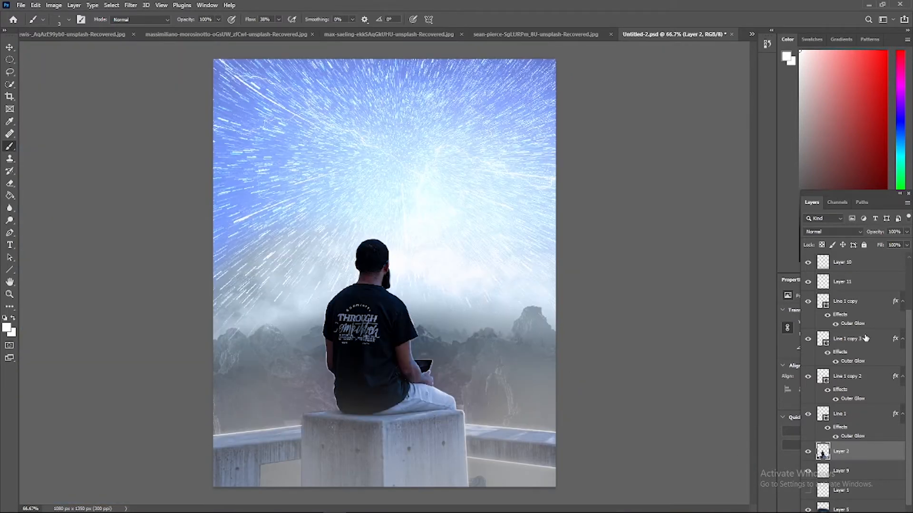
Duplicate the block's right-edge line and fit the copy along its left vertical edge, about 3 px wide and 222 px high
click(865, 338)
key(ctrl+j)
key(ctrl+plus)
key(ctrl+plus)
drag(754, 262, 754, 367)
drag(373, 509, 312, 509)
key(ctrl+plus)
drag(398, 267, 363, 278)
scroll(367, 454, down, 1)
drag(377, 464, 359, 453)
drag(359, 132, 364, 128)
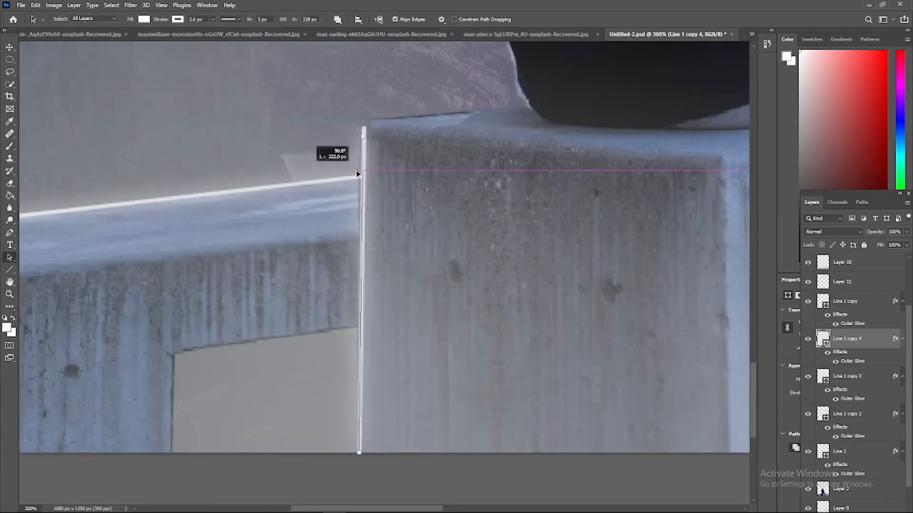
drag(359, 172, 359, 171)
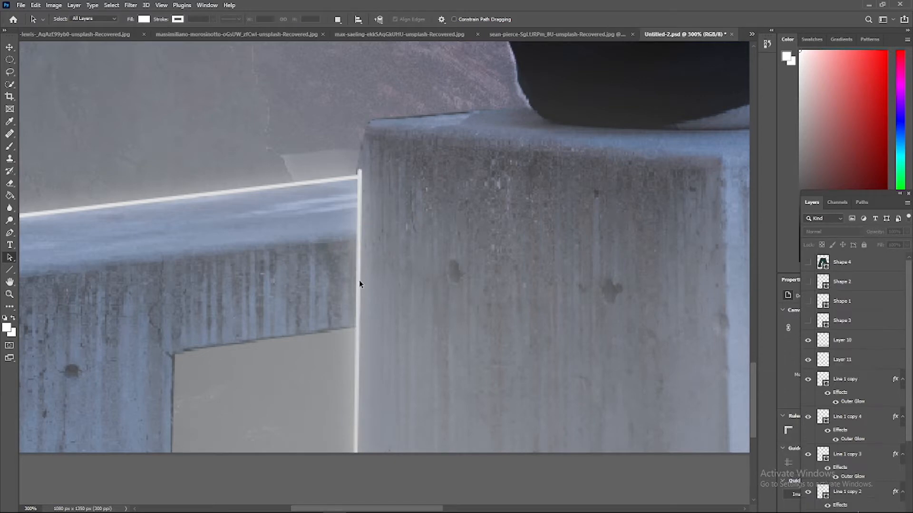
Raise the brush flow to 91% and paint a thin white rim on Layer 2 around the block's upper left corner and top edge
click(9, 147)
scroll(864, 423, down, 5)
click(862, 429)
key(ctrl+plus)
key(ctrl+plus)
key(ctrl+plus)
key(ctrl+plus)
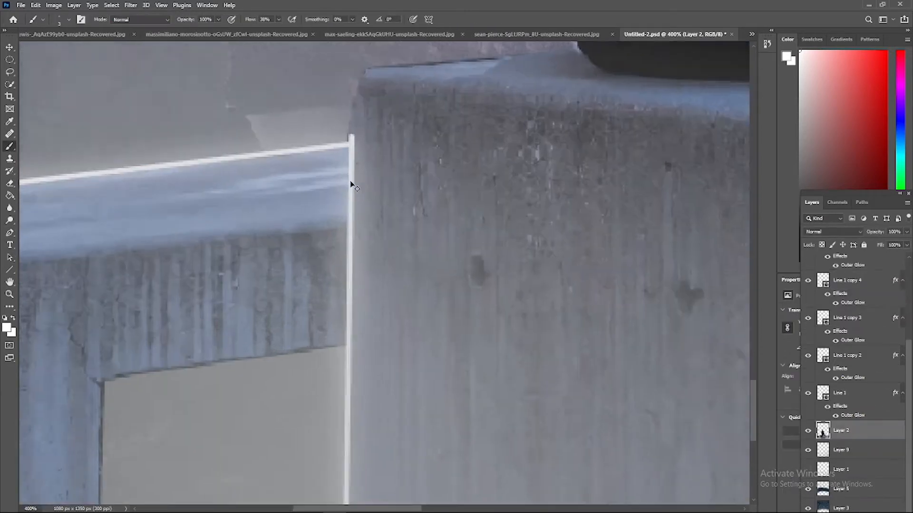
scroll(350, 183, up, 5)
drag(341, 191, 327, 265)
right_click(328, 267)
drag(375, 313, 433, 313)
drag(342, 189, 324, 280)
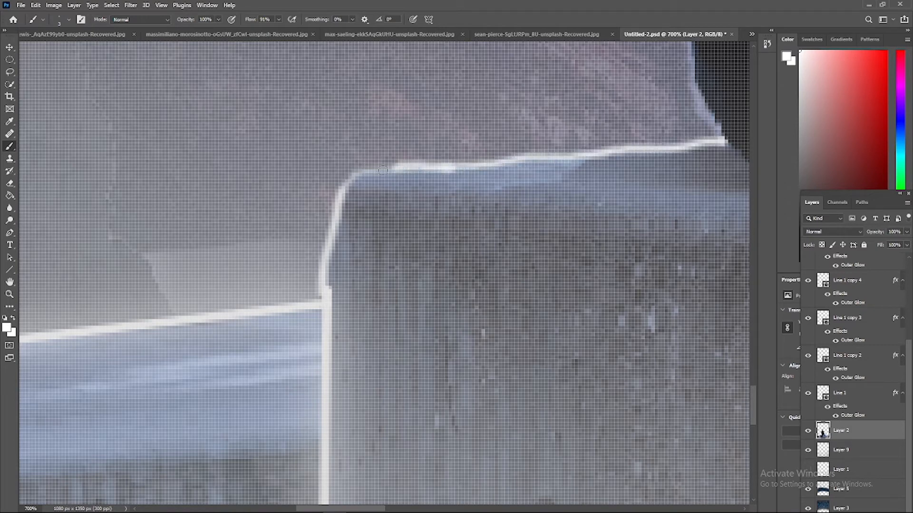
key(ctrl+z)
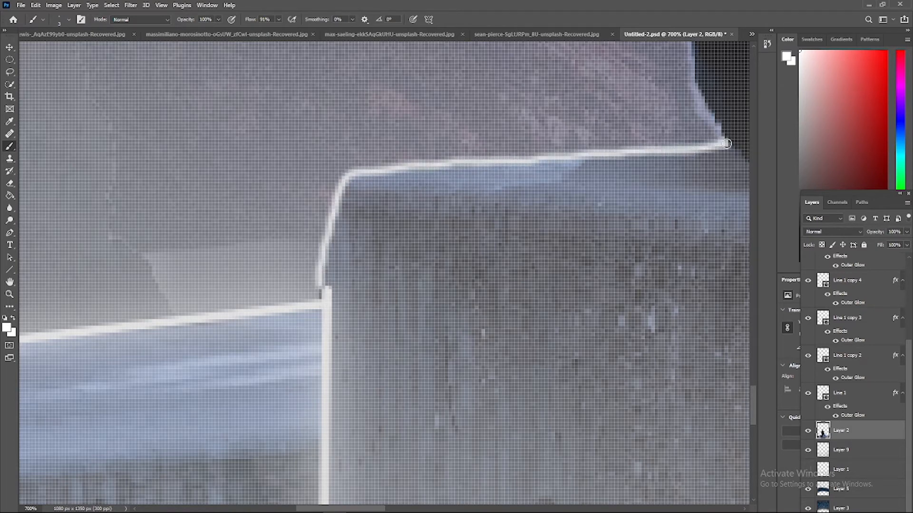
Duplicate the block's left-edge line and fit the copy along the left wall opening's upper edge, about 125 px wide and 17 px high
key(ctrl+minus)
key(ctrl+minus)
key(ctrl+minus)
key(ctrl+minus)
key(ctrl+minus)
key(ctrl+minus)
key(ctrl+minus)
key(ctrl+plus)
scroll(354, 349, down, 5)
key(ctrl+plus)
key(ctrl+plus)
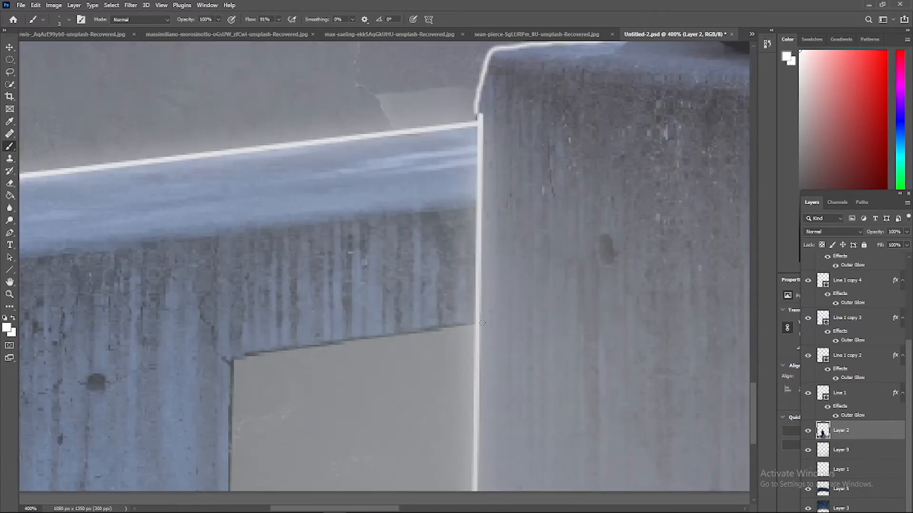
key(ctrl+j)
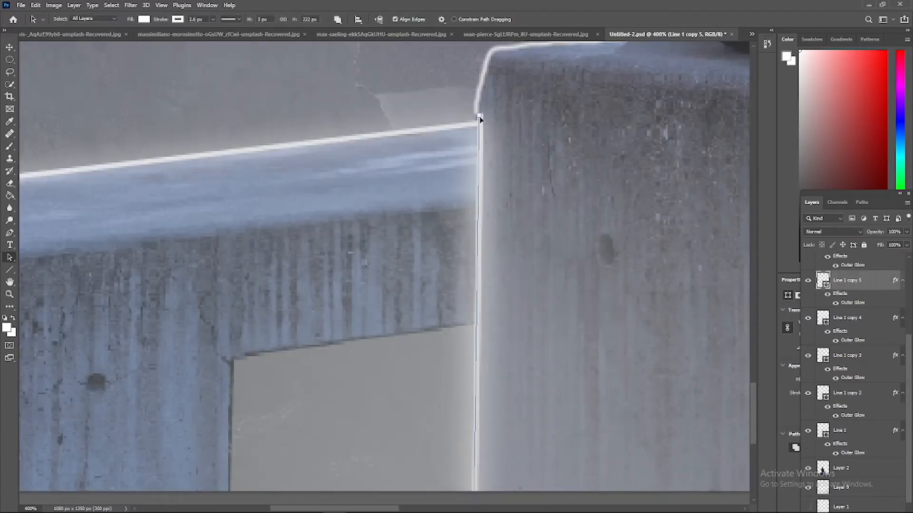
drag(480, 116, 235, 357)
scroll(426, 354, down, 2)
drag(473, 424, 474, 212)
Duplicate the opening's upper line and fit the copy vertically along the opening's left edge, joining it at the corner
key(ctrl+j)
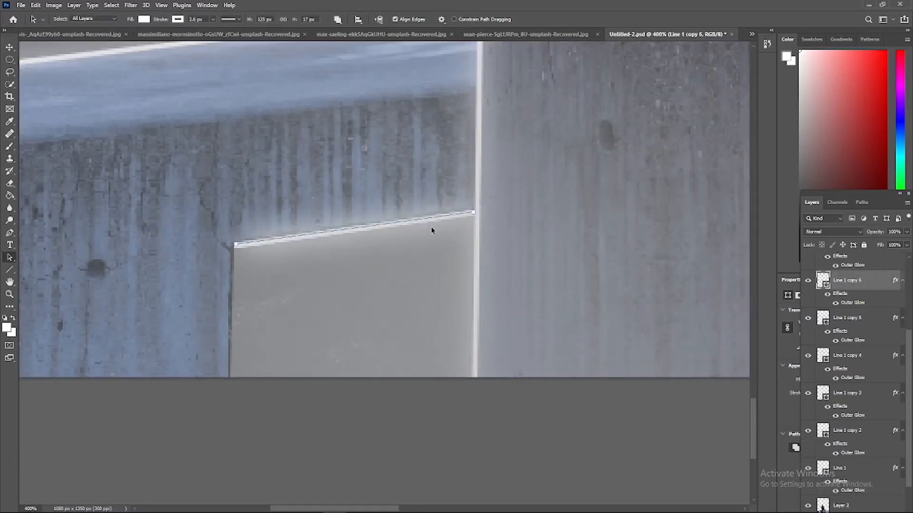
drag(471, 339, 230, 248)
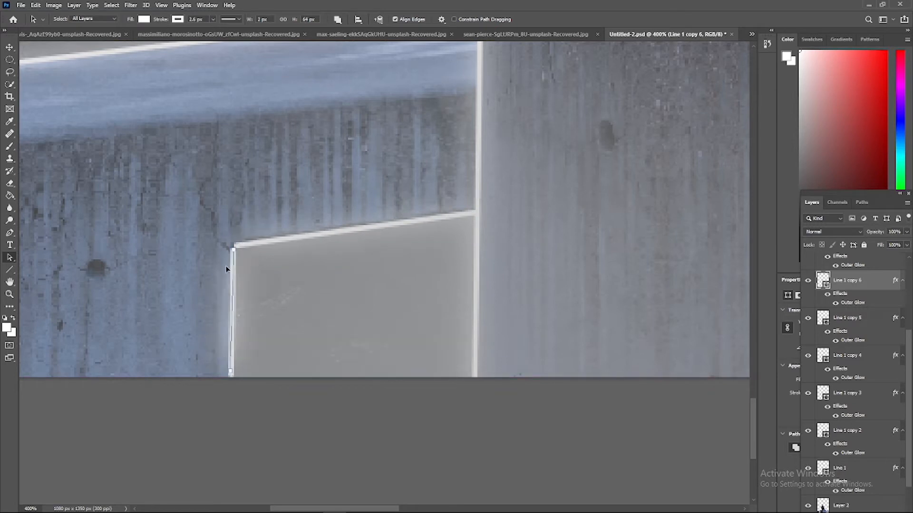
key(ctrl+plus)
drag(195, 389, 195, 389)
click(189, 271)
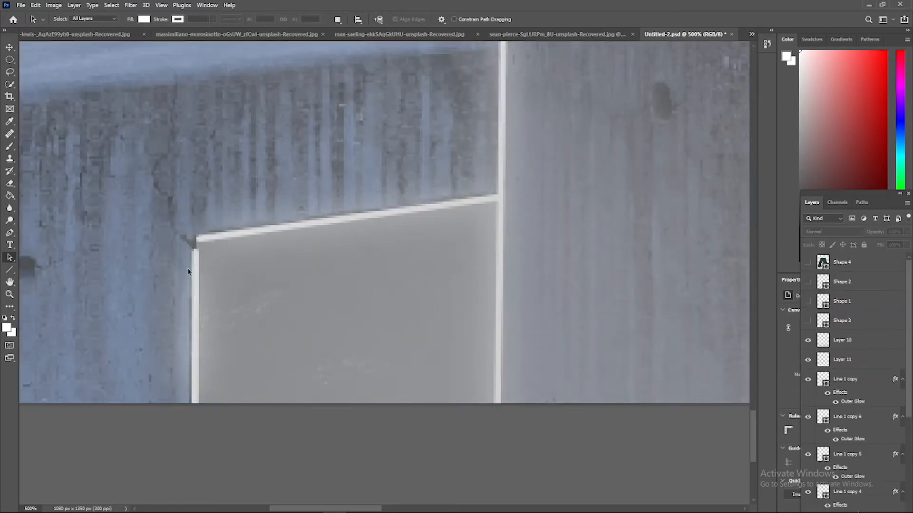
drag(195, 253, 195, 243)
click(199, 263)
Switch to brushing on Layer 2 and examine the glowing outlines around the block and both low walls
key(b)
scroll(475, 333, down, 1)
scroll(844, 404, down, 4)
click(851, 407)
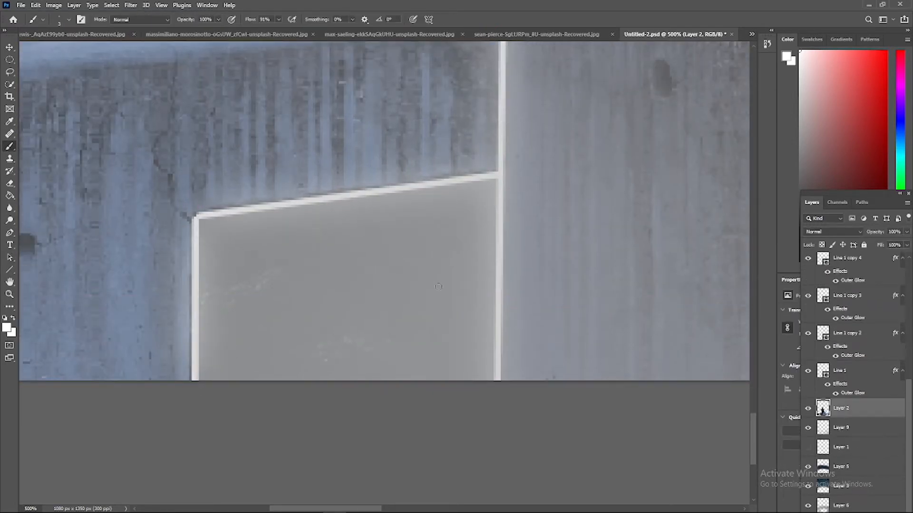
scroll(403, 266, up, 5)
scroll(510, 152, up, 2)
key(ctrl+minus)
key(ctrl+minus)
key(ctrl+minus)
key(ctrl+minus)
key(ctrl+minus)
key(ctrl+minus)
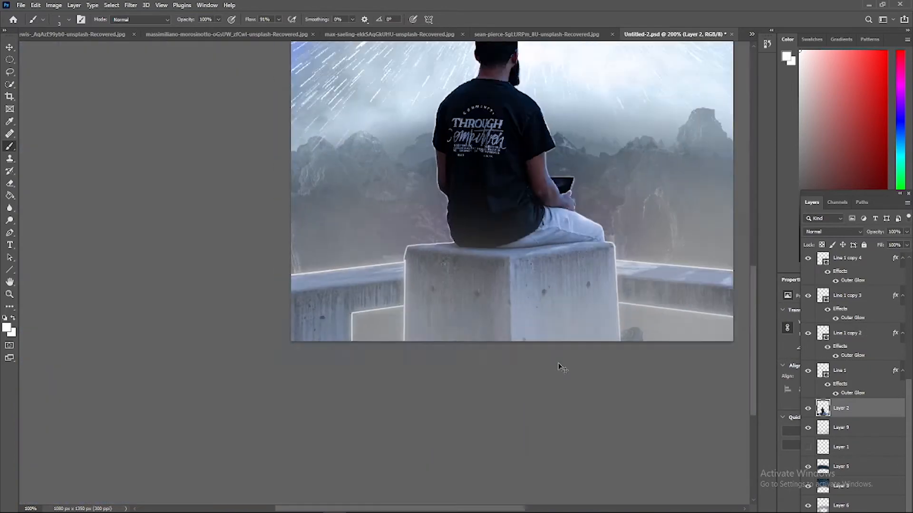
scroll(848, 332, up, 1)
click(851, 280)
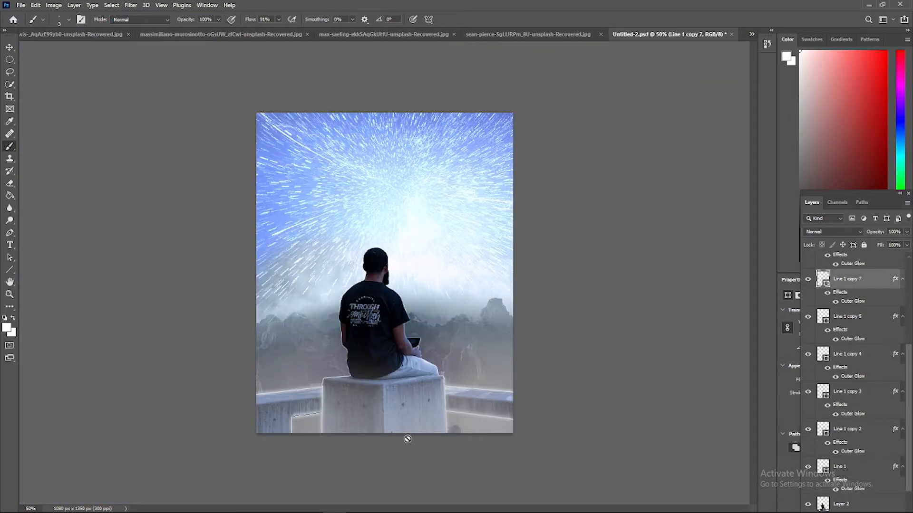
right_click(878, 279)
click(804, 170)
click(413, 194)
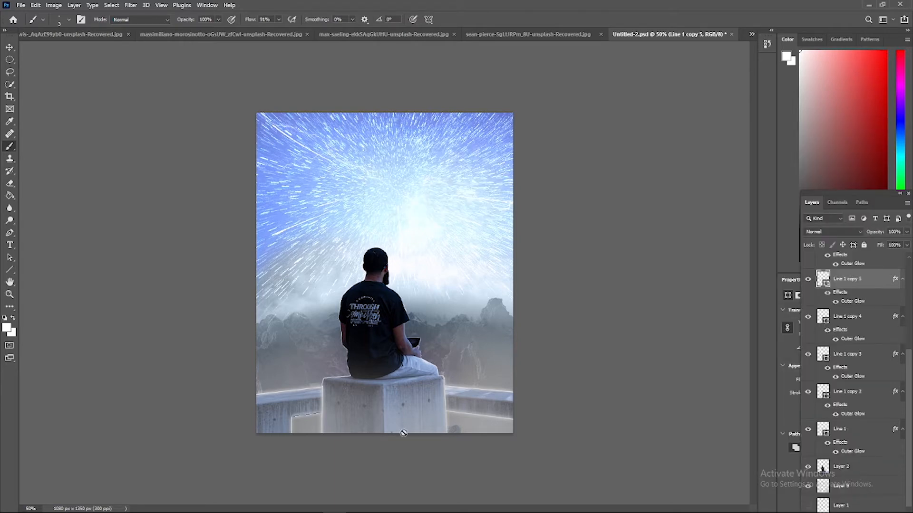
click(601, 464)
click(458, 195)
Add a new blank layer directly above the seated man's layer, Layer 2
key(ctrl+plus)
key(ctrl+plus)
click(10, 259)
scroll(316, 328, down, 5)
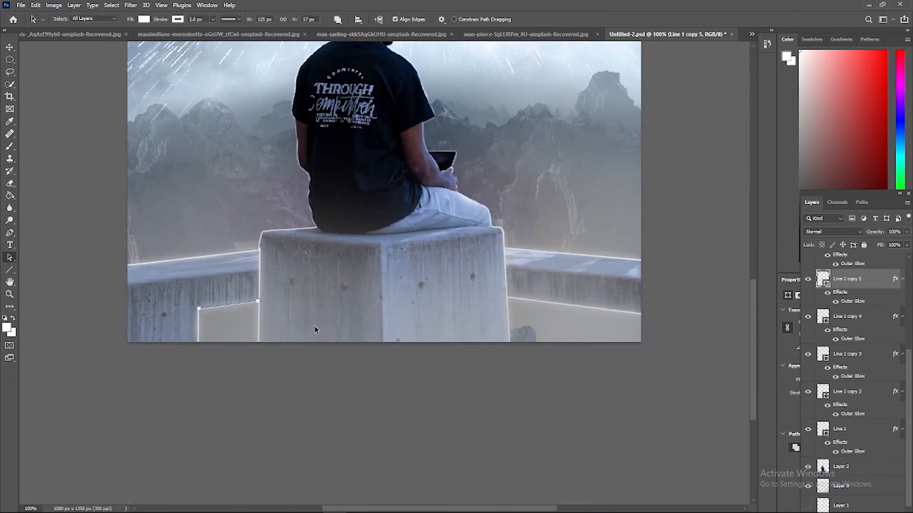
click(316, 331)
scroll(353, 379, up, 2)
key(ctrl+plus)
scroll(353, 379, down, 3)
scroll(856, 380, down, 5)
click(856, 377)
click(856, 389)
drag(866, 194, 835, 83)
click(852, 456)
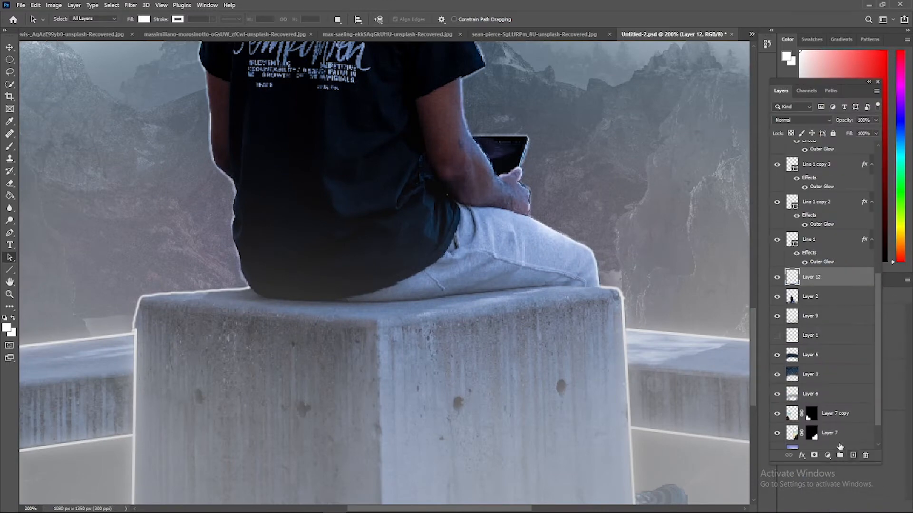
Try a white brush stroke on the new layer along the block's upper edge beside the shirt and delete that layer
right_click(237, 303)
drag(290, 328, 299, 328)
drag(246, 298, 225, 300)
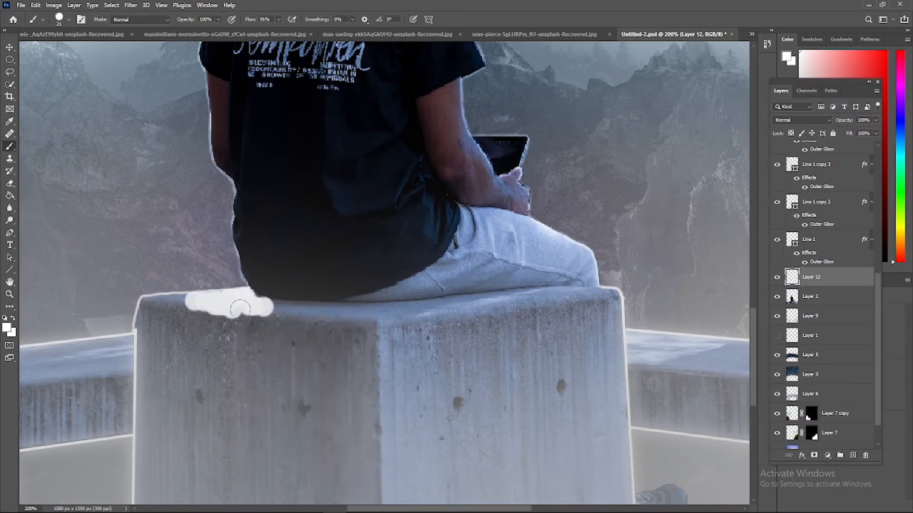
click(811, 123)
click(802, 126)
right_click(828, 277)
click(779, 178)
click(412, 194)
Lower the brush flow to 26%, soften the brush to 31% hardness and try a faint white stroke beside the shirt hem
click(279, 19)
drag(279, 29, 249, 29)
right_click(237, 294)
drag(351, 341, 286, 342)
drag(224, 299, 252, 300)
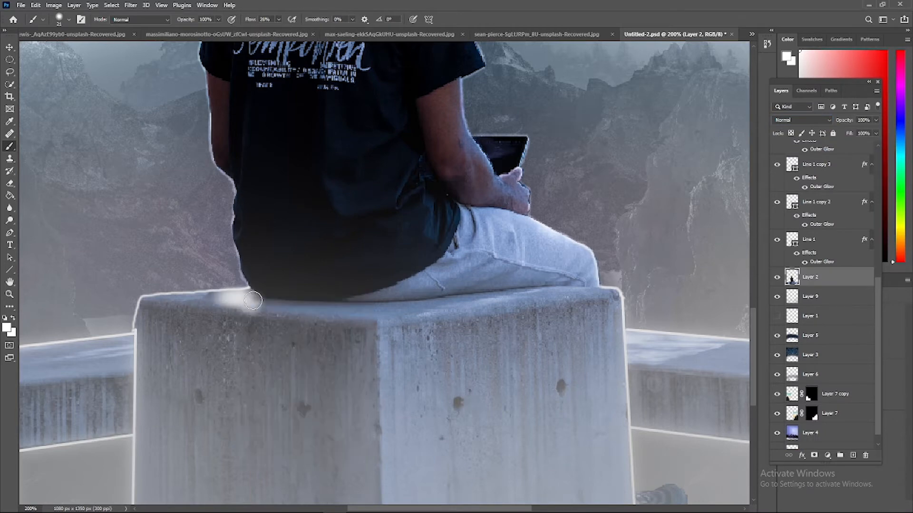
click(808, 120)
click(791, 126)
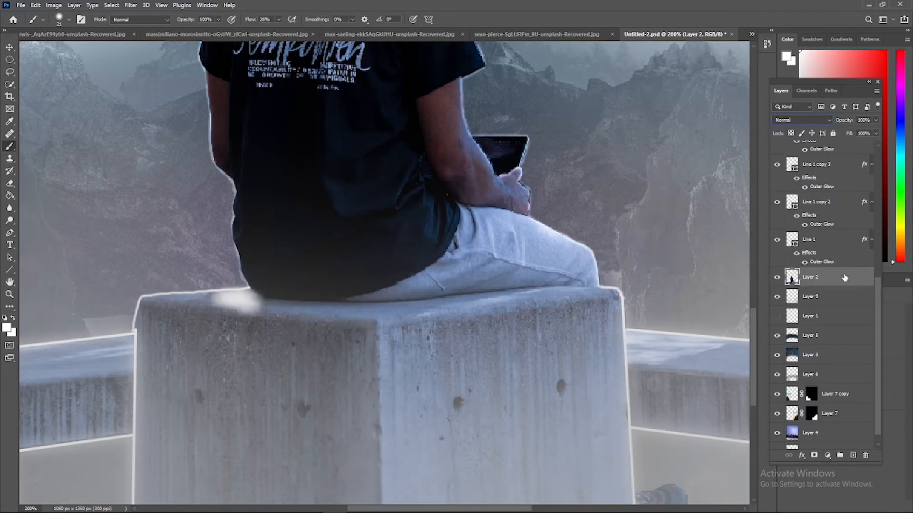
Add a blank layer above Layer 2, preview other blend modes on it and delete the layer
click(852, 455)
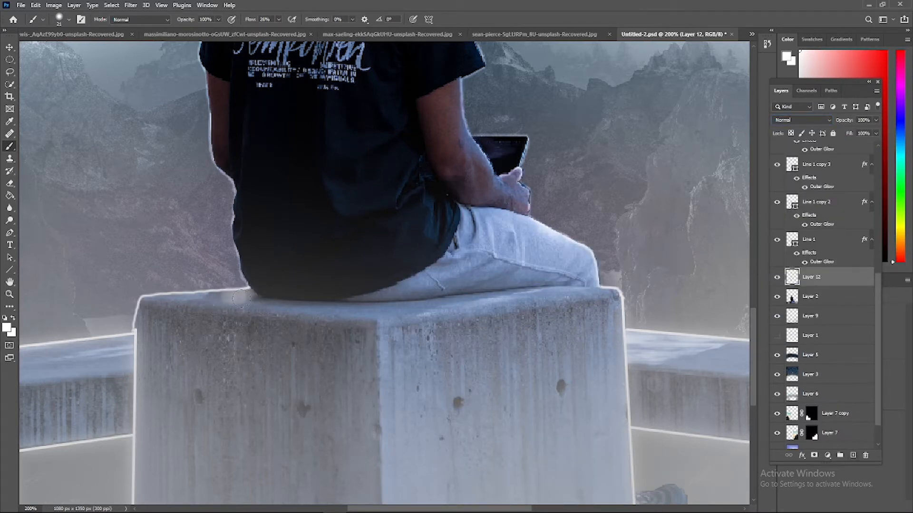
click(802, 120)
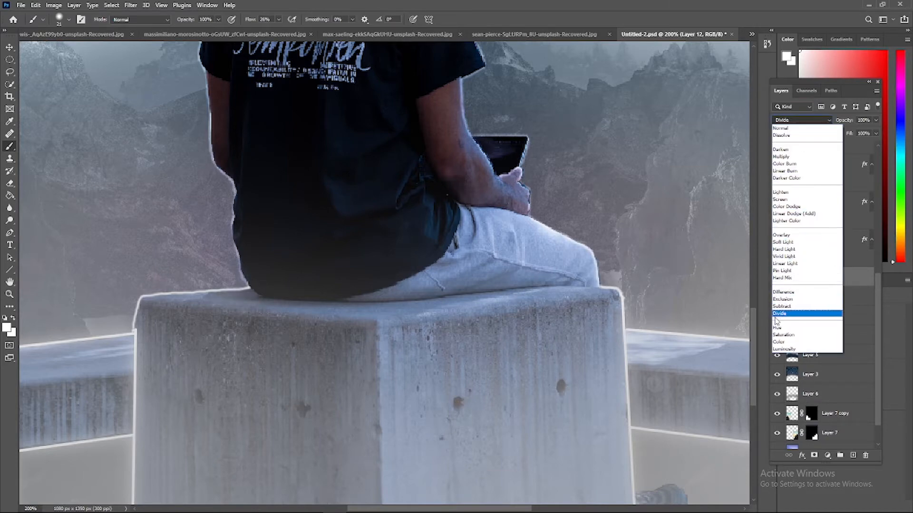
click(764, 381)
key(ctrl+z)
right_click(831, 277)
click(770, 172)
click(412, 192)
Move the bright sky image, Layer 4, directly above Layer 3 and set its blend mode to Overlay
key(ctrl+minus)
key(ctrl+minus)
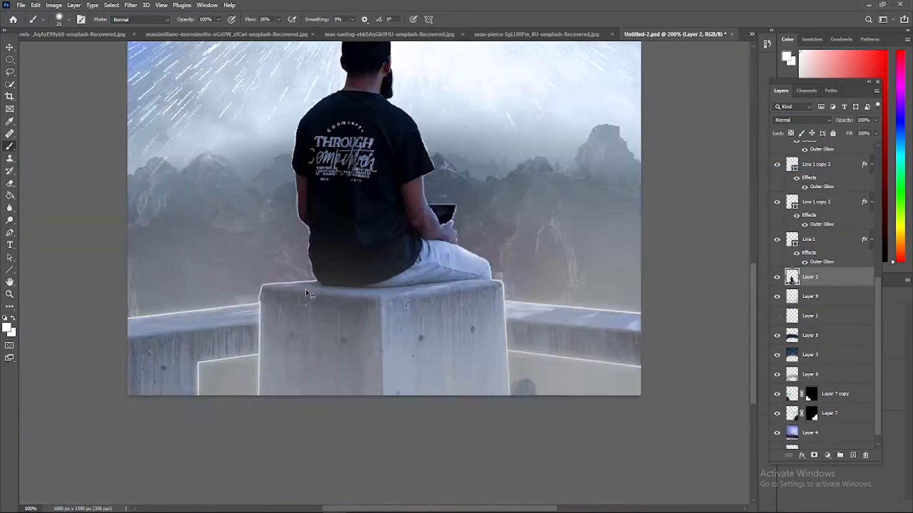
scroll(788, 214, down, 1)
drag(785, 464, 786, 512)
scroll(817, 285, up, 3)
scroll(817, 284, down, 3)
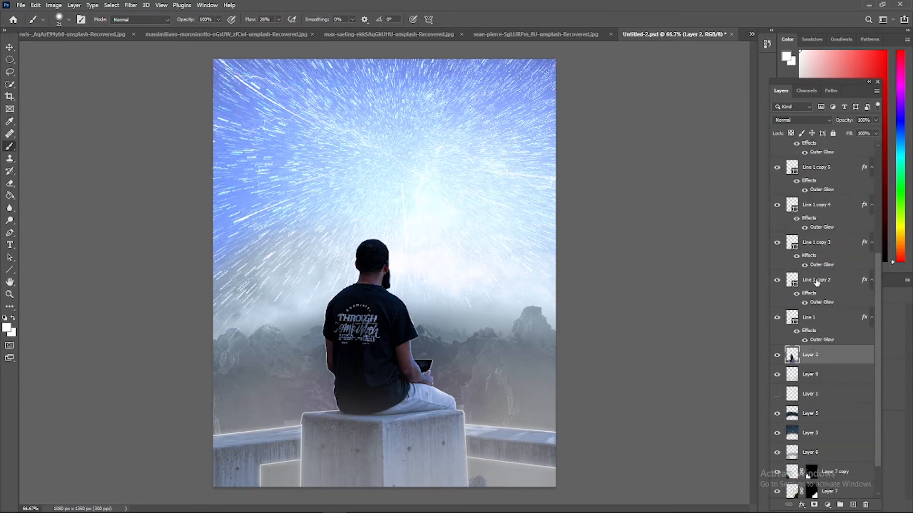
click(777, 392)
click(777, 392)
click(823, 386)
click(812, 468)
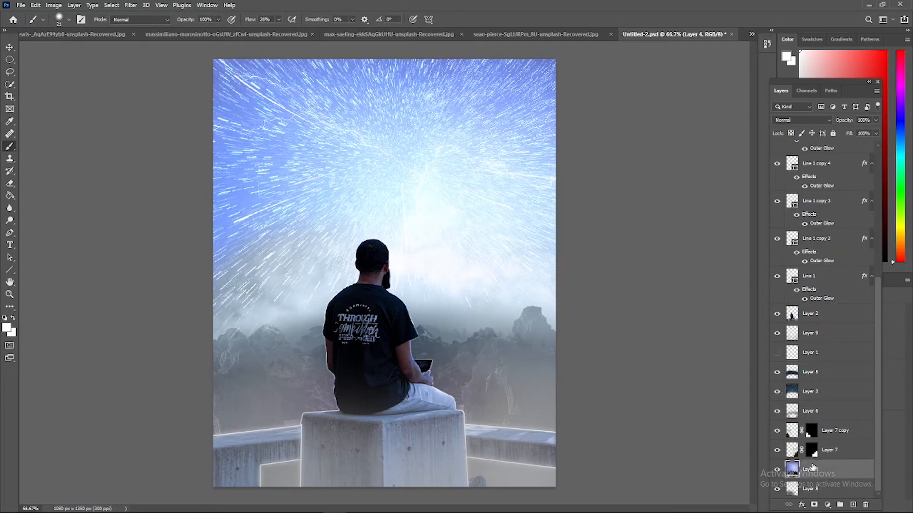
drag(814, 449, 814, 382)
click(801, 119)
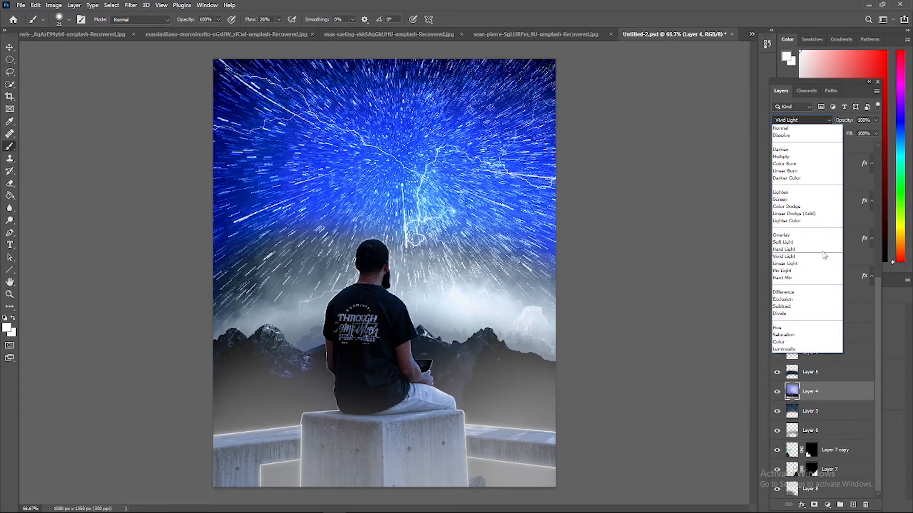
click(803, 235)
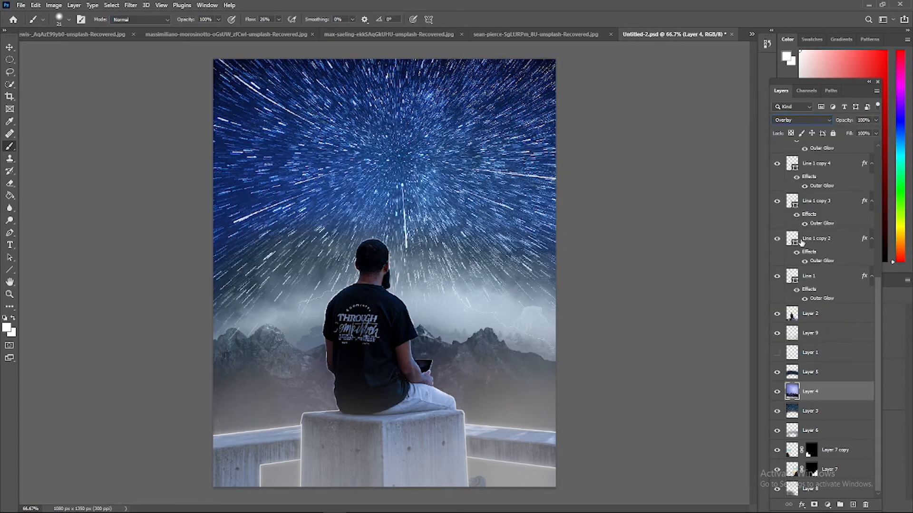
Open the image Mountain-Wallpapers-Free-Download-Best-Mountain-Wallpapers-for-Mobile-36.jpeg from the natural folder
click(21, 6)
click(30, 25)
click(398, 61)
double_click(375, 285)
double_click(363, 232)
click(363, 234)
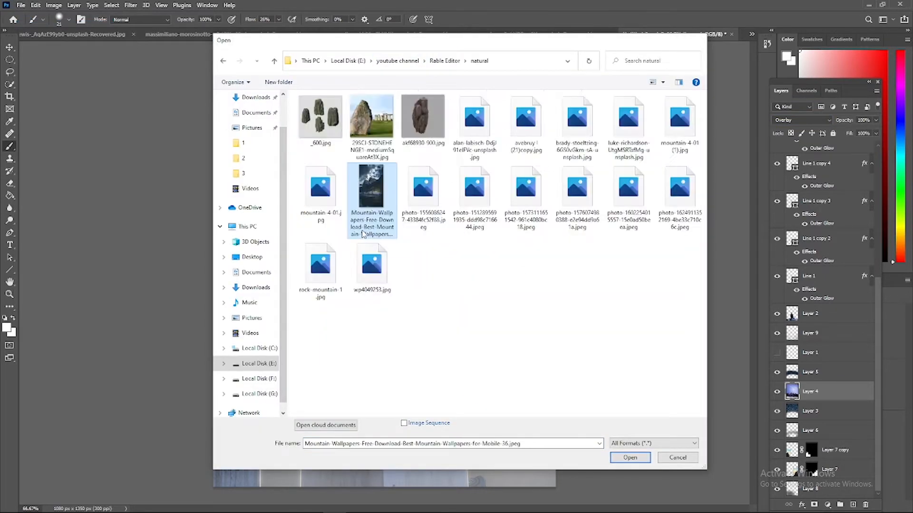
double_click(362, 234)
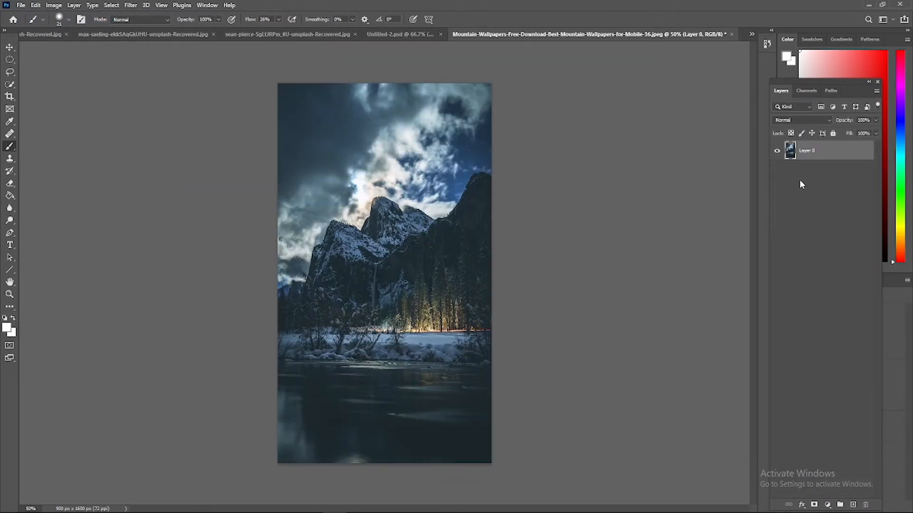
Paste the mountain wallpaper into Untitled-2.psd as a new layer directly above Layer 4
click(751, 33)
click(523, 76)
click(830, 372)
Erase the pasted mountain picture's cloudy upper sky with a large eraser at 13% flow, revealing the star trails
right_click(283, 180)
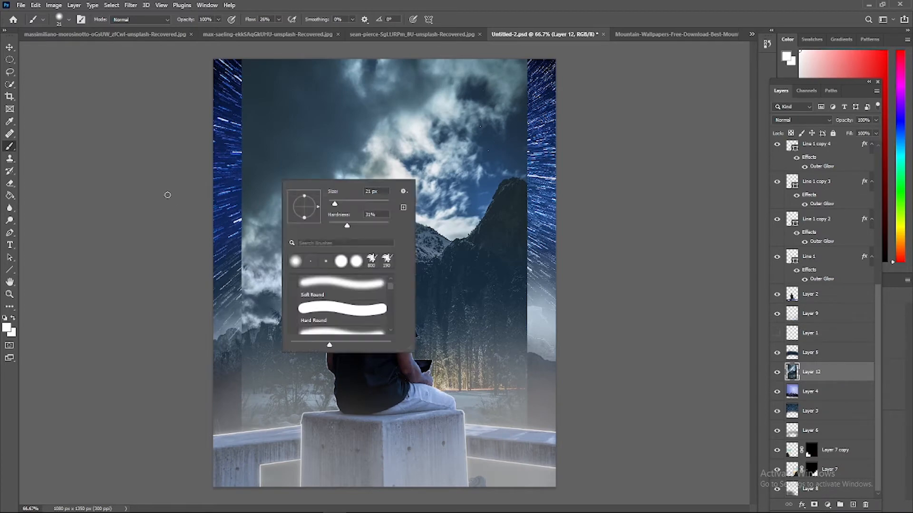
click(10, 183)
right_click(294, 174)
drag(478, 116, 281, 109)
click(240, 19)
drag(240, 32, 195, 31)
mouse_move(524, 129)
mouse_down()
mouse_move(454, 122)
mouse_move(551, 129)
mouse_move(243, 315)
mouse_move(207, 184)
mouse_up()
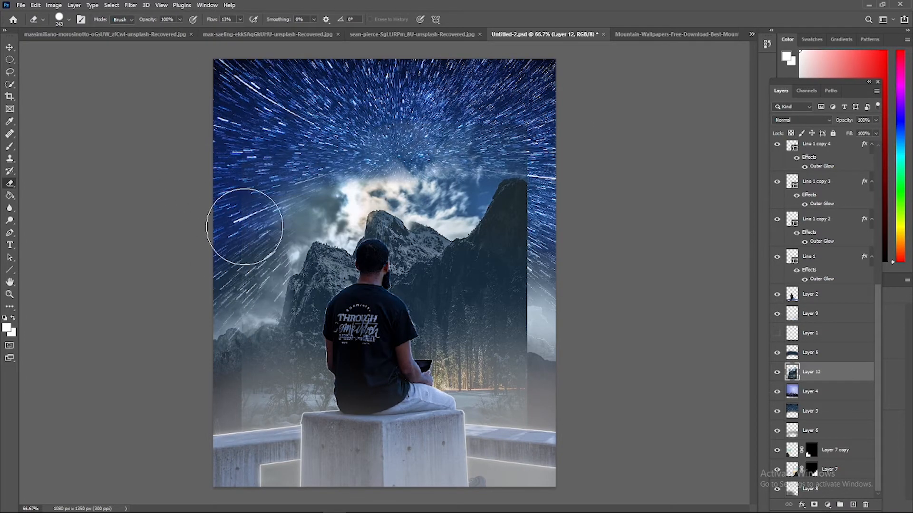
mouse_move(245, 227)
mouse_down()
mouse_move(319, 182)
mouse_move(357, 175)
mouse_up()
Raise the eraser flow to 62% and erase the forest and shore from the lower part of the mountain picture
right_click(244, 337)
click(240, 20)
drag(238, 32, 264, 31)
drag(279, 418, 310, 419)
drag(468, 386, 478, 352)
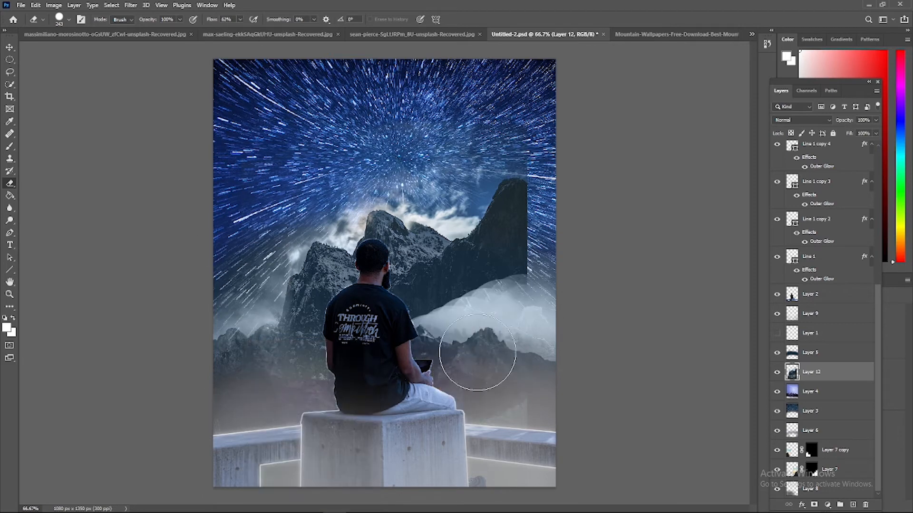
Resize the mountain picture to about 1364 by 2136 px behind the man's right side and keep its blend mode at Normal
key(ctrl+t)
mouse_move(577, 434)
mouse_down()
mouse_move(566, 442)
mouse_move(600, 445)
mouse_move(577, 445)
mouse_up()
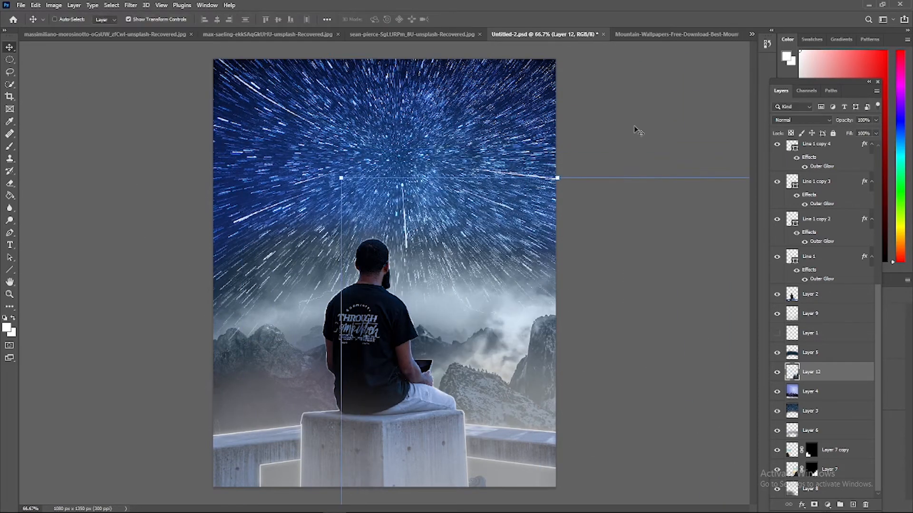
click(802, 120)
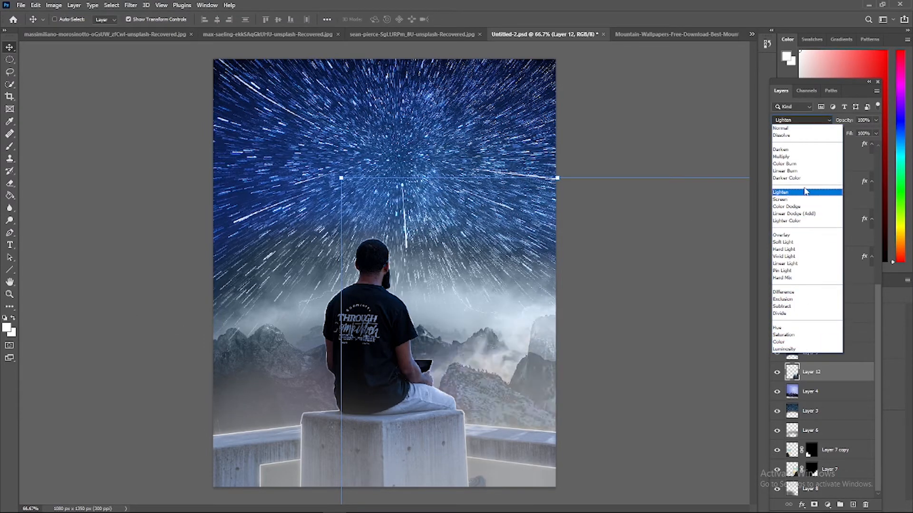
click(781, 128)
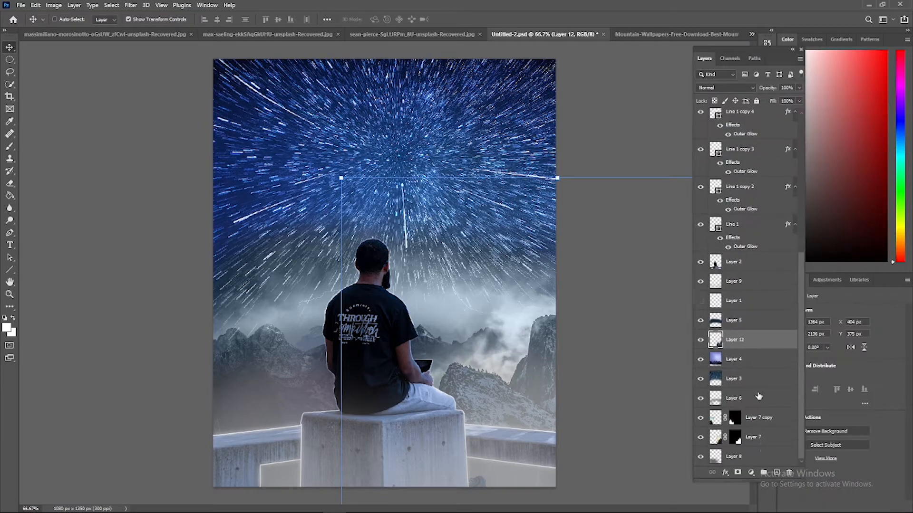
Reveal the large trapezoid Shape 4, try it in Screen blend mode and hide it again
scroll(756, 341, up, 5)
click(741, 119)
click(700, 119)
click(723, 88)
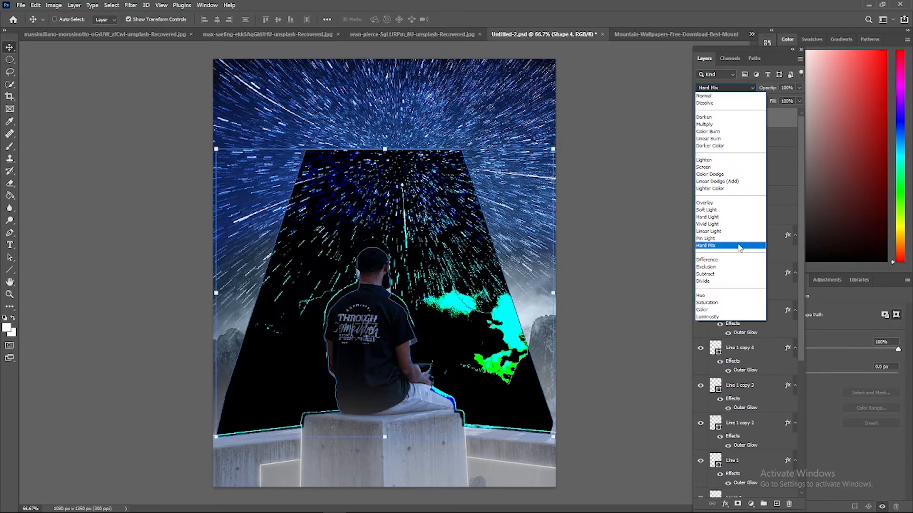
click(733, 167)
click(701, 118)
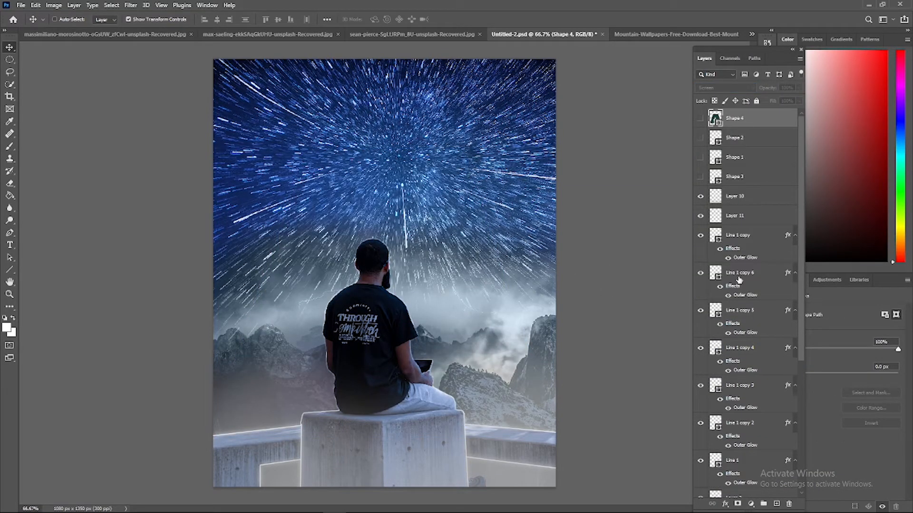
Open the smoke image 19.png from the Overlays folder of Smoke Effect Photoshop Overlays
click(21, 5)
click(28, 22)
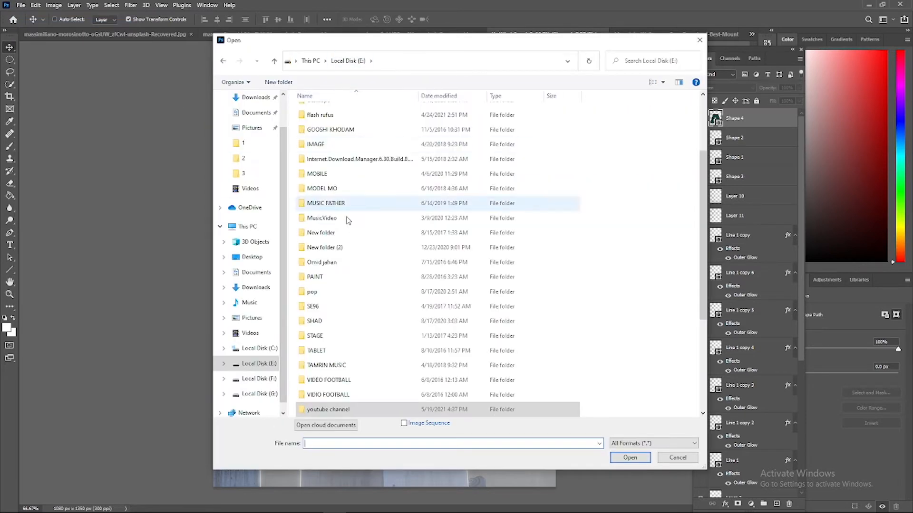
scroll(349, 220, up, 3)
double_click(349, 142)
double_click(363, 361)
scroll(499, 200, down, 7)
scroll(503, 199, up, 7)
double_click(399, 291)
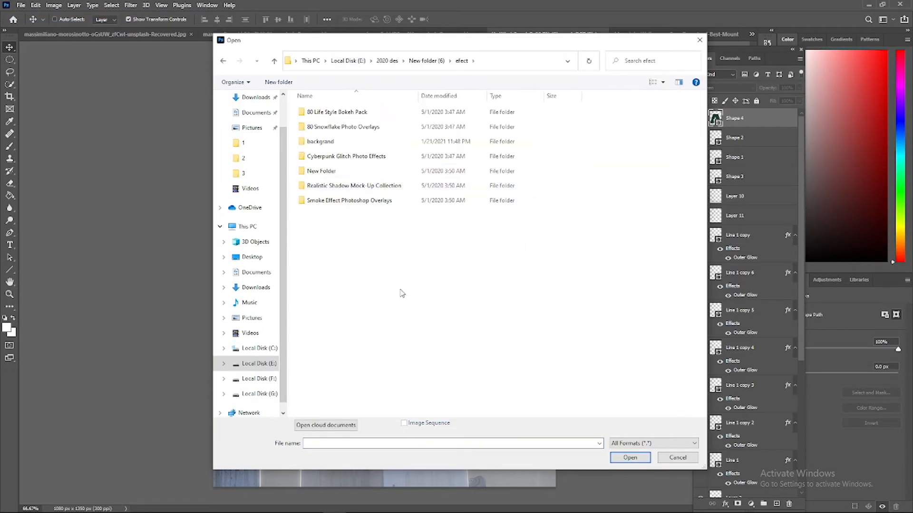
double_click(350, 200)
double_click(323, 112)
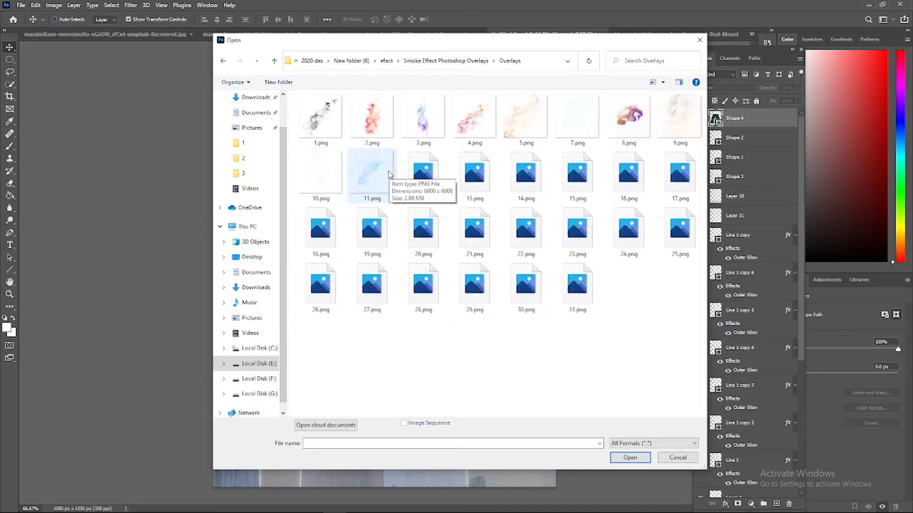
double_click(378, 235)
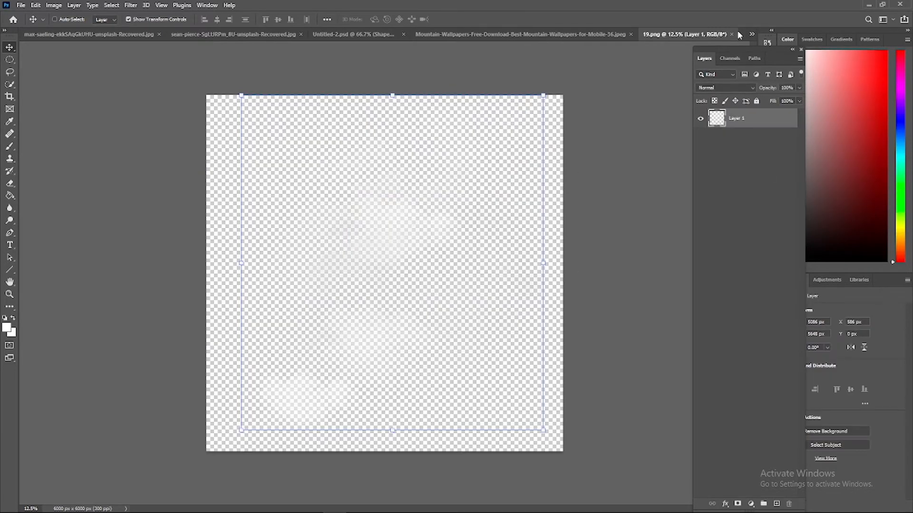
Paste the smoke overlay into Untitled-2.psd as the topmost layer
click(751, 34)
click(685, 66)
key(ctrl+v)
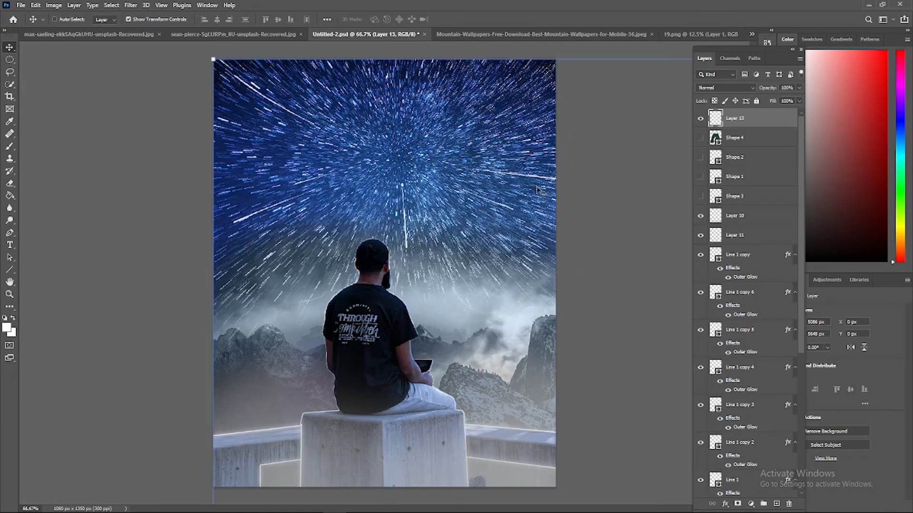
Scale the smoke overlay down to about 20% and place it over the sky and the seated man
key(ctrl+minus)
key(ctrl+minus)
key(ctrl+minus)
key(ctrl+minus)
drag(543, 220, 543, 324)
drag(572, 368, 432, 201)
drag(557, 157, 426, 301)
drag(363, 361, 416, 245)
key(ctrl+plus)
key(ctrl+plus)
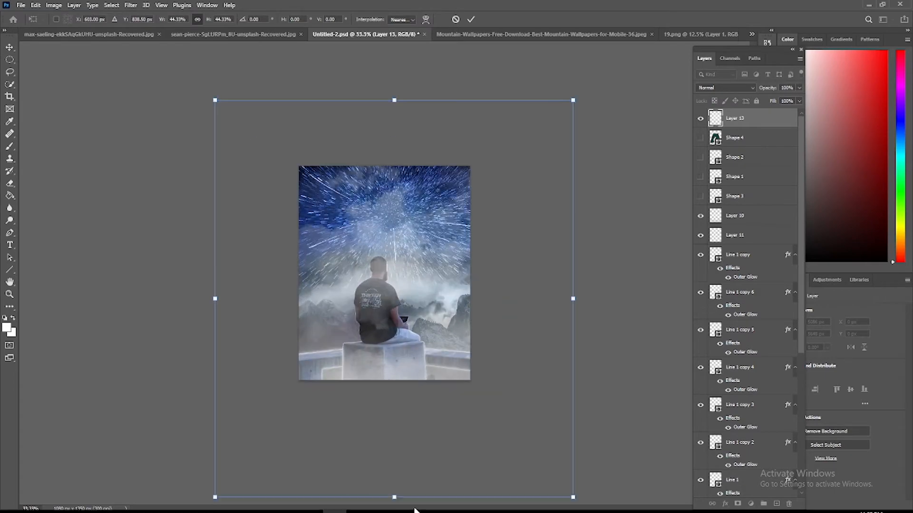
drag(395, 100, 394, 241)
drag(399, 370, 399, 268)
drag(394, 138, 394, 152)
key(ctrl+plus)
key(ctrl+plus)
drag(623, 273, 504, 273)
drag(447, 274, 497, 243)
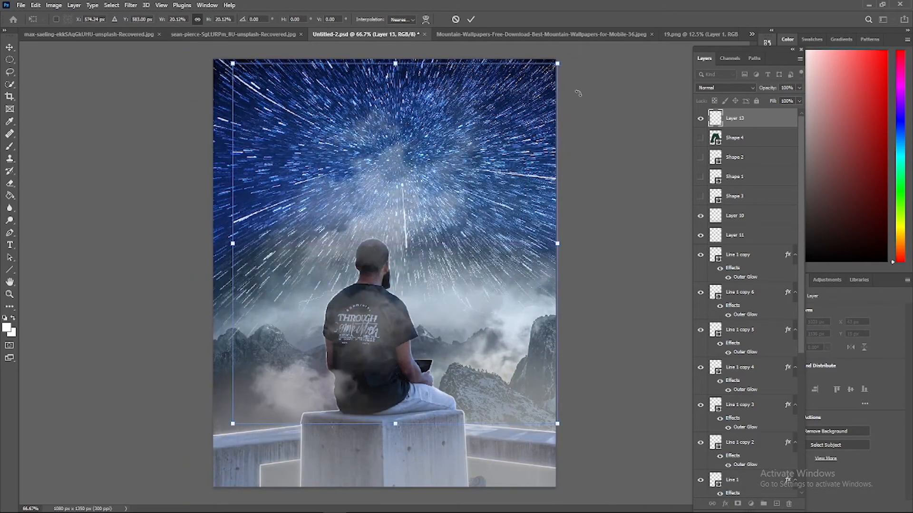
Rotate the smoke overlay clockwise and move it down over the man's lower body, the block and the walls
drag(572, 67, 646, 244)
drag(456, 238, 475, 403)
key(Return)
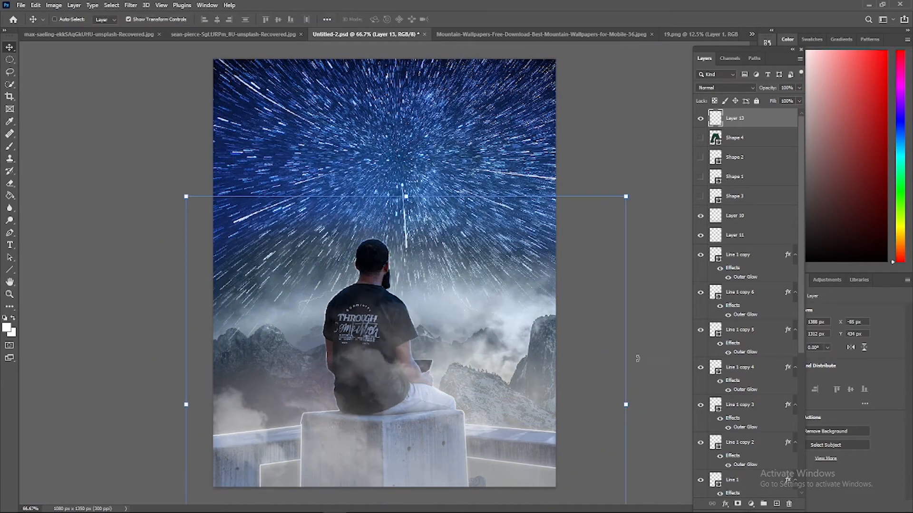
Paint soft white fog across the lower part of the smoke layer with a 480 px brush
click(10, 150)
right_click(296, 365)
mouse_move(271, 442)
mouse_down()
mouse_move(497, 445)
mouse_move(544, 487)
mouse_up()
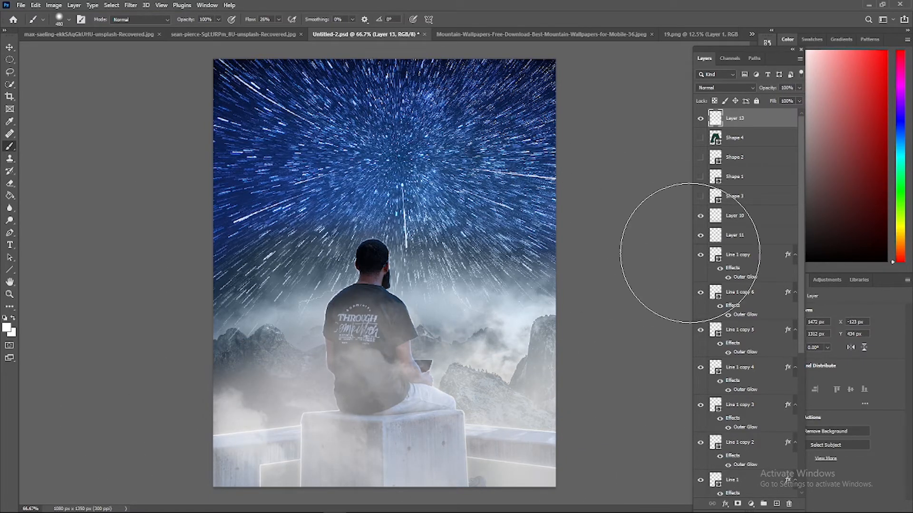
Set the smoke layer to Screen blend mode with 76% opacity and 92% fill
click(725, 88)
click(713, 168)
click(799, 88)
mouse_move(809, 98)
mouse_down()
mouse_move(780, 110)
mouse_move(795, 110)
mouse_up()
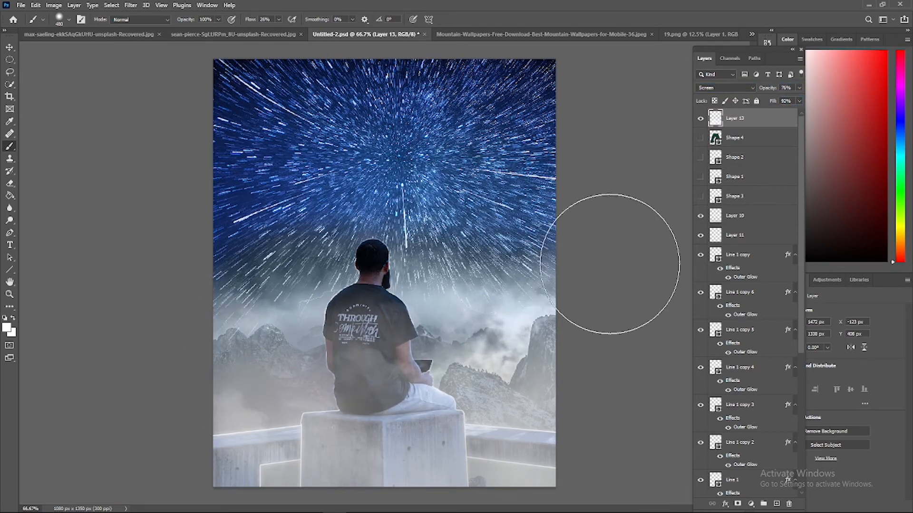
Draw a rectangle of about 1100 by 1379 px covering the whole canvas above the smoke layer
right_click(9, 270)
click(53, 270)
drag(559, 55, 210, 492)
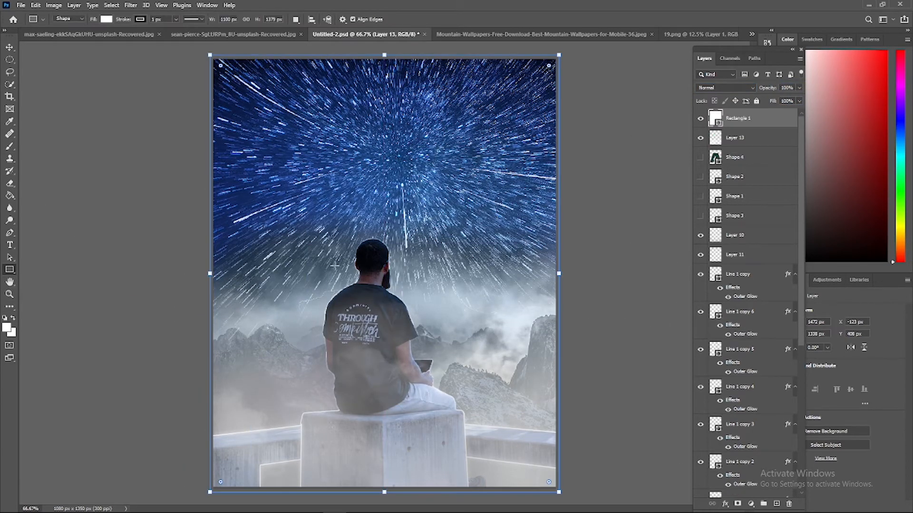
Fill the canvas-wide rectangle with a bright sky blue and preview blend modes for it, including Screen and Color Dodge
click(812, 379)
click(790, 402)
click(899, 370)
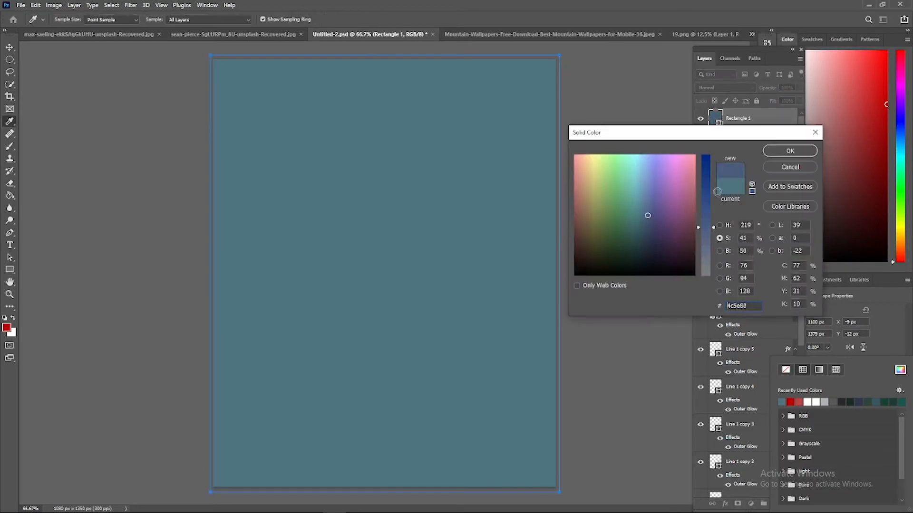
click(640, 157)
click(790, 151)
click(725, 87)
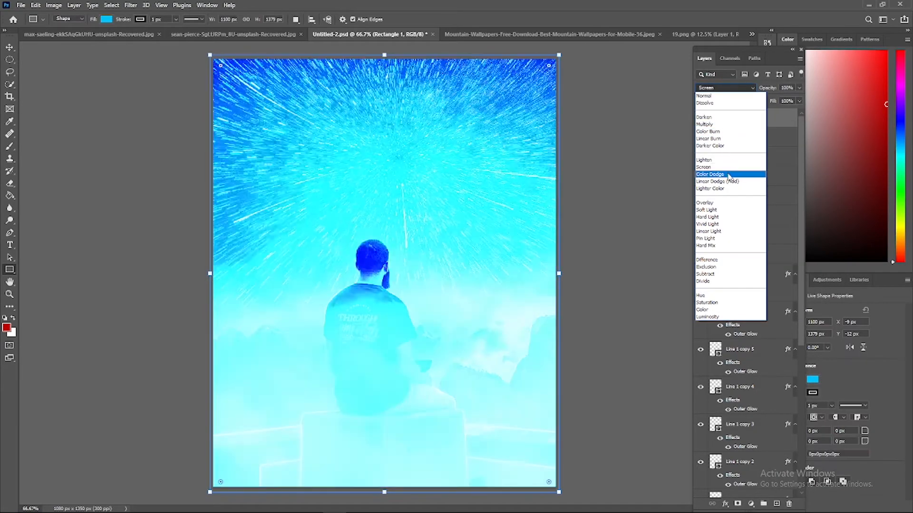
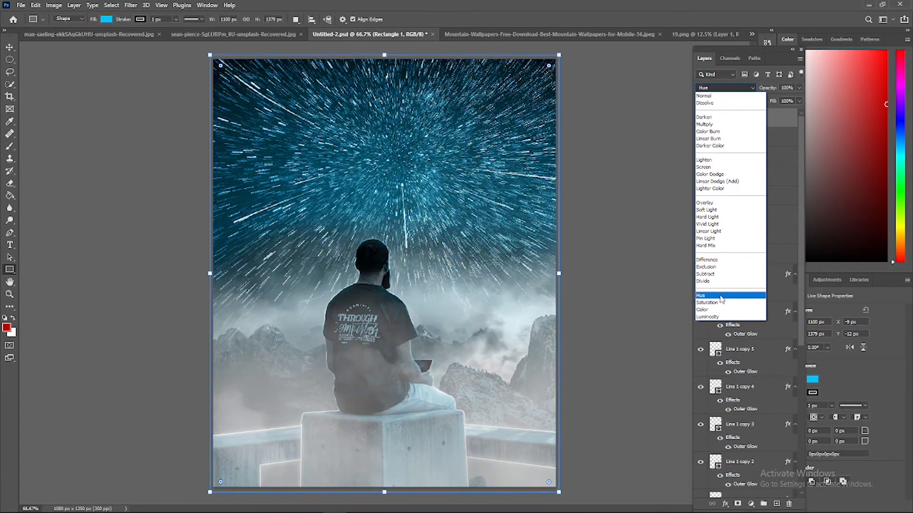
Set the canvas-wide rectangle to Hue blend mode and recolour its fill to a dark muted teal
click(716, 296)
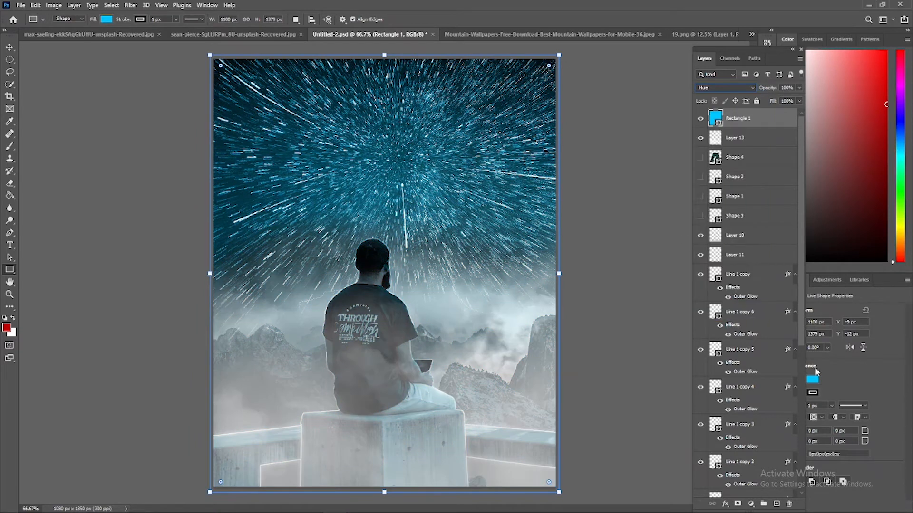
click(812, 379)
click(807, 402)
click(886, 403)
click(900, 402)
click(900, 370)
drag(642, 233, 637, 245)
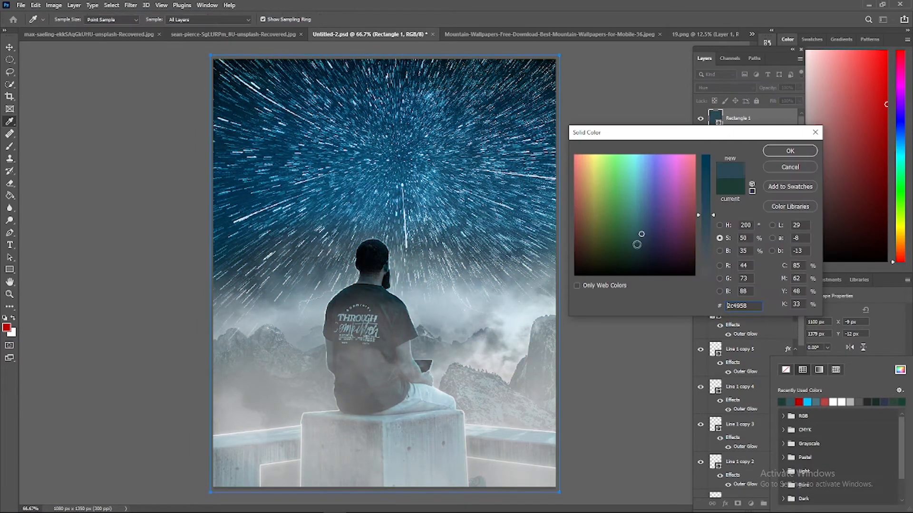
drag(706, 204, 705, 276)
click(584, 222)
drag(709, 211, 709, 227)
click(629, 235)
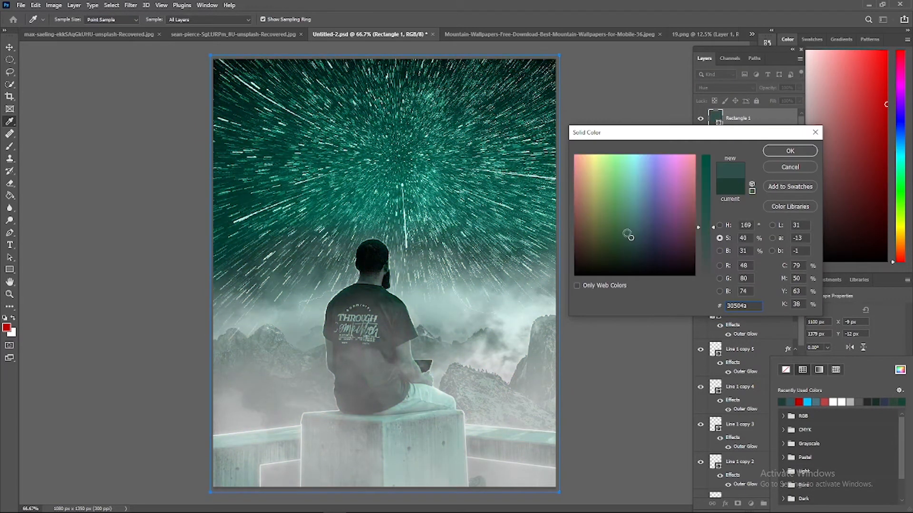
click(791, 153)
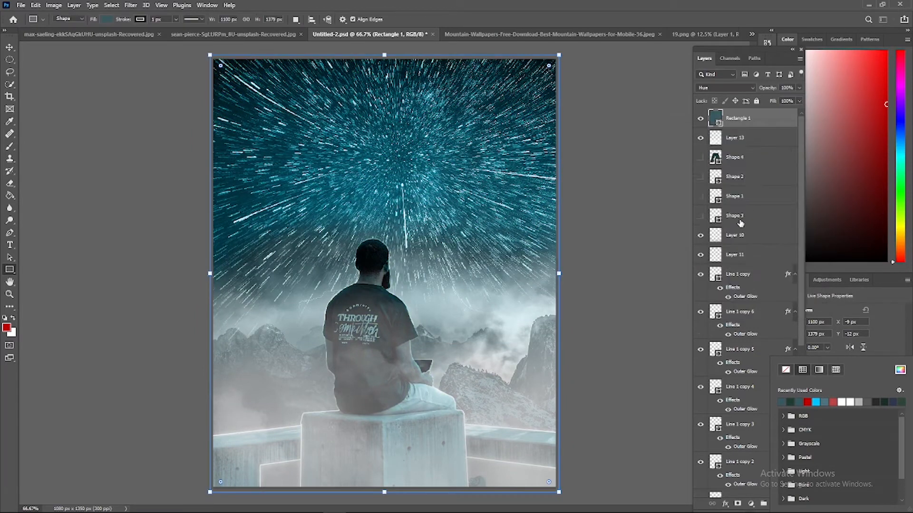
Paint a soft red patch over the mountains beside the man on a new layer above Layer 12, and compare it without the rectangle
scroll(734, 256, down, 5)
click(699, 413)
click(699, 412)
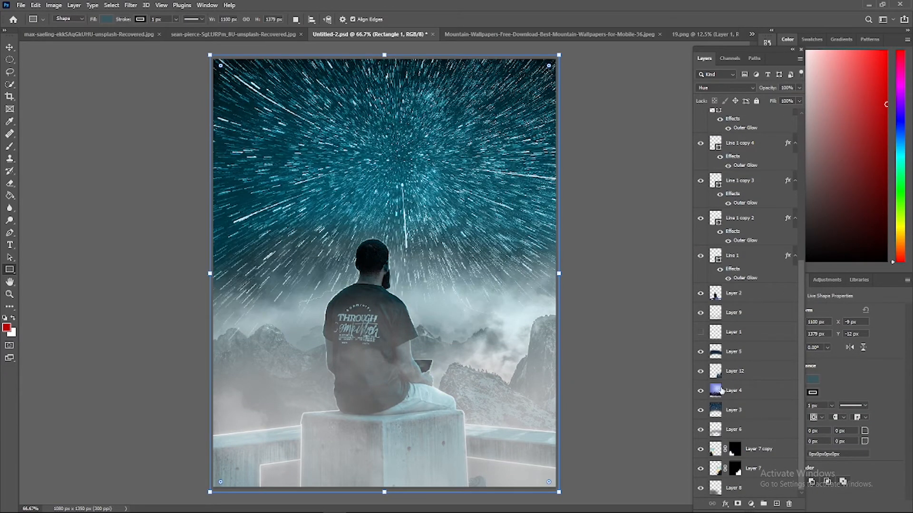
click(698, 372)
click(698, 373)
ctrl+click(574, 348)
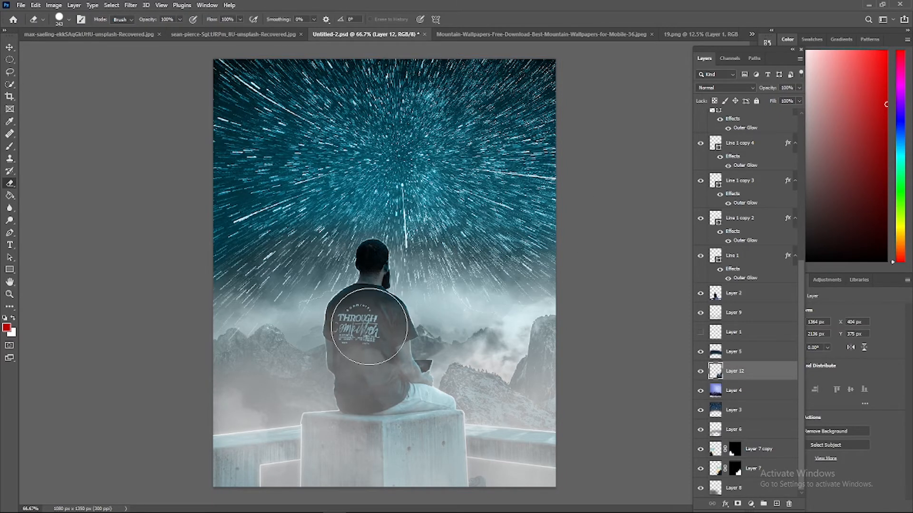
key(b)
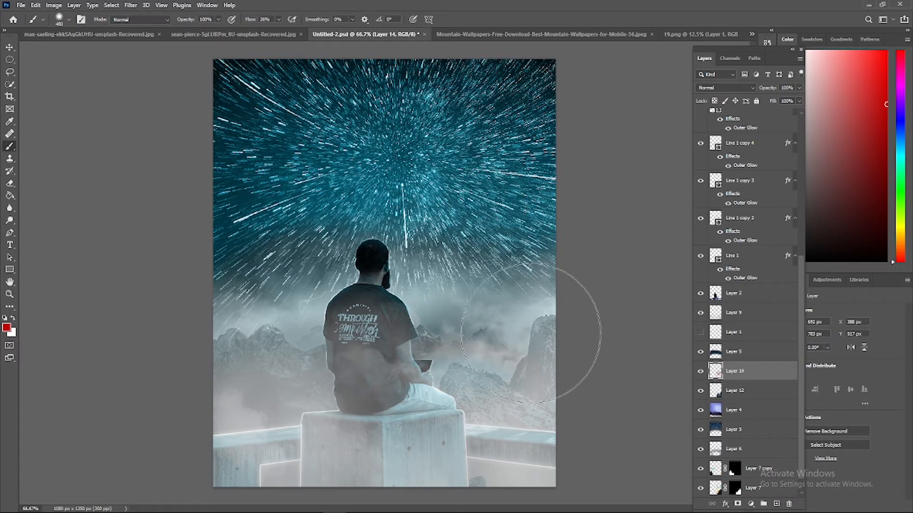
scroll(736, 355, up, 5)
click(701, 124)
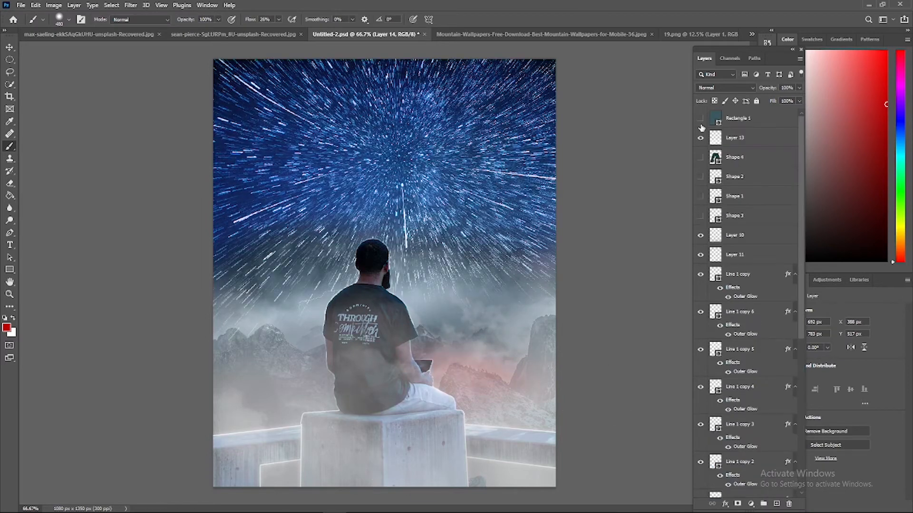
click(701, 119)
Add a Brightness/Contrast adjustment layer above Layer 14 and adjust its sliders to darken the background
click(750, 504)
click(782, 368)
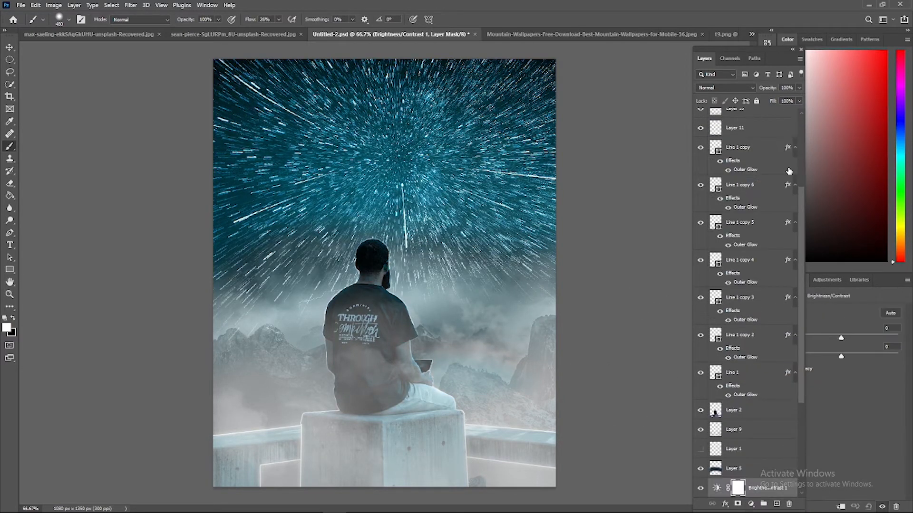
drag(840, 338, 879, 357)
click(685, 504)
click(703, 347)
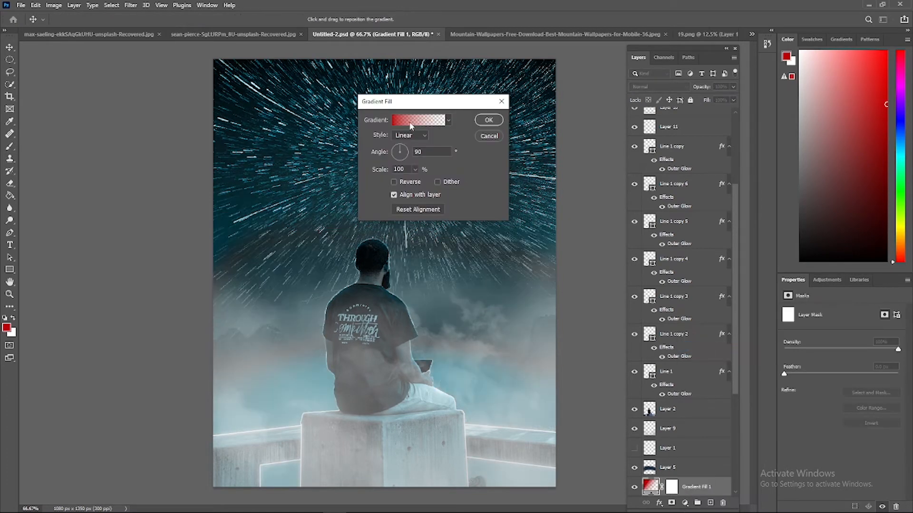
click(412, 122)
click(631, 319)
drag(604, 252, 571, 280)
key(Escape)
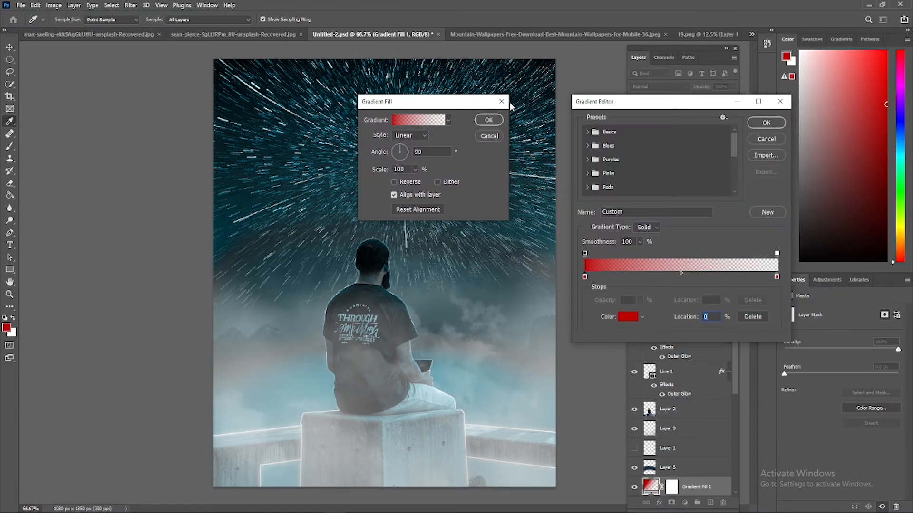
click(766, 139)
click(488, 136)
Add a Vibrance adjustment layer with vibrance +91 and saturation -22, and feather its mask by 44.4 px
click(685, 504)
click(704, 418)
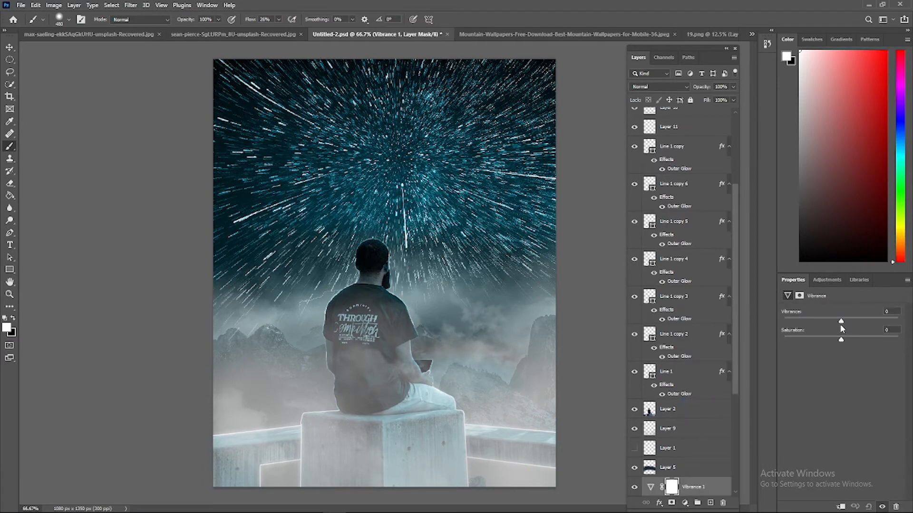
drag(841, 322, 879, 322)
drag(787, 341, 829, 339)
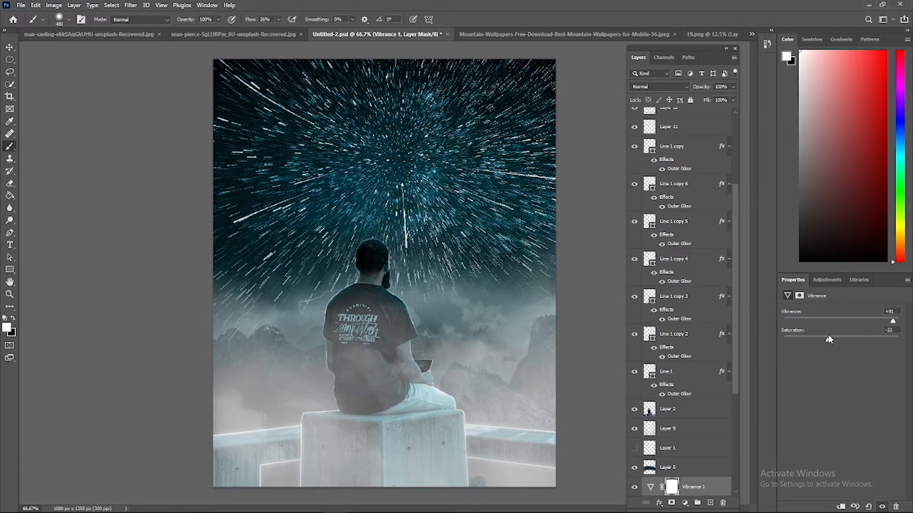
click(799, 295)
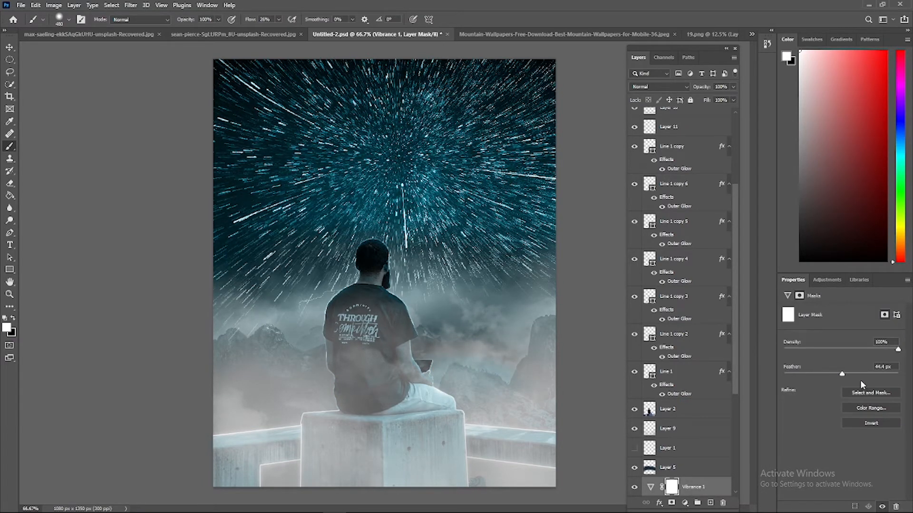
Add a Hue/Saturation adjustment layer with hue +7, saturation +54 and lightness -6
click(685, 503)
click(698, 409)
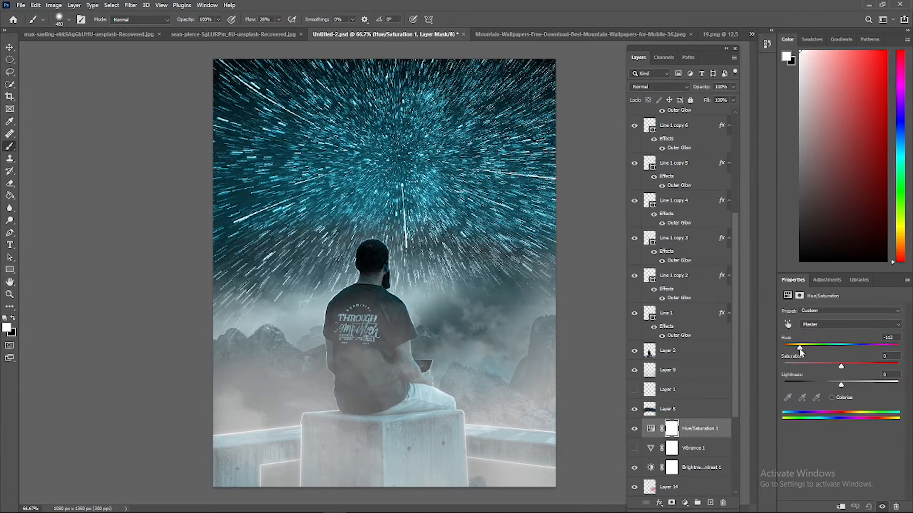
drag(840, 366, 895, 363)
mouse_move(832, 384)
mouse_down()
mouse_move(828, 395)
mouse_move(837, 393)
mouse_up()
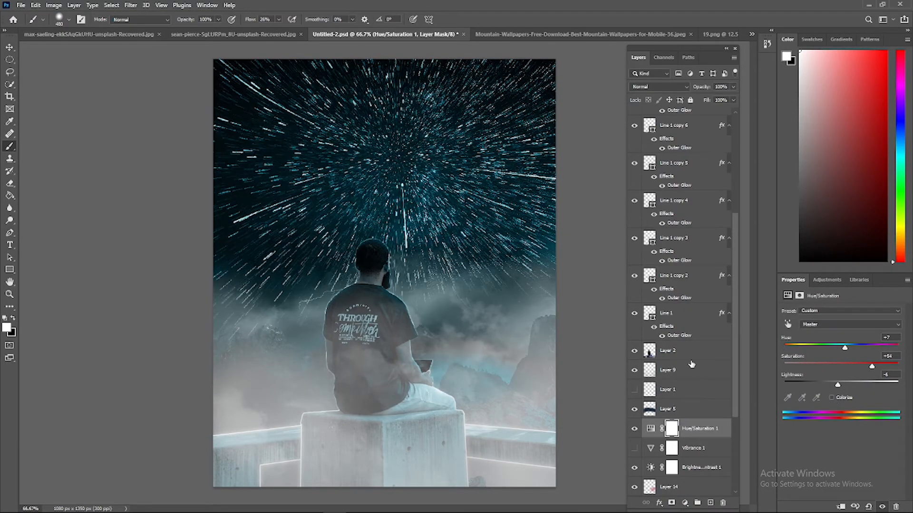
Try Color Lookup and Invert adjustment layers above the Hue/Saturation adjustment, and hide both
click(685, 503)
click(711, 450)
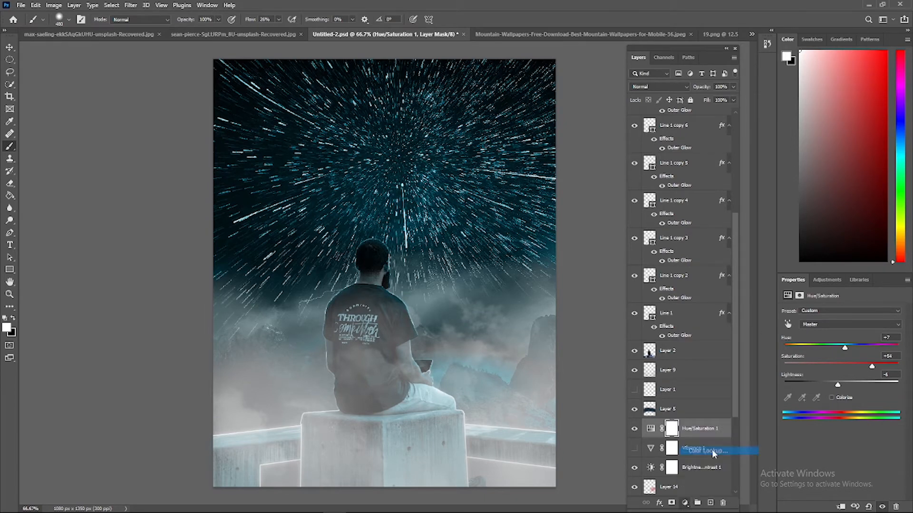
click(799, 295)
click(659, 503)
click(685, 503)
click(695, 462)
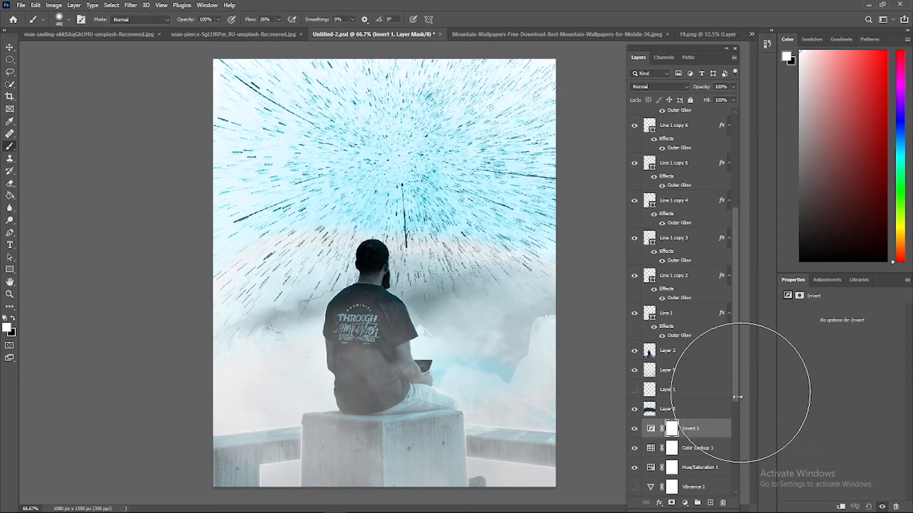
click(635, 428)
click(634, 448)
click(634, 448)
click(634, 448)
click(685, 503)
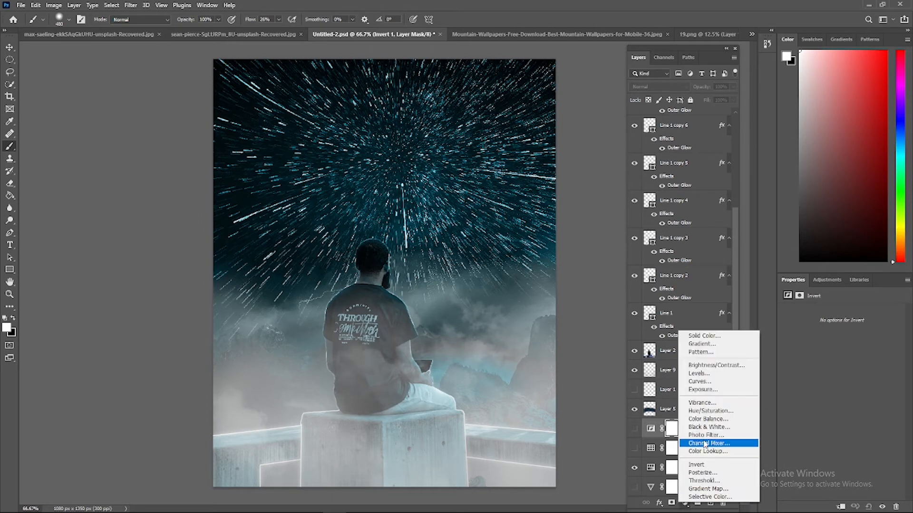
click(699, 386)
mouse_move(835, 397)
mouse_down()
mouse_move(843, 401)
mouse_move(829, 387)
mouse_move(835, 400)
mouse_up()
click(865, 370)
drag(872, 365, 872, 380)
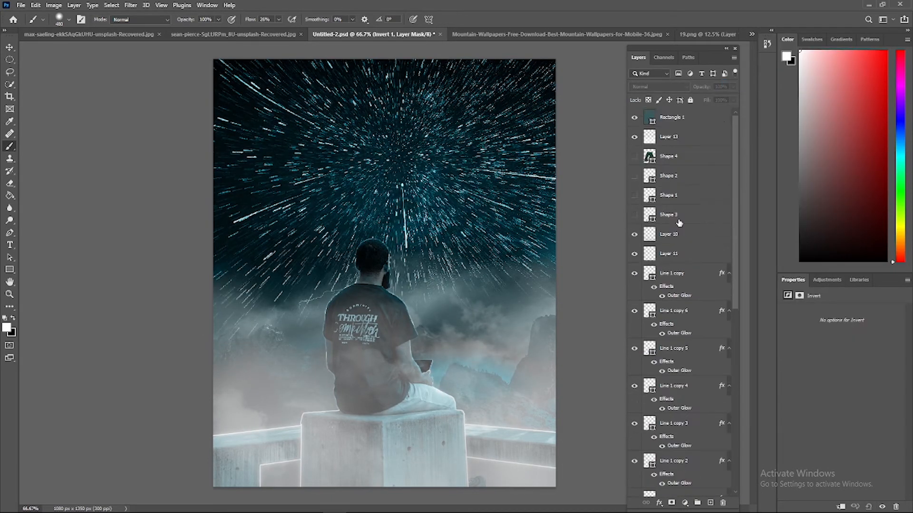
Examine the rectangle's fill effect, hide Layer 13, and compare the image with and without Layer 10
drag(733, 87, 724, 101)
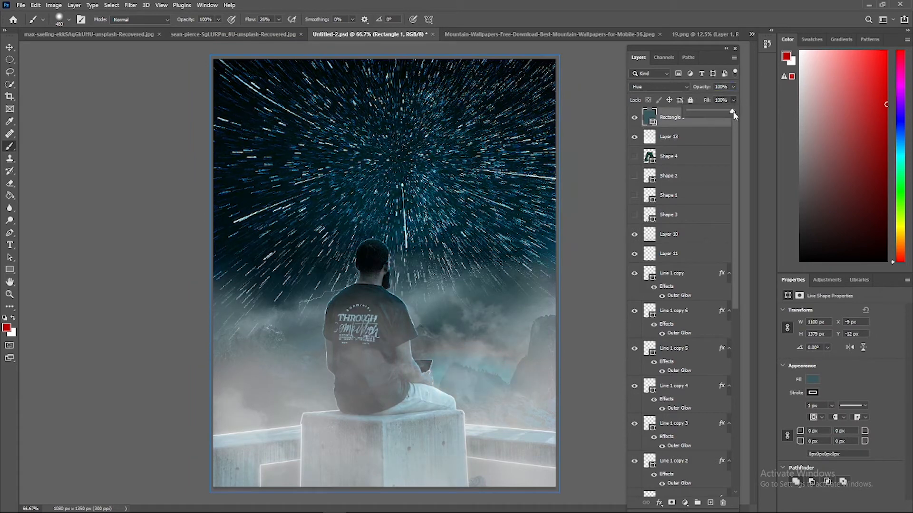
click(635, 138)
click(634, 238)
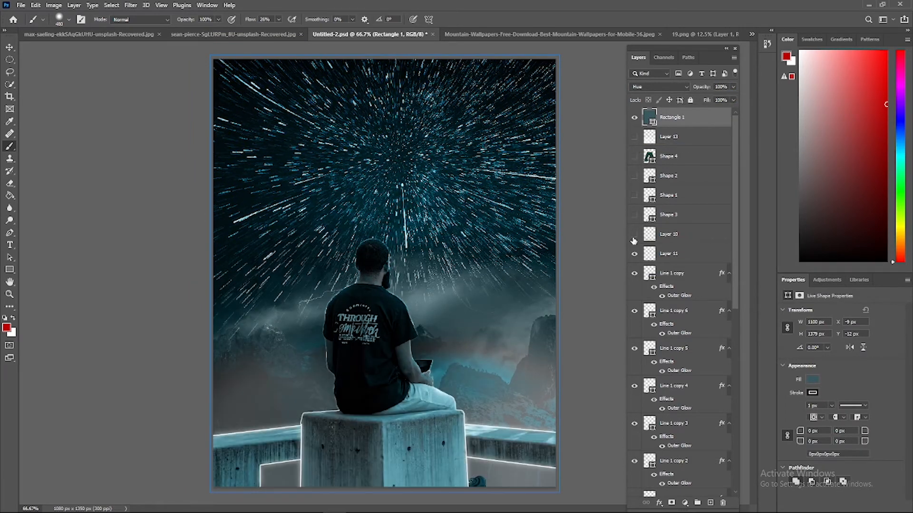
click(634, 235)
scroll(690, 323, down, 8)
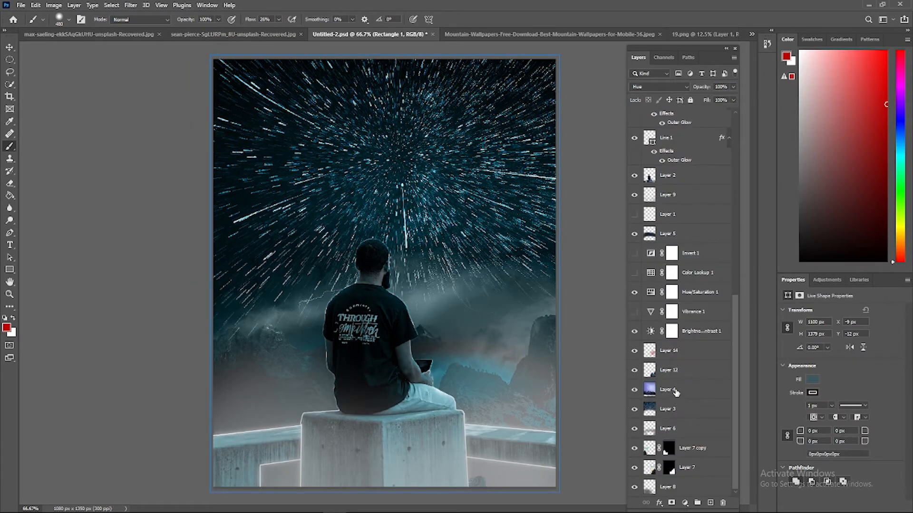
Create a new layer, place it between Layer 12 and Layer 4, and paint soft red across the misty mountains with the 480 px brush
click(674, 373)
key(ctrl+alt+shift+n)
drag(524, 337, 441, 365)
key(ctrl+z)
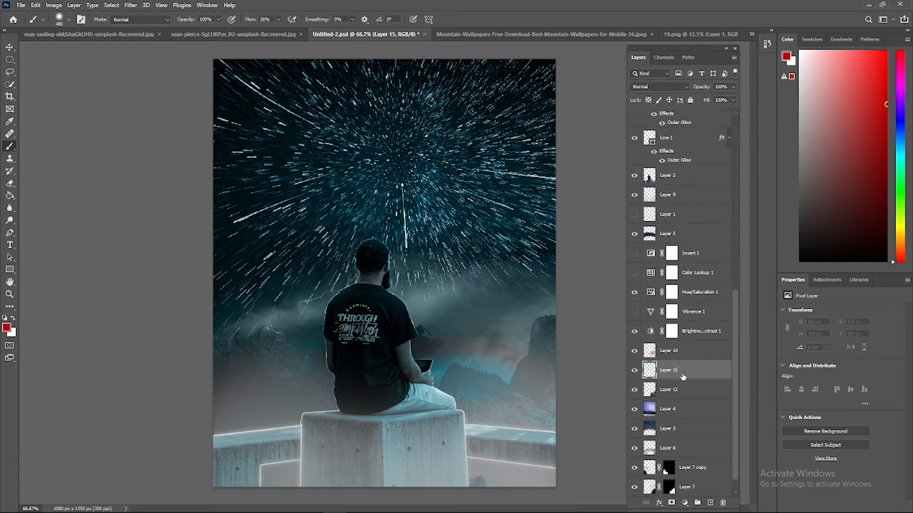
drag(682, 377, 683, 400)
drag(520, 336, 468, 302)
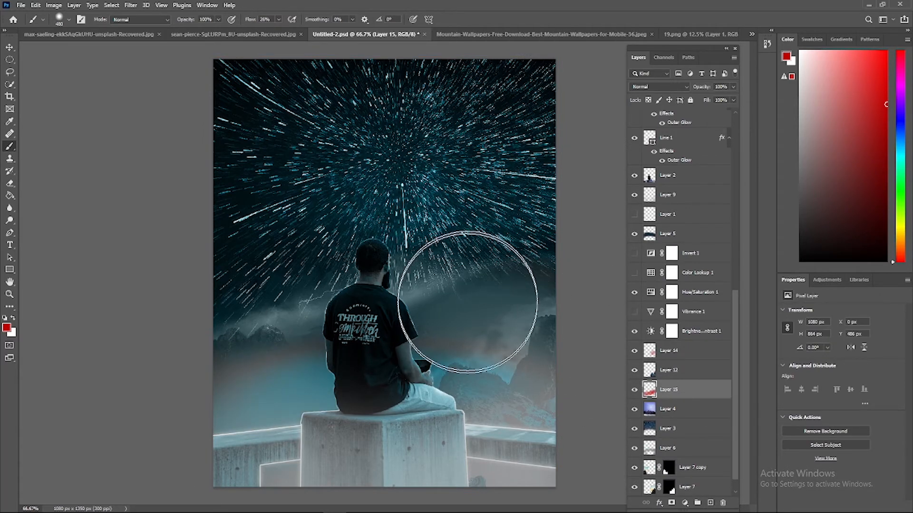
Preview blend modes including Hard Mix and Exclusion for the red-painted Layer 15, and set it to Color
click(659, 86)
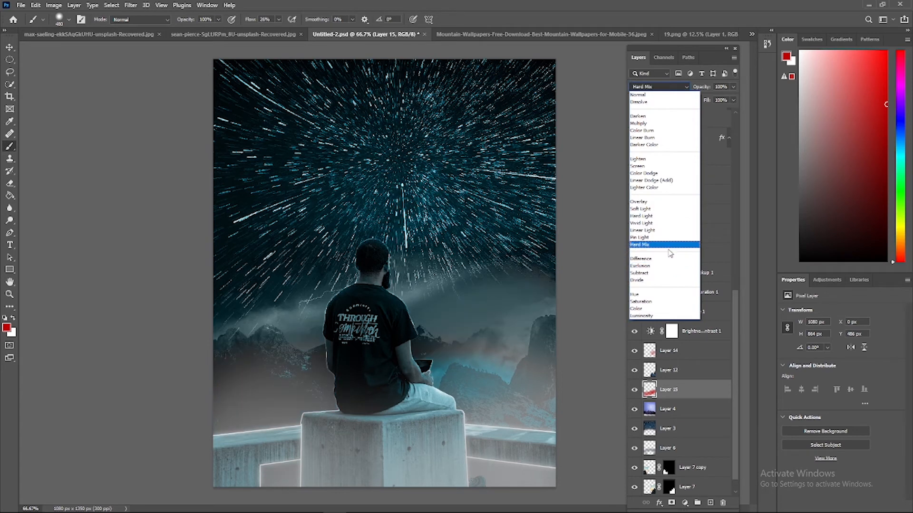
click(668, 266)
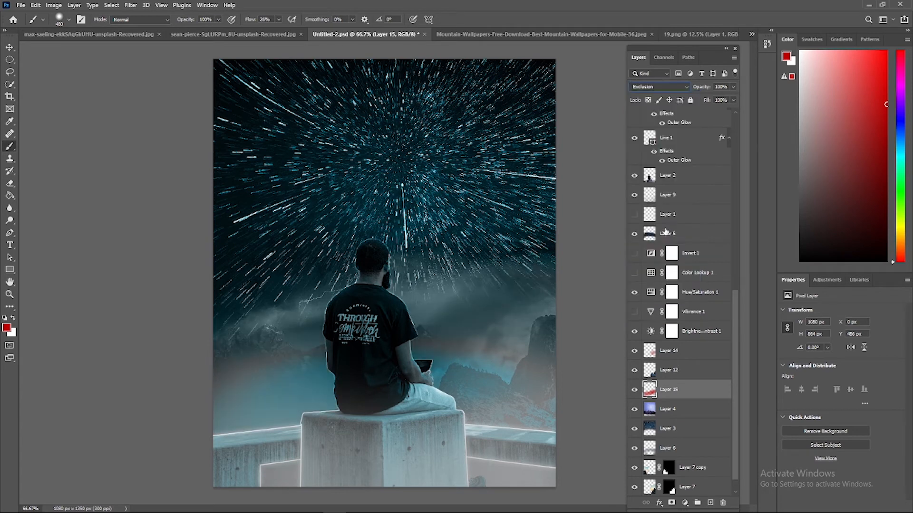
click(686, 89)
click(647, 300)
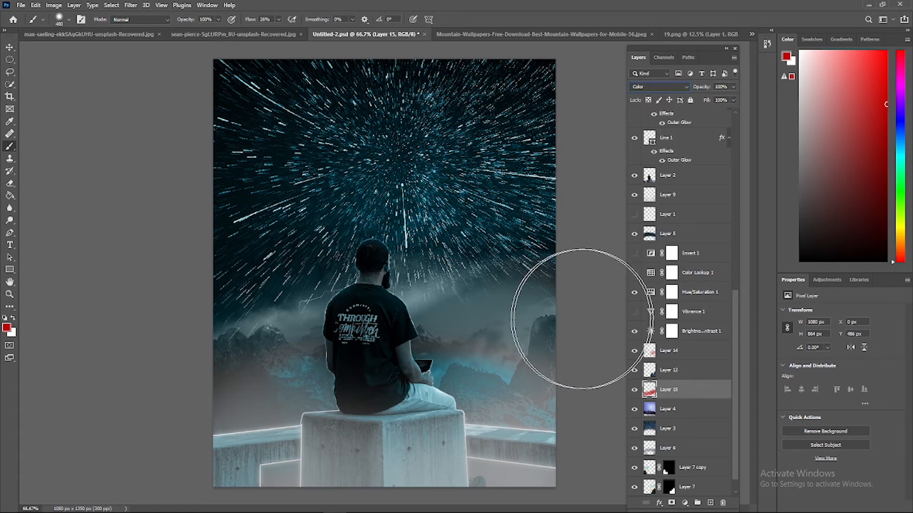
Show the fog on Layer 13 again and reduce its fill to 26%
scroll(675, 214, up, 10)
click(635, 137)
drag(729, 113, 699, 112)
scroll(686, 379, down, 10)
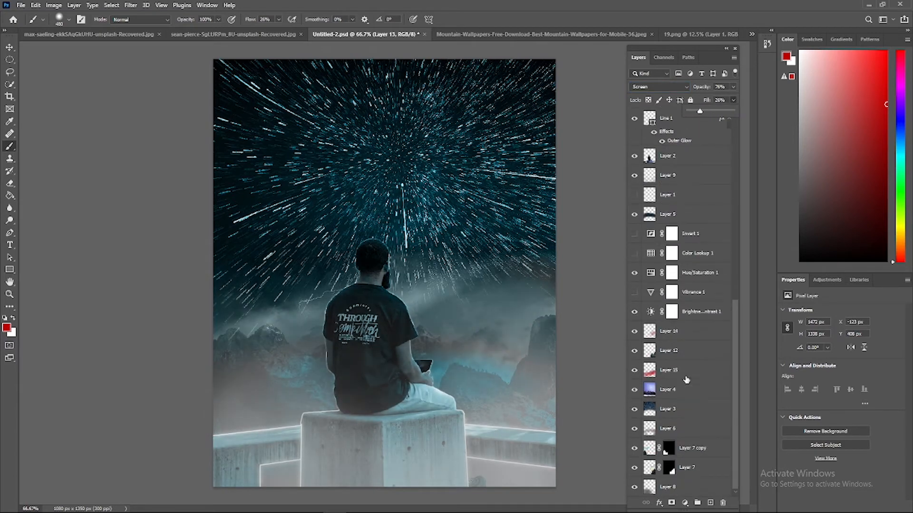
Delete the Invert, Color Lookup, Hue/Saturation, Vibrance and Brightness/Contrast adjustment layers
scroll(684, 333, up, 10)
click(670, 116)
scroll(676, 329, down, 8)
click(676, 330)
shift+click(717, 400)
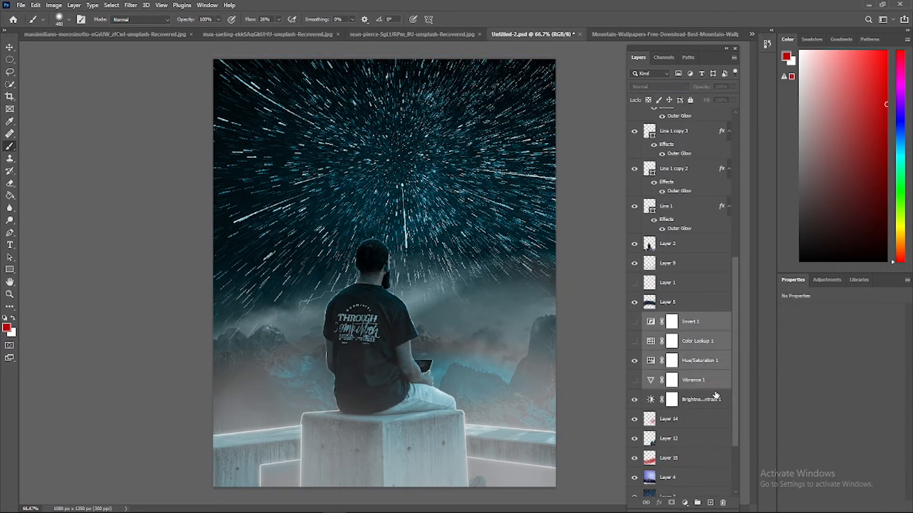
scroll(717, 400, down, 4)
right_click(717, 292)
click(755, 172)
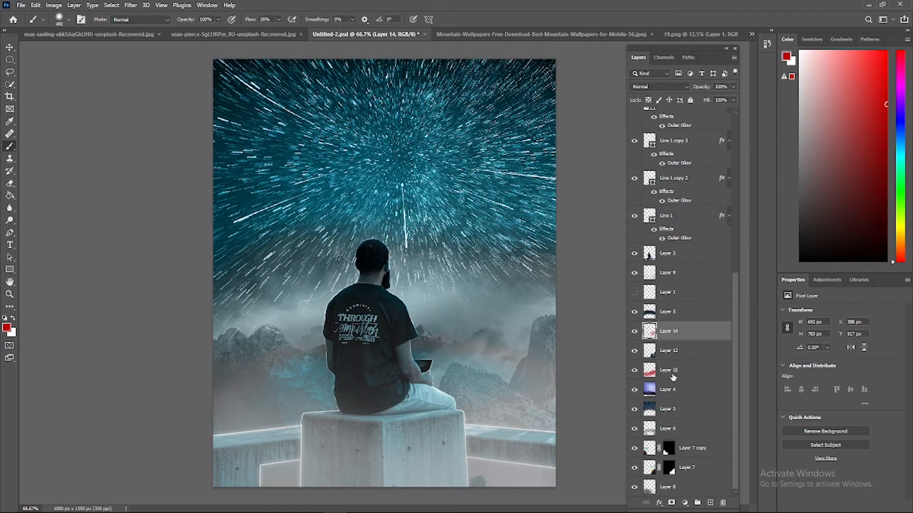
Add a gradient fill layer above the rectangle and set the gradient's starting colour stop to black
scroll(694, 333, up, 10)
key(Escape)
click(684, 503)
click(696, 347)
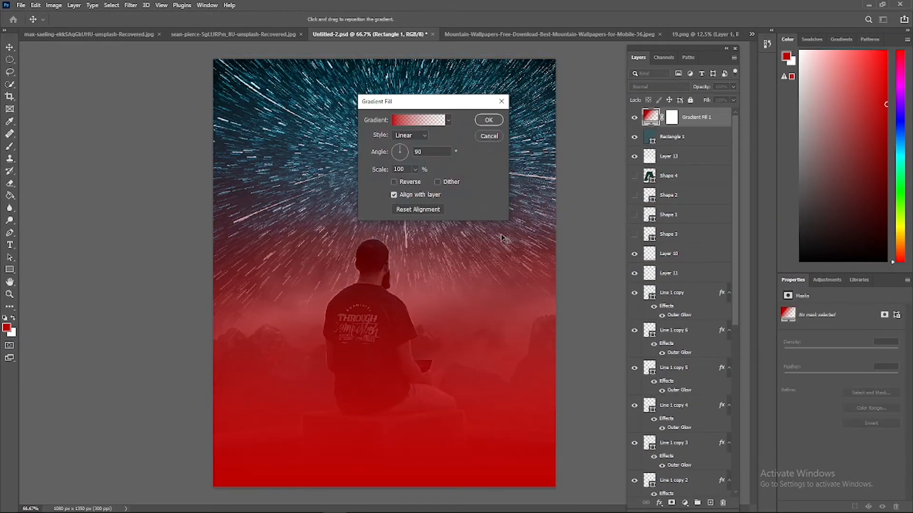
click(448, 120)
click(415, 121)
click(415, 121)
click(584, 277)
click(634, 321)
click(577, 275)
click(779, 155)
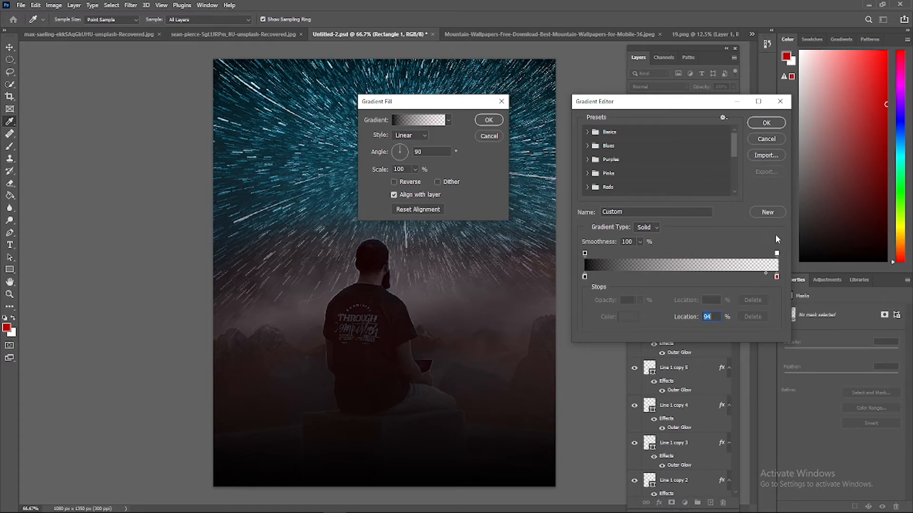
Recolour the gradient's red end stop and accept the edited gradient
click(776, 276)
click(629, 317)
click(531, 183)
click(789, 151)
click(766, 123)
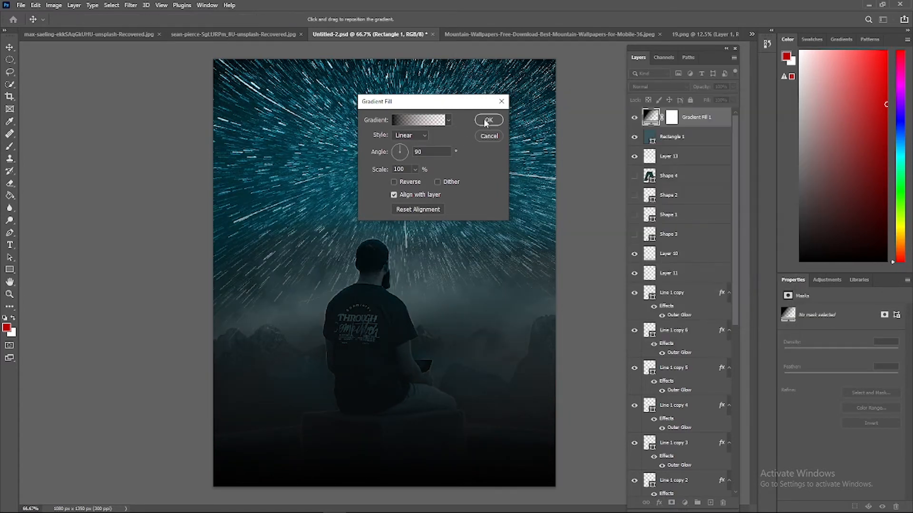
Preview other gradient styles, set the style back to Linear, and apply the gradient fill
click(417, 138)
click(414, 153)
click(416, 138)
click(415, 161)
click(415, 138)
click(415, 146)
click(484, 122)
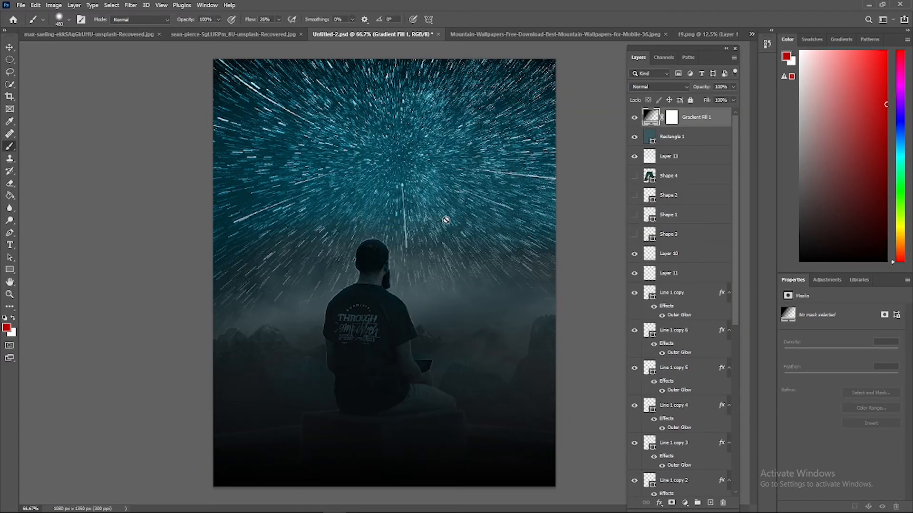
Preview other blend modes on the gradient fill, return it to Normal, lower its opacity and hide the layer
click(676, 87)
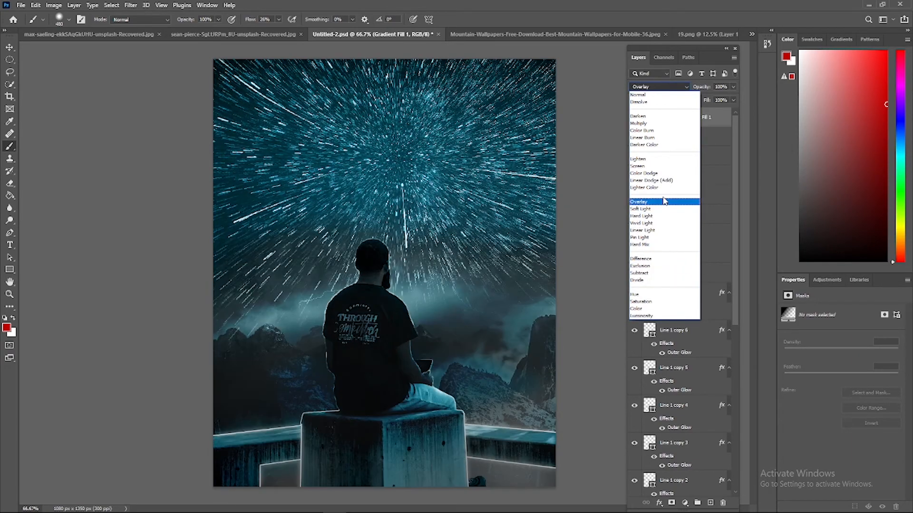
click(637, 95)
click(733, 86)
drag(734, 97, 690, 99)
click(634, 117)
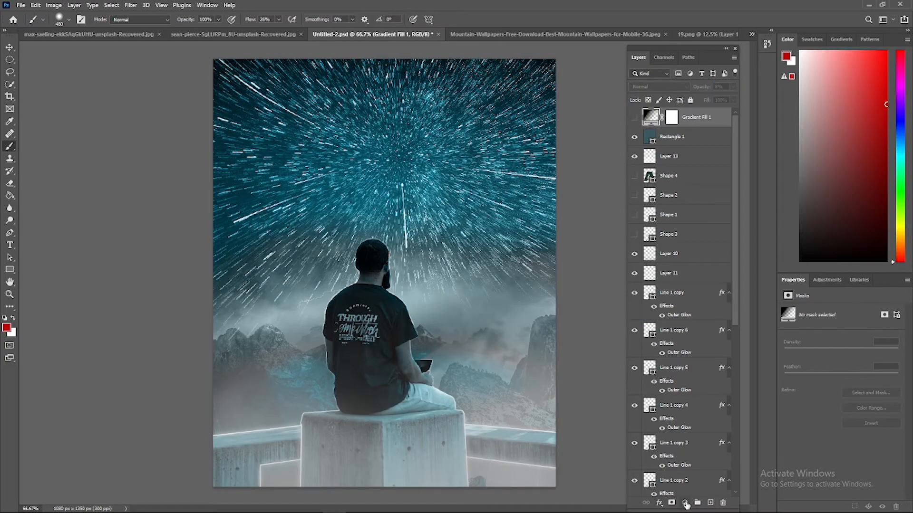
Add a Brightness/Contrast adjustment layer above the gradient fill with brightness about -22 and contrast 100
click(685, 503)
click(683, 353)
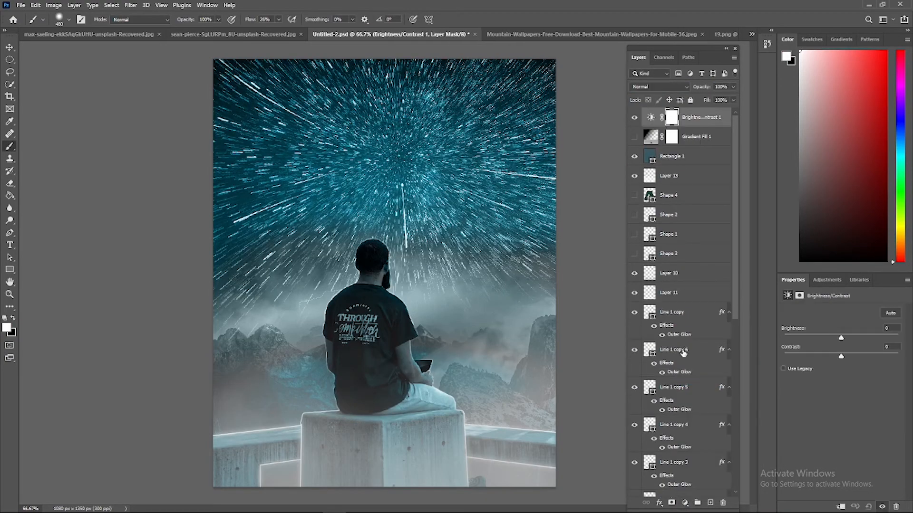
mouse_move(841, 338)
mouse_down()
mouse_move(856, 338)
mouse_move(828, 338)
mouse_up()
drag(841, 357, 898, 357)
mouse_move(829, 338)
mouse_down()
mouse_move(867, 338)
mouse_move(829, 338)
mouse_up()
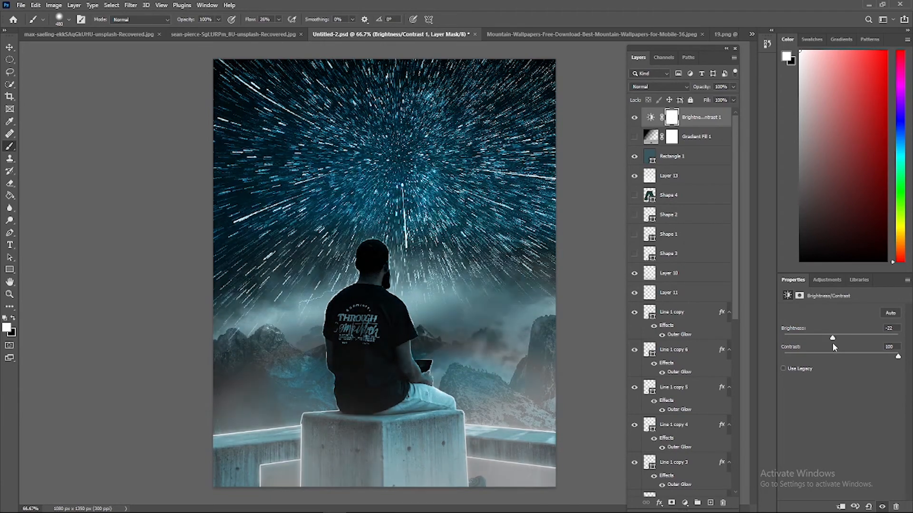
Add a Levels adjustment layer and darken the midtones slightly
click(685, 503)
click(684, 360)
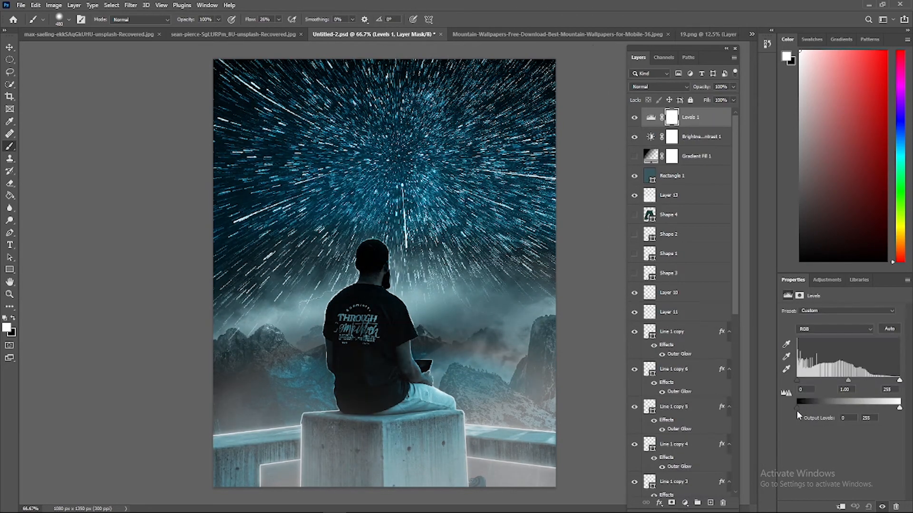
drag(848, 380, 849, 381)
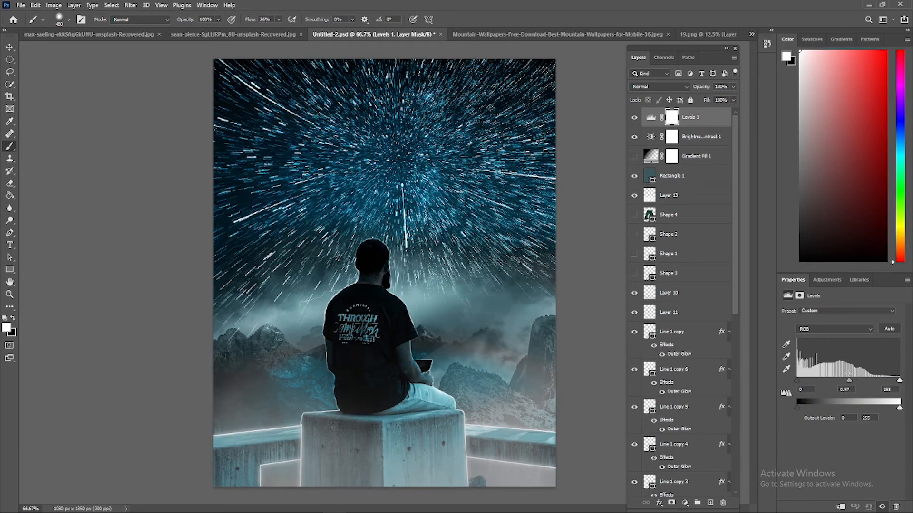
Add a Curves adjustment layer and lift the RGB curve, raising input 98 to 128 and input 16 to 39
click(685, 503)
click(684, 371)
drag(824, 409, 824, 399)
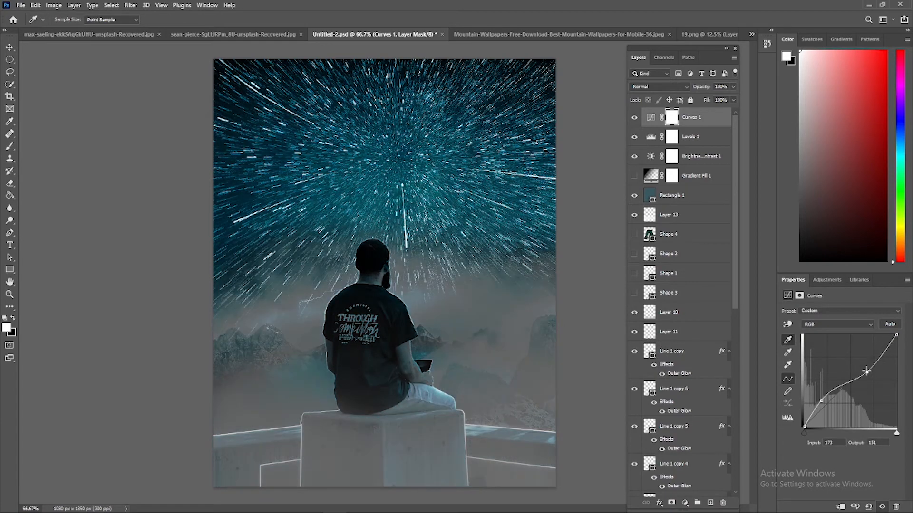
drag(867, 371, 853, 354)
drag(828, 394, 894, 336)
drag(852, 354, 839, 381)
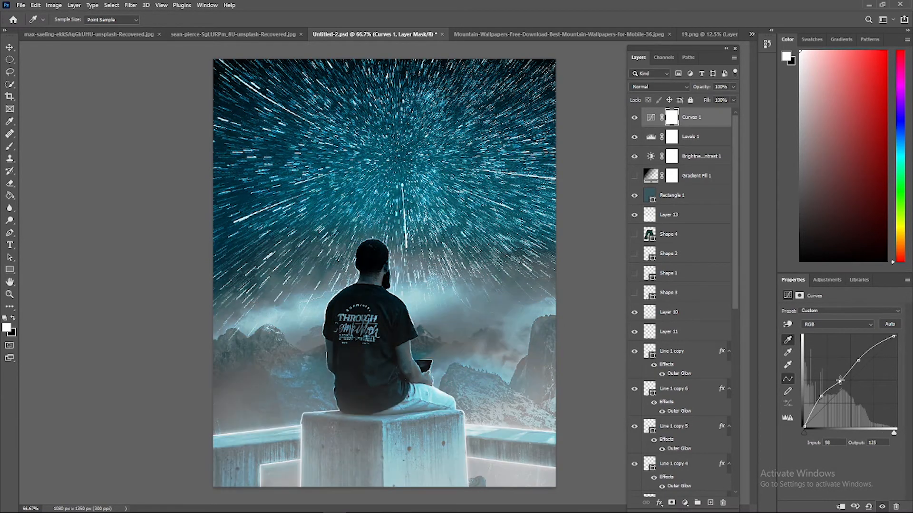
drag(811, 421, 811, 412)
Preview other blend modes on the Curves layer and set it back to Normal
click(658, 87)
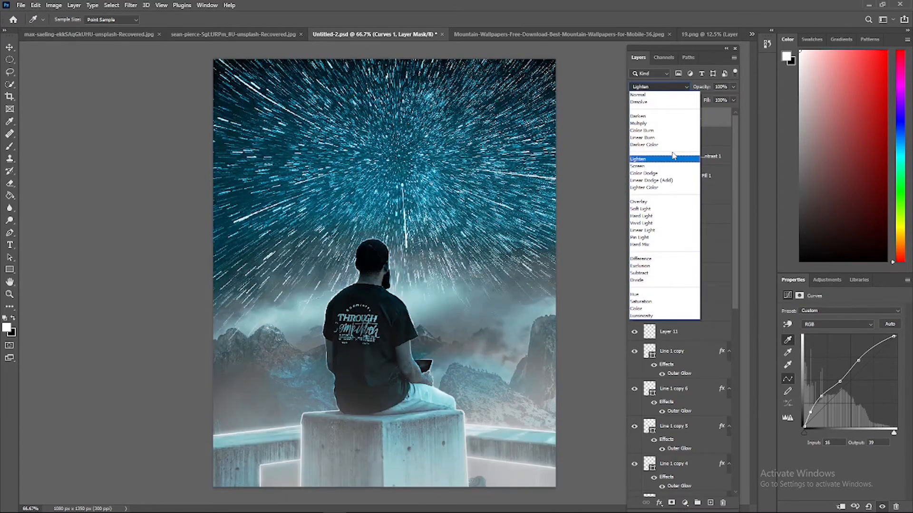
click(661, 139)
click(659, 87)
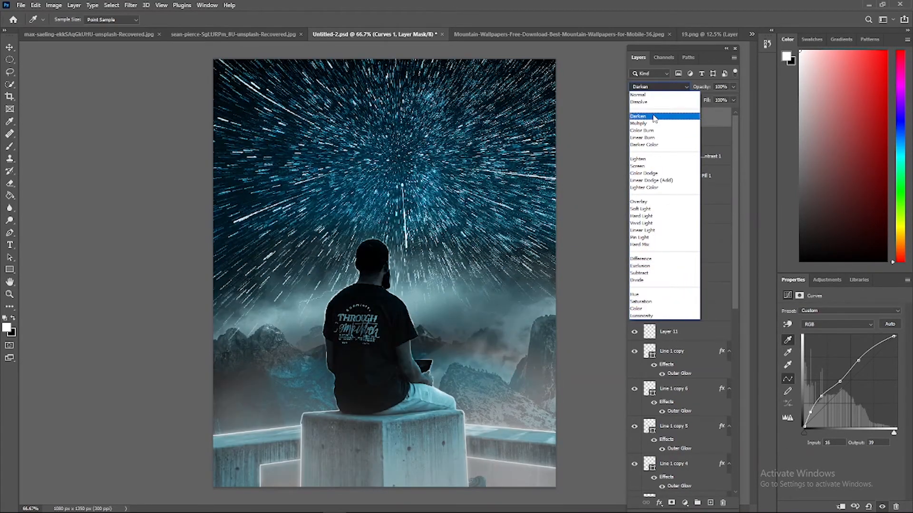
click(638, 94)
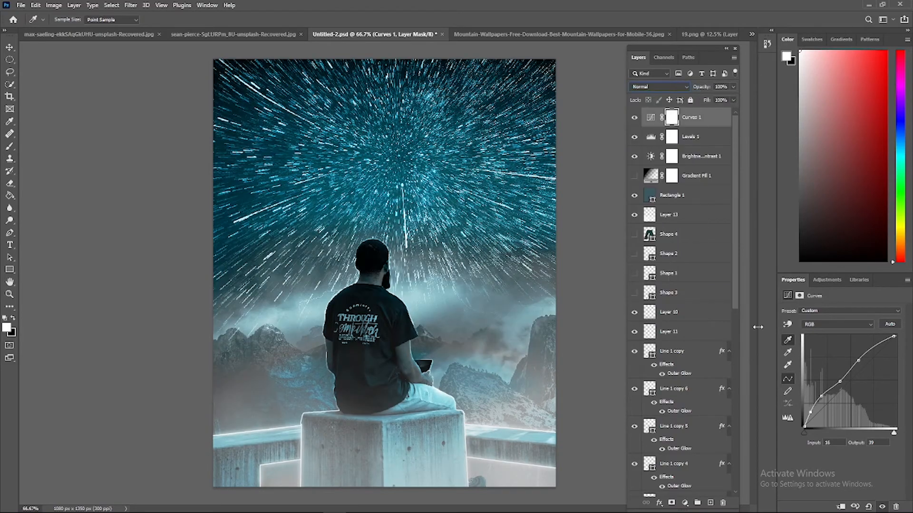
Try an Exposure adjustment layer with different exposure, offset and gamma settings, and delete it
click(685, 503)
click(702, 391)
drag(841, 336, 842, 355)
mouse_move(842, 374)
mouse_down()
mouse_move(821, 373)
mouse_move(857, 375)
mouse_move(841, 356)
mouse_up()
drag(837, 336, 784, 323)
right_click(713, 115)
click(742, 165)
key(Return)
Add a Vibrance adjustment layer above Curves and adjust its vibrance and saturation to mute the colours
click(685, 503)
click(716, 407)
click(799, 296)
click(788, 296)
drag(841, 339, 822, 341)
drag(785, 321, 838, 351)
Add a Hue/Saturation adjustment layer with hue -1, saturation +36 and lightness +7
click(685, 503)
click(715, 418)
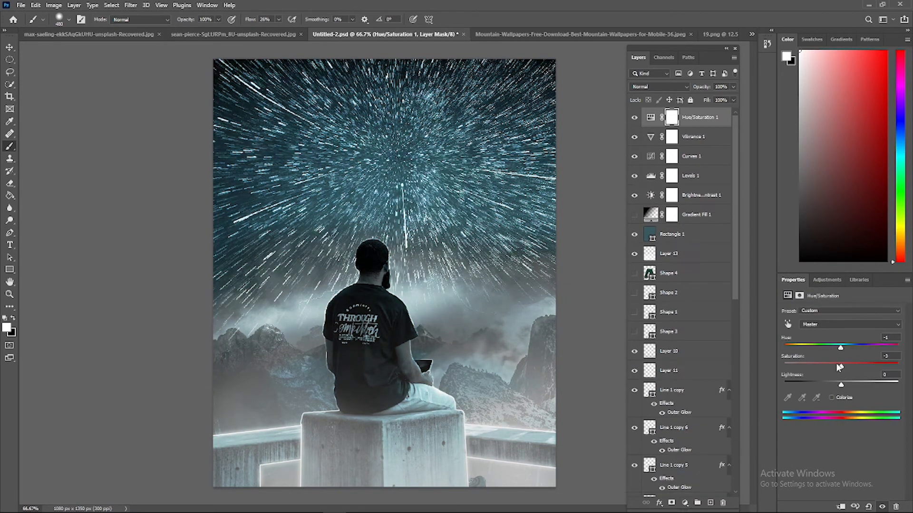
drag(841, 384, 846, 385)
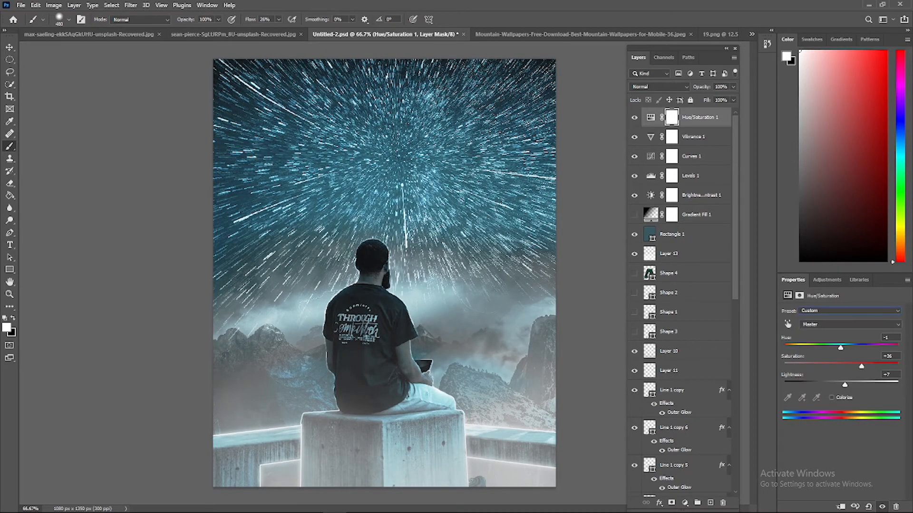
Add a Color Balance adjustment layer, test its midtone sliders and return them to 0
click(685, 503)
click(716, 428)
mouse_move(826, 332)
mouse_down()
mouse_move(853, 332)
mouse_move(838, 332)
mouse_up()
mouse_move(829, 348)
mouse_down()
mouse_move(795, 347)
mouse_move(824, 363)
mouse_up()
drag(795, 347, 818, 348)
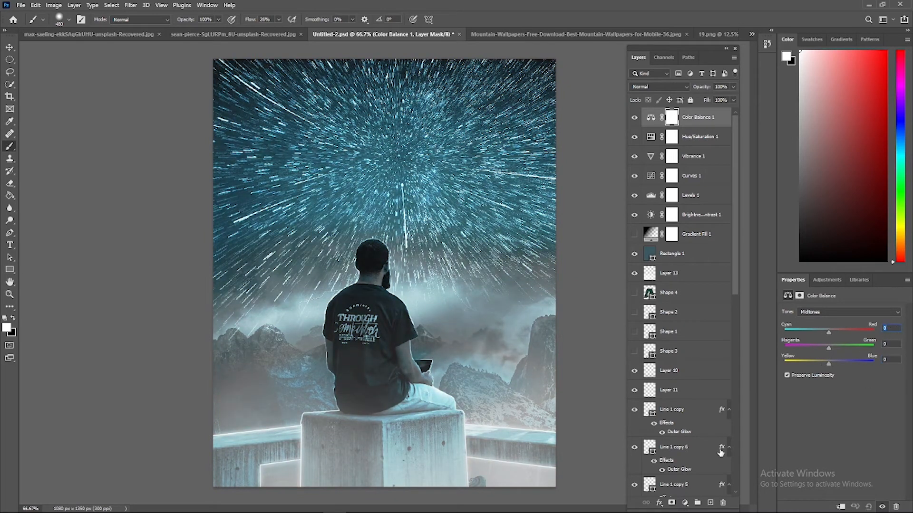
Try a Black & White adjustment layer with a lower reds value, and delete it
click(685, 503)
click(713, 430)
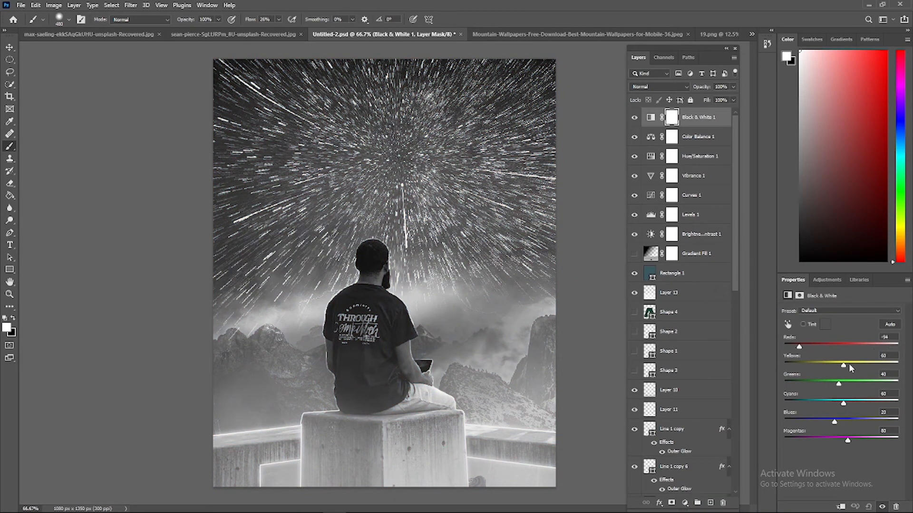
right_click(673, 119)
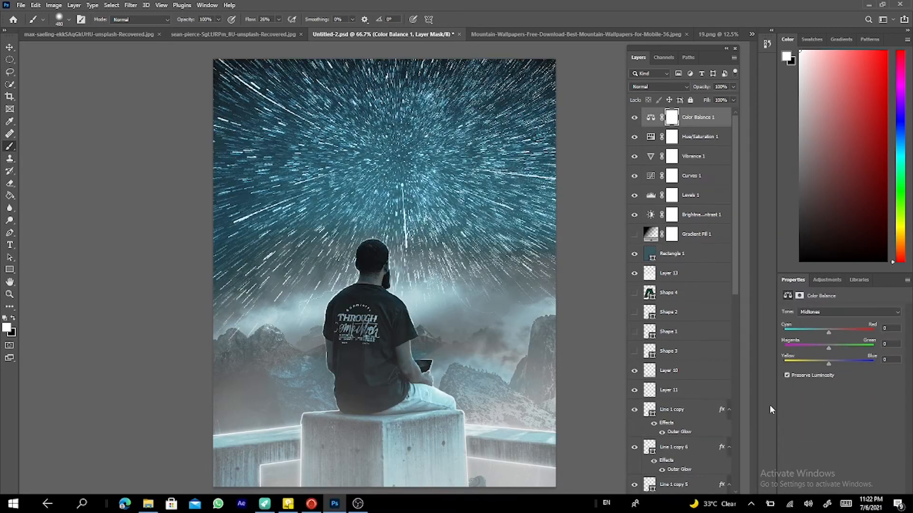
Add a Photo Filter adjustment layer with a pure red filter colour and 40% density
click(814, 325)
click(697, 156)
click(790, 150)
drag(810, 353, 896, 355)
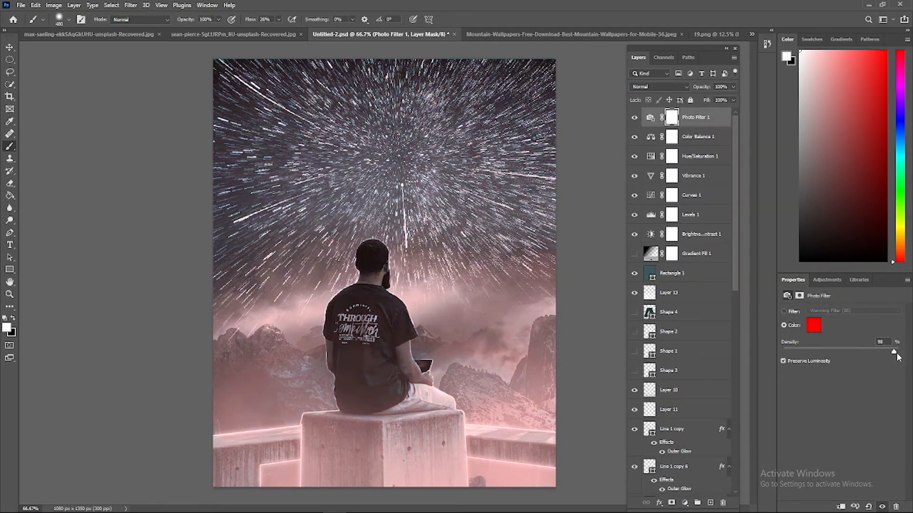
Add a Channel Mixer adjustment layer and set the Red output channel to red +102, green -12, blue -18 and constant 0
click(685, 503)
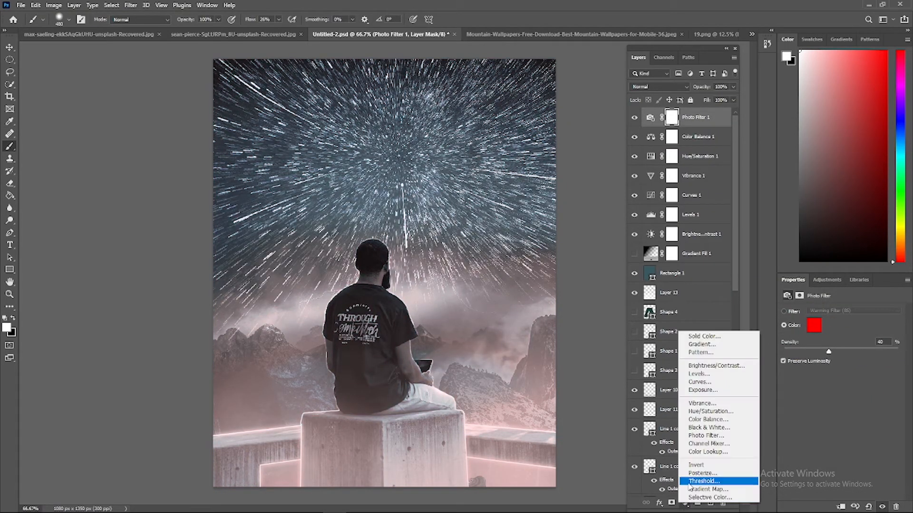
click(713, 448)
drag(858, 358, 836, 394)
mouse_move(841, 429)
mouse_down()
mouse_move(826, 429)
mouse_move(837, 434)
mouse_up()
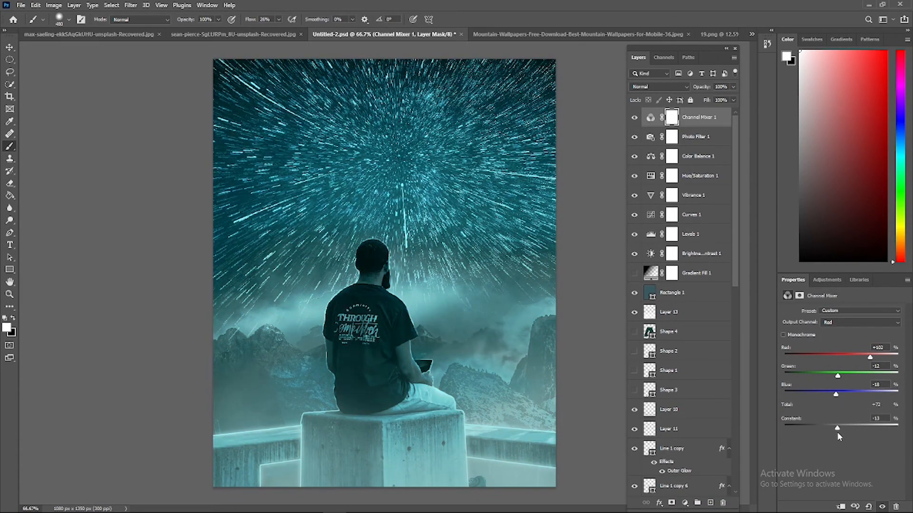
text(0)
Try a Color Lookup adjustment layer above the Channel Mixer, and delete it
click(685, 503)
click(710, 452)
right_click(722, 116)
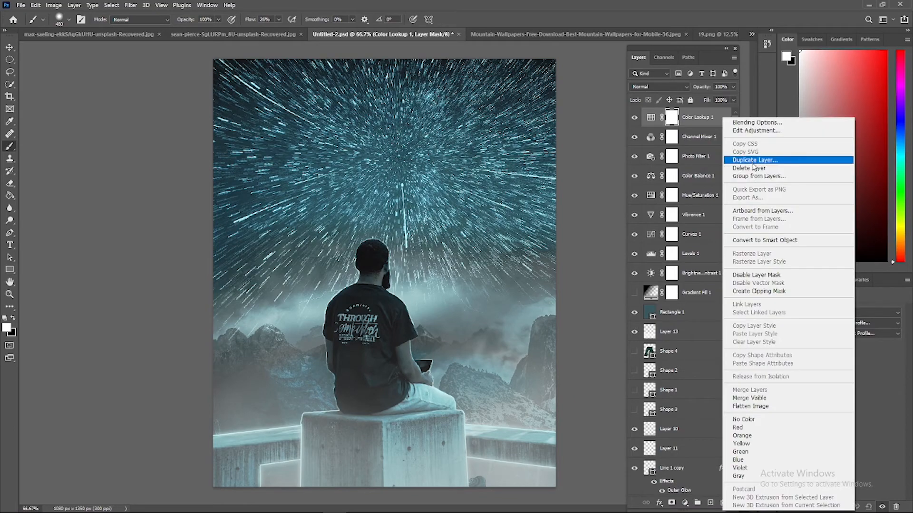
click(750, 168)
key(Return)
Add an Invert adjustment layer and blend it with Divide at about 55% opacity and 43% fill
click(685, 503)
click(698, 466)
click(666, 87)
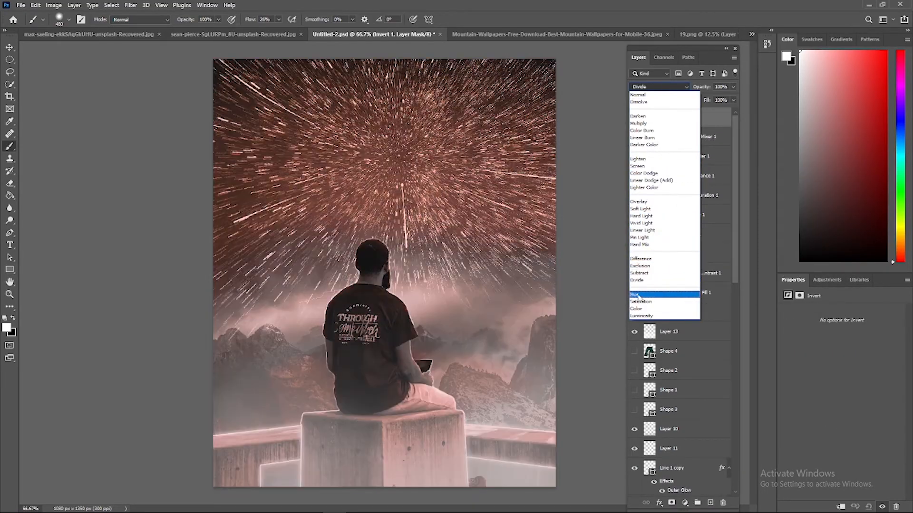
click(637, 281)
click(734, 87)
drag(734, 98, 707, 112)
click(733, 101)
Try a Posterize adjustment layer with different levels, and delete it
click(685, 503)
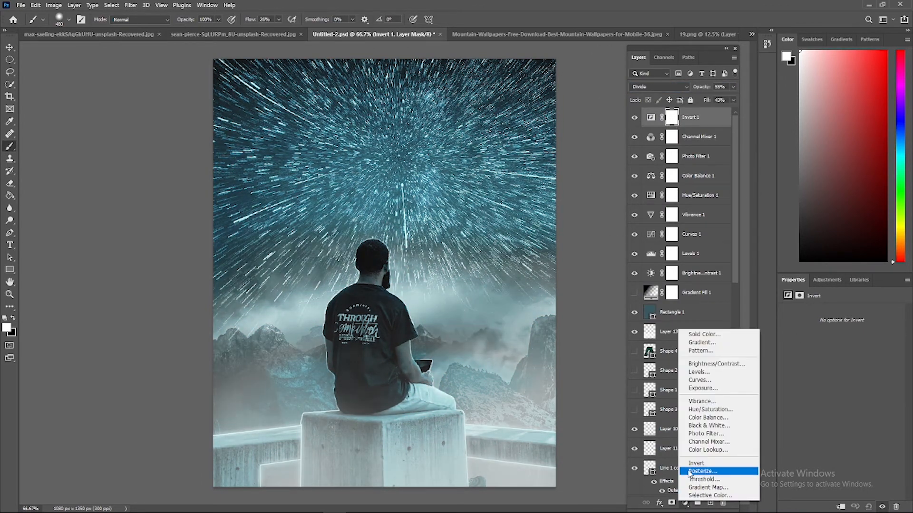
click(709, 466)
drag(796, 325, 806, 325)
right_click(714, 118)
click(735, 182)
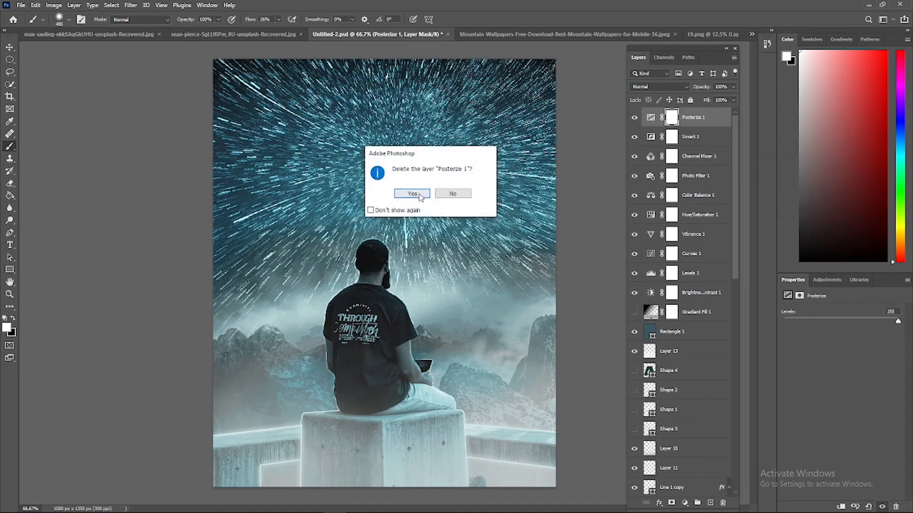
click(416, 195)
Try a Threshold adjustment layer at a level of about 149, and delete it
click(684, 503)
click(701, 483)
mouse_move(841, 363)
mouse_down()
mouse_move(814, 365)
mouse_move(849, 365)
mouse_up()
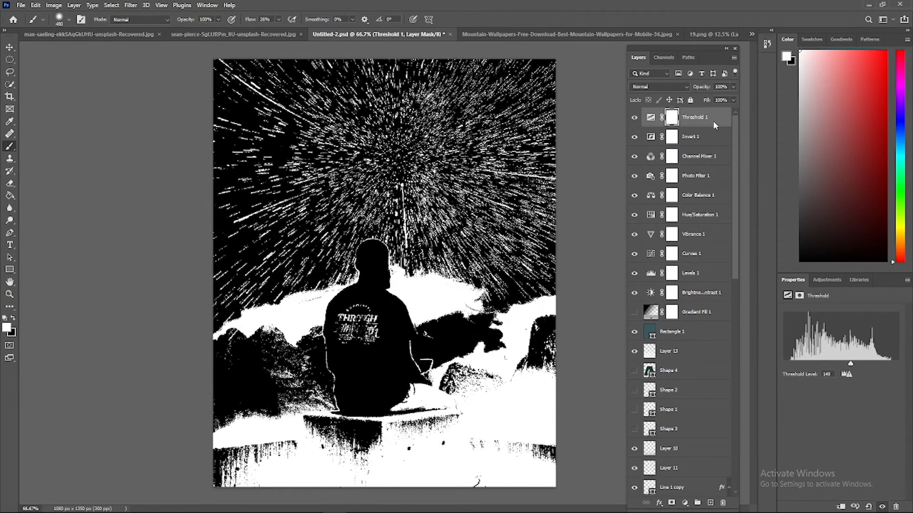
right_click(713, 122)
click(735, 186)
click(416, 194)
Try a Selective Color adjustment layer on the reds, and delete it
click(684, 503)
click(708, 499)
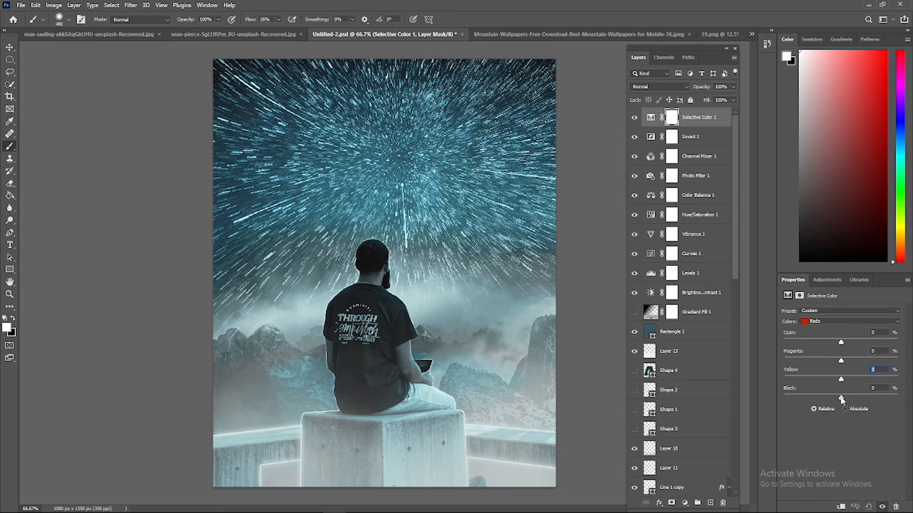
right_click(714, 118)
click(735, 182)
click(416, 195)
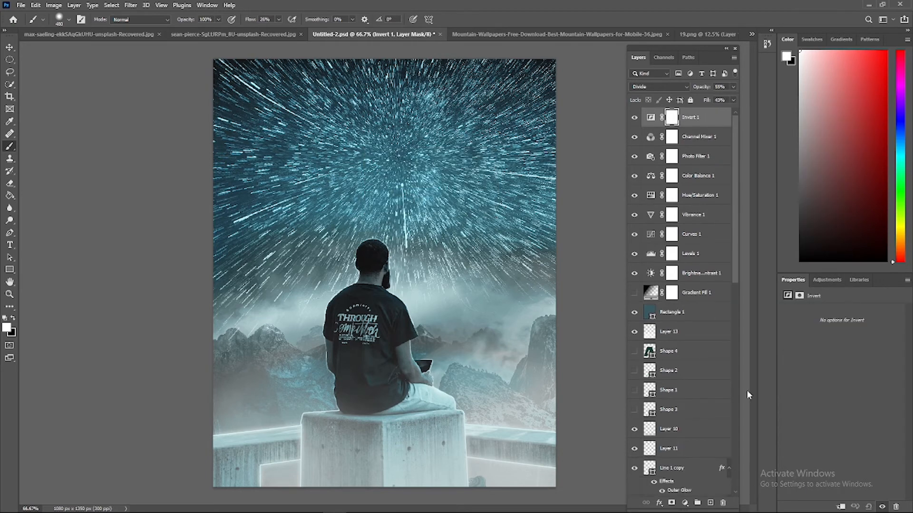
click(659, 503)
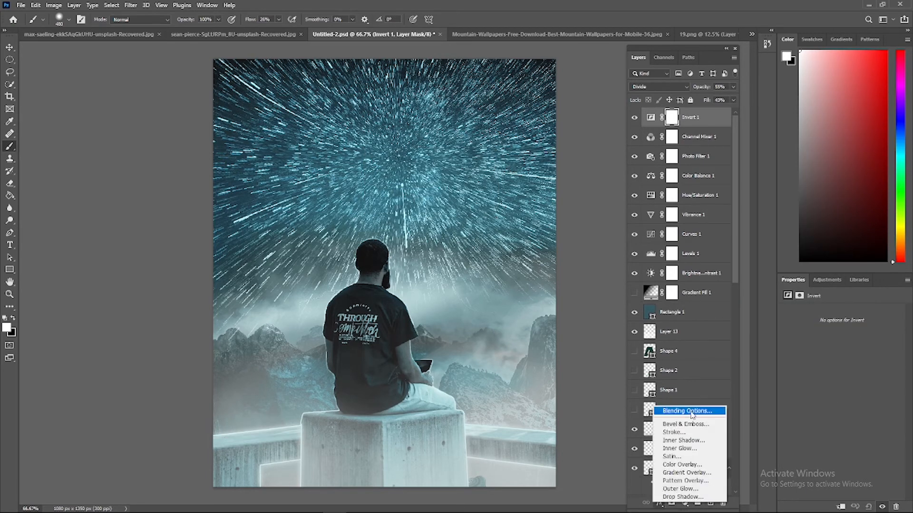
click(687, 412)
click(844, 147)
Create a new layer on top and brush a muted grey-teal colour over the star-trail sky
click(710, 503)
click(9, 329)
click(518, 268)
click(800, 142)
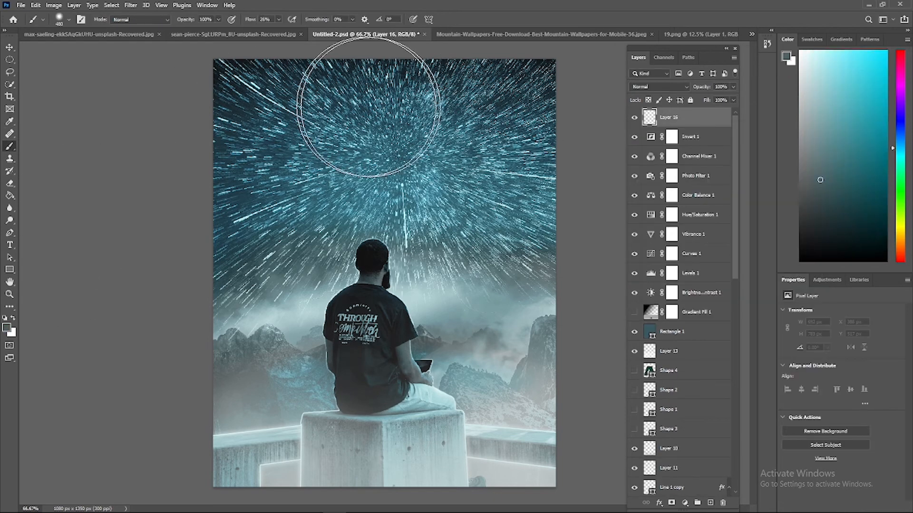
mouse_move(367, 107)
mouse_down()
mouse_move(538, 213)
mouse_move(194, 270)
mouse_up()
Move the painted sky layer directly below the seated man's Layer 2 and set its blend mode to Color
drag(686, 122, 669, 501)
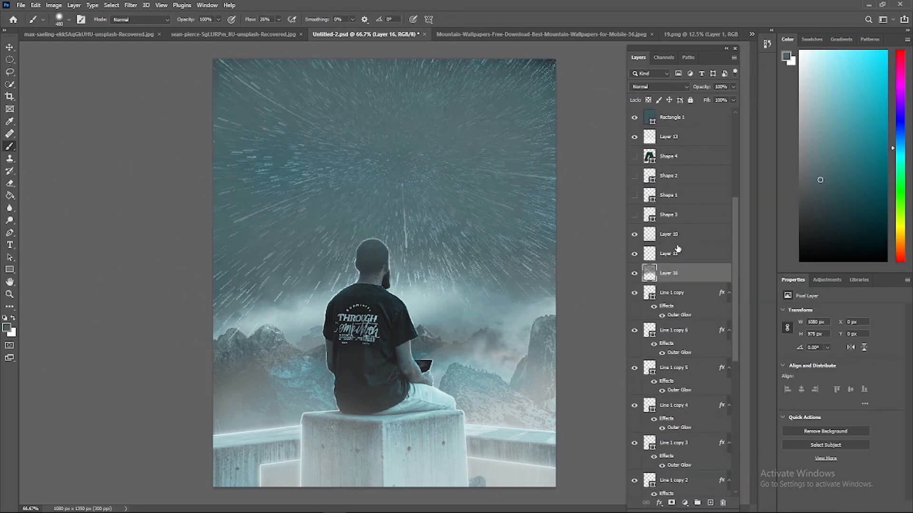
click(660, 86)
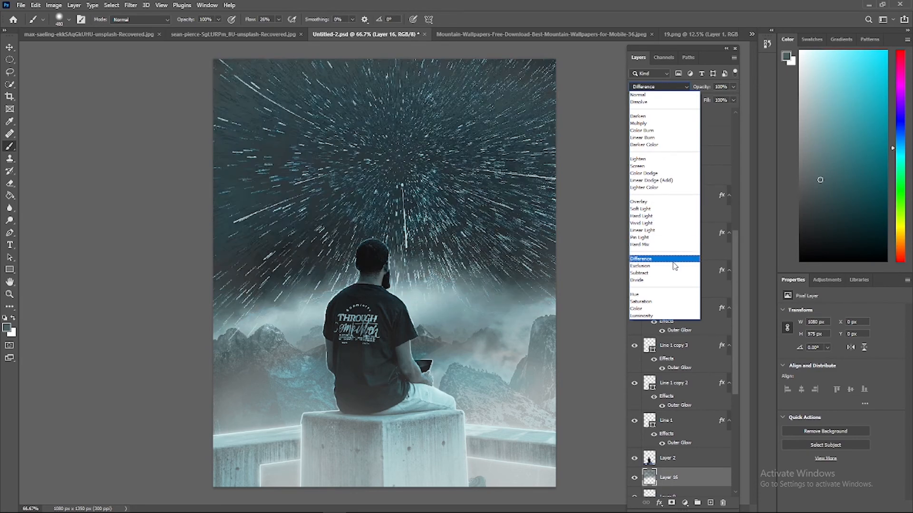
click(658, 309)
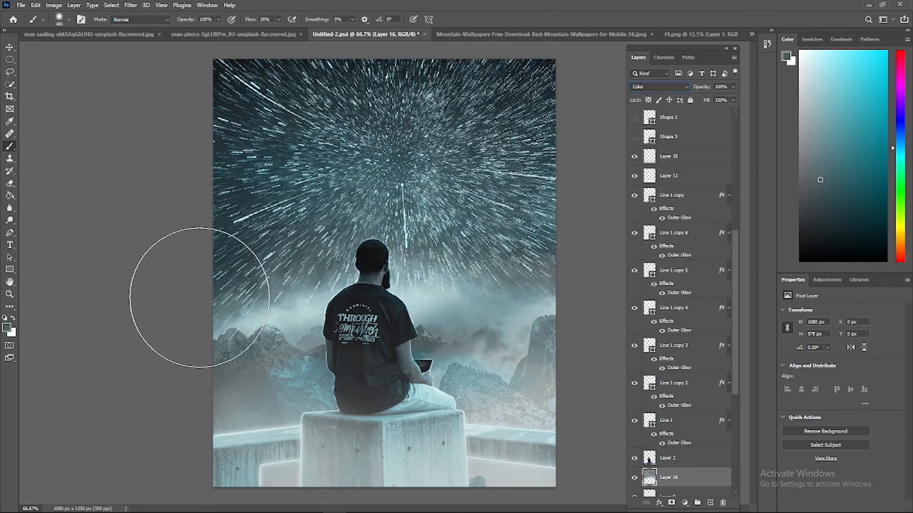
Create a new layer above Layer 3 and pick a light grey foreground colour, about #afb2b3
scroll(715, 328, down, 5)
click(689, 395)
click(722, 412)
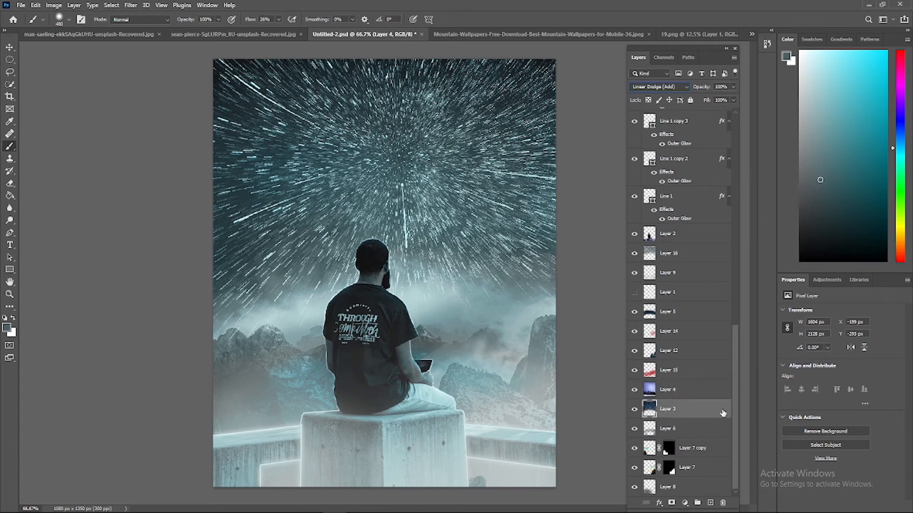
click(710, 503)
click(7, 327)
drag(705, 232, 706, 274)
click(636, 191)
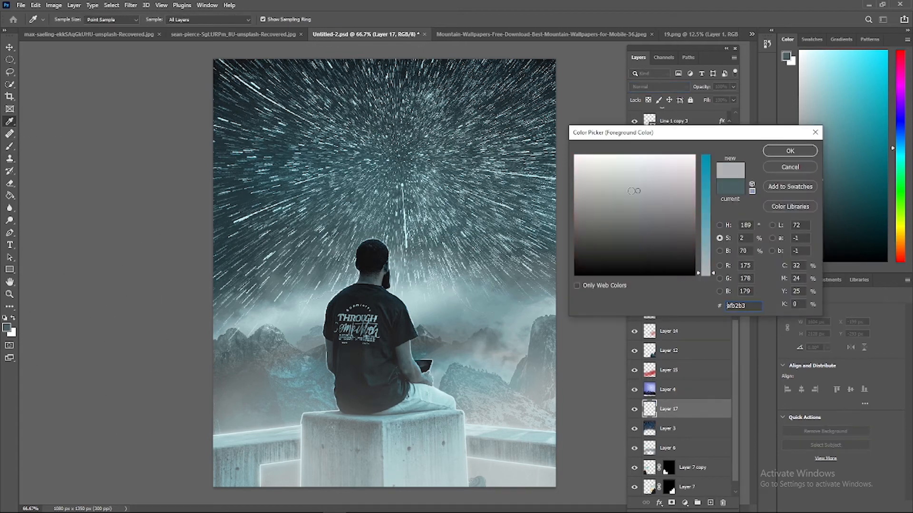
click(790, 150)
Brush the light grey across the horizon behind the man and set the layer's blend mode to Vivid Light
drag(229, 306, 590, 281)
click(660, 86)
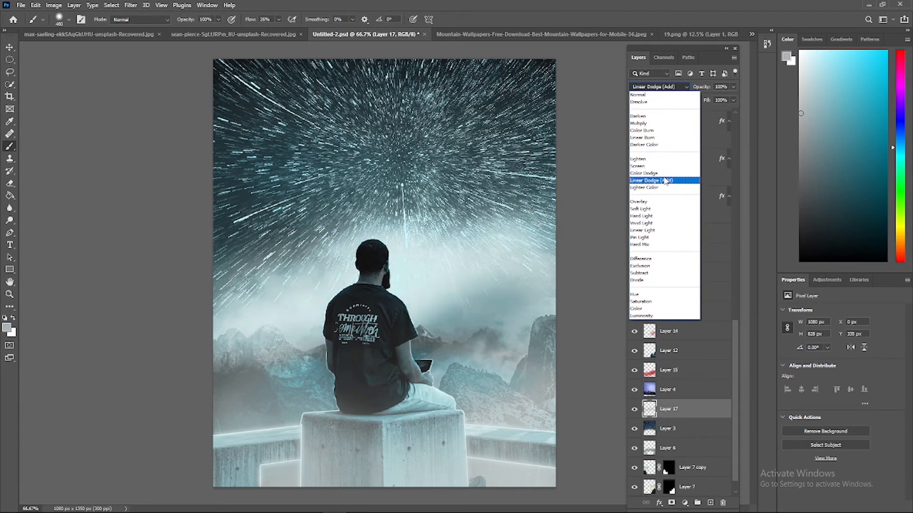
click(642, 223)
Add a Levels adjustment layer at the top of the stack and set its midtone input to 0.69
scroll(659, 203, up, 10)
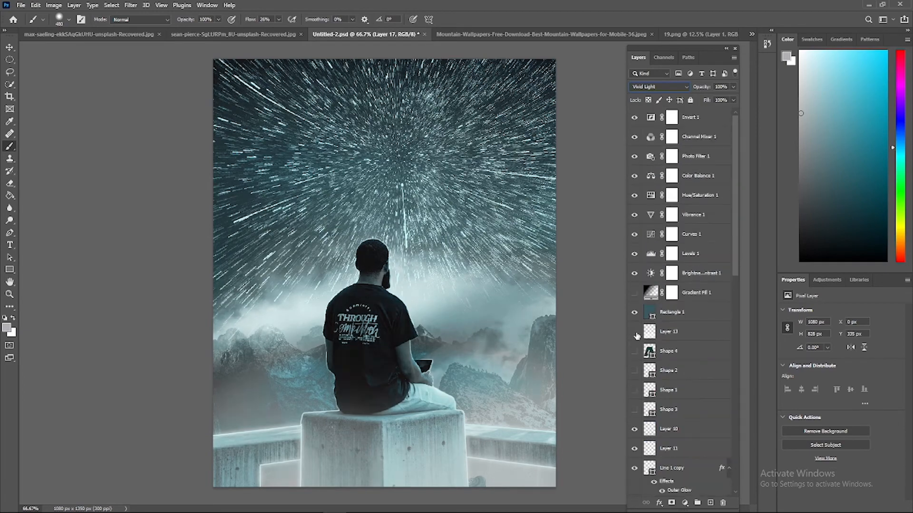
click(686, 504)
click(717, 117)
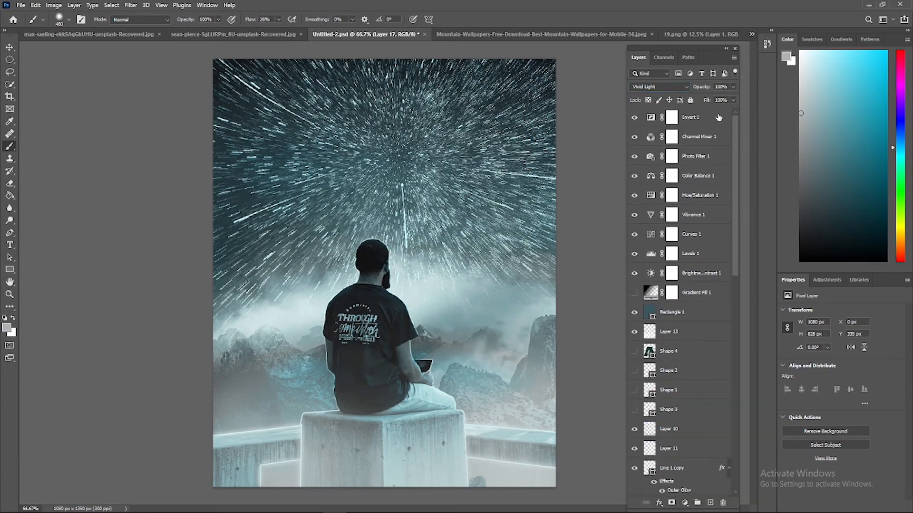
click(685, 503)
click(702, 375)
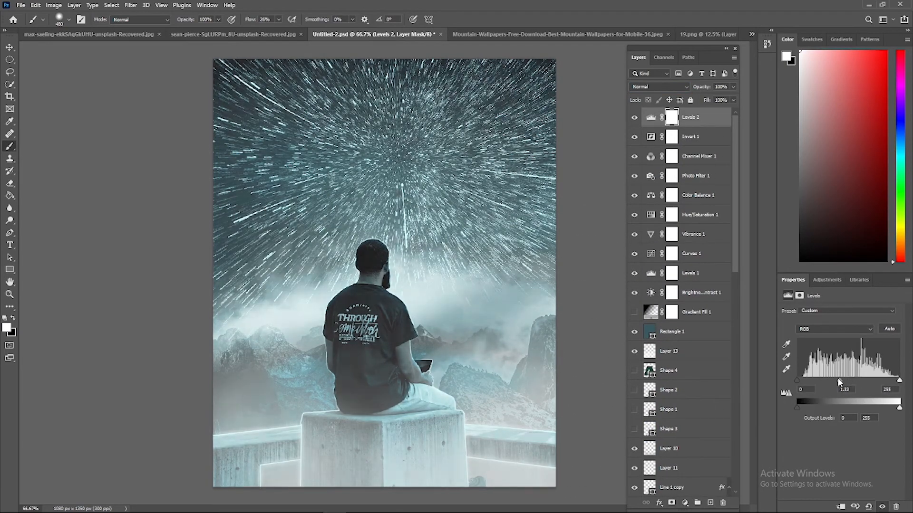
mouse_move(848, 380)
mouse_down()
mouse_move(860, 380)
mouse_move(840, 382)
mouse_move(861, 386)
mouse_up()
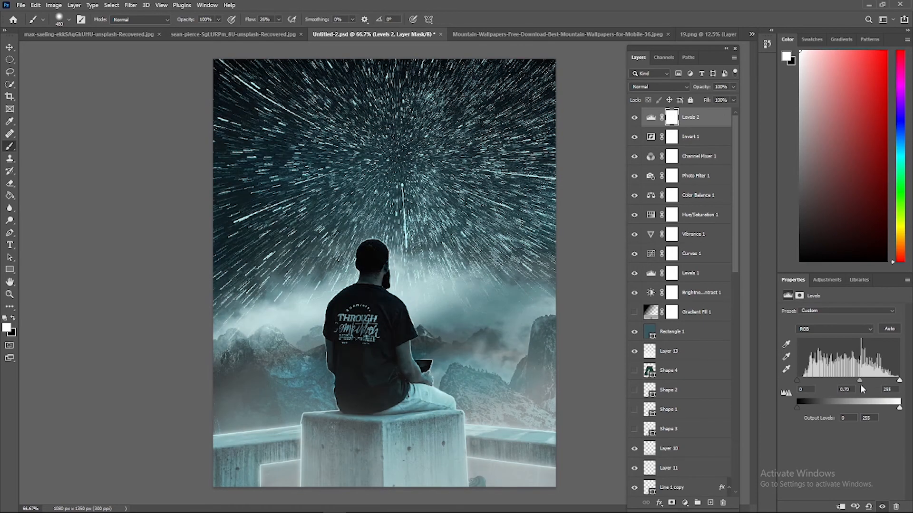
Add a white 72 pt text layer across the block reading "JUST TO RELY ON YOURSELF"
click(11, 246)
click(338, 458)
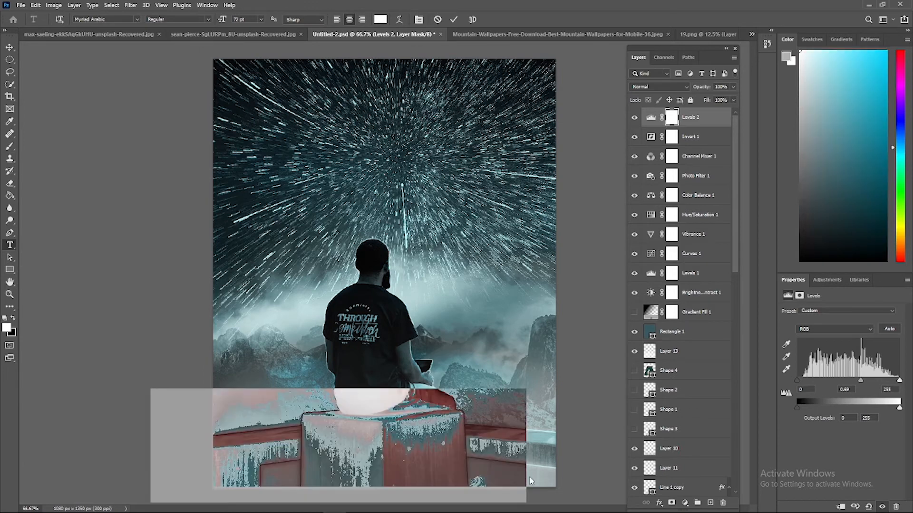
drag(545, 496, 585, 478)
key(BackSpace)
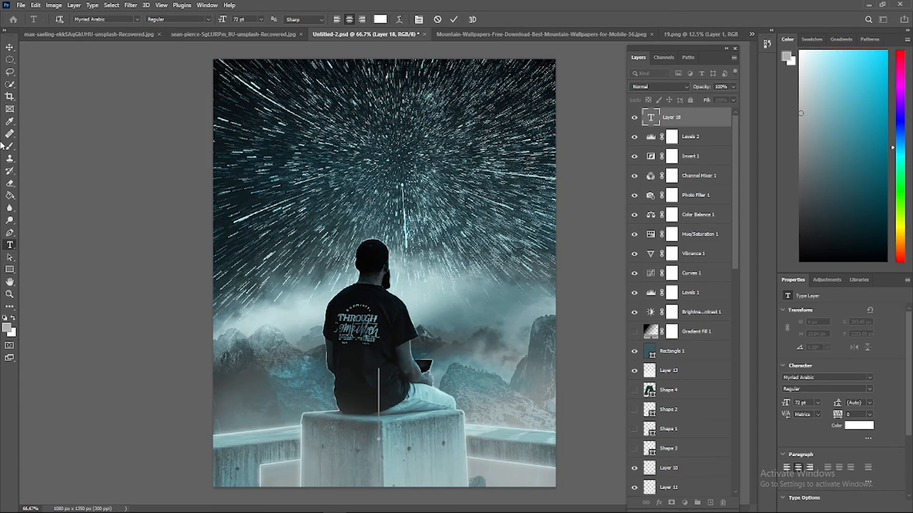
text(JUST)
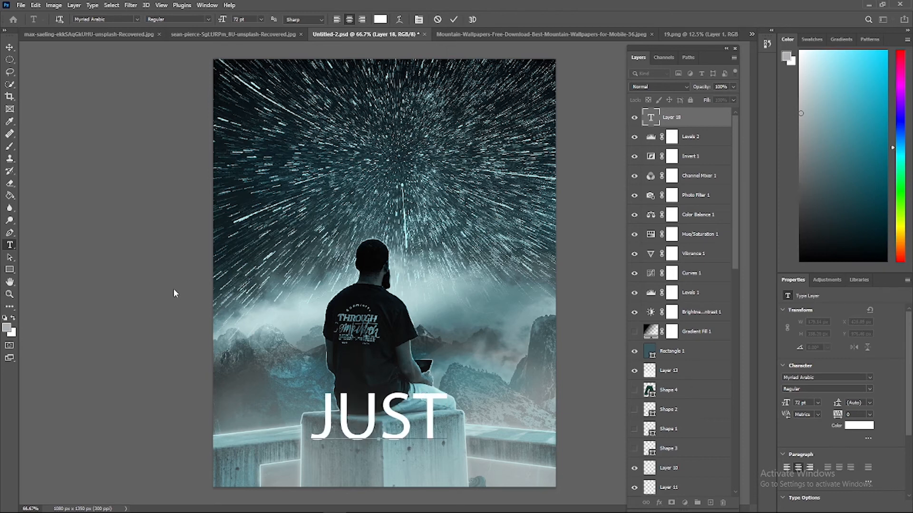
text( TO RELY ON YOURSELF)
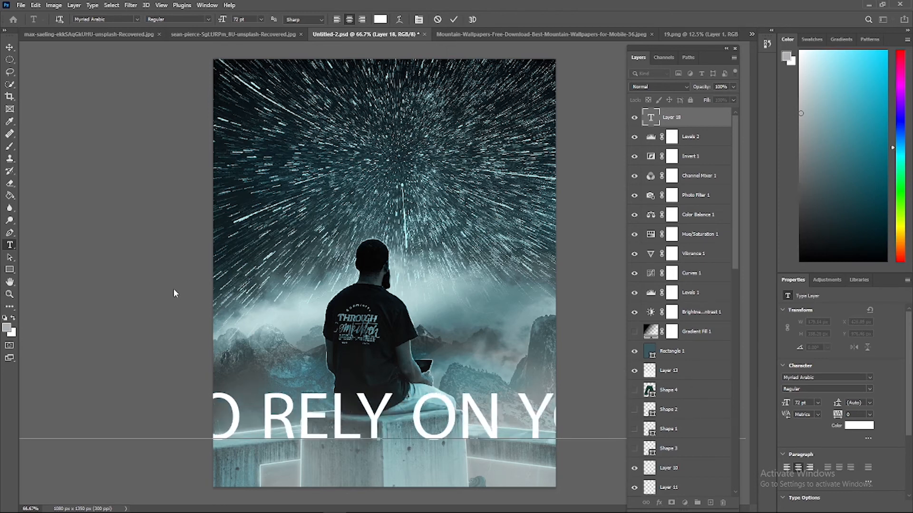
key(ctrl+Return)
Scale the text down proportionally to about 6.5% and place it on the front of the concrete block
key(v)
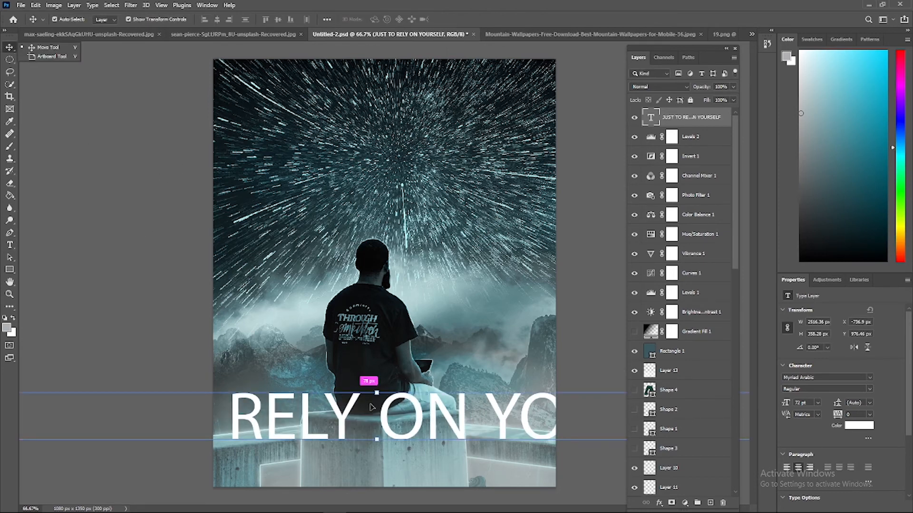
key(ctrl+minus)
key(ctrl+minus)
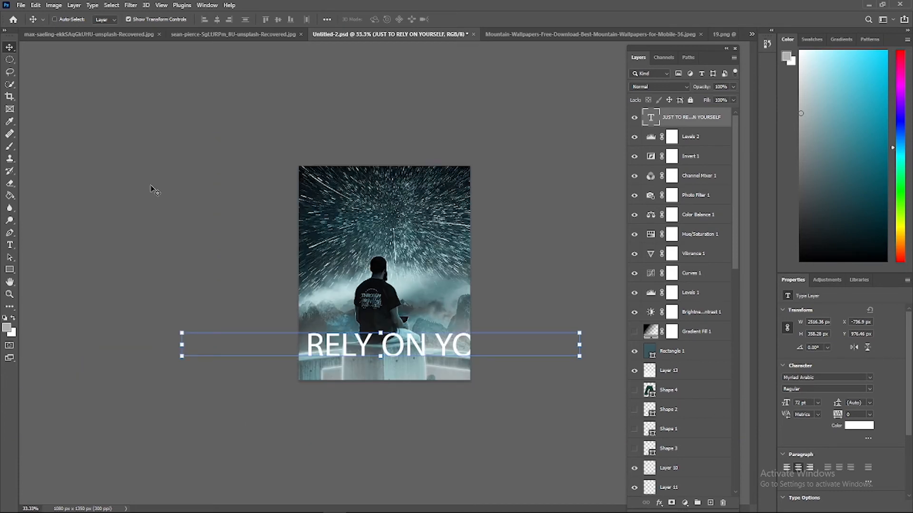
drag(579, 333, 373, 342)
drag(313, 352, 399, 356)
key(ctrl+plus)
key(ctrl+plus)
drag(347, 439, 396, 425)
drag(389, 400, 390, 438)
key(Return)
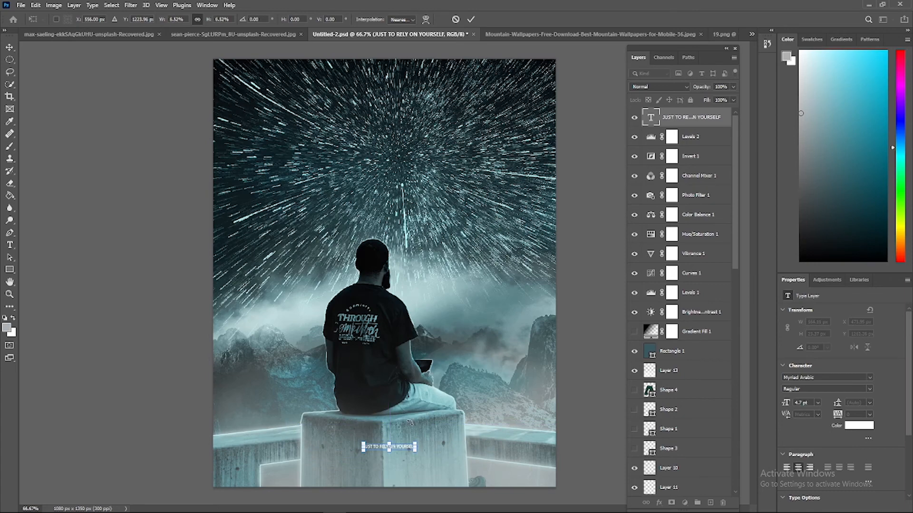
Change the colour of the whole "JUST TO RELY ON YOURSELF" text to near-black
key(ctrl+plus)
key(ctrl+plus)
key(t)
drag(447, 400, 428, 406)
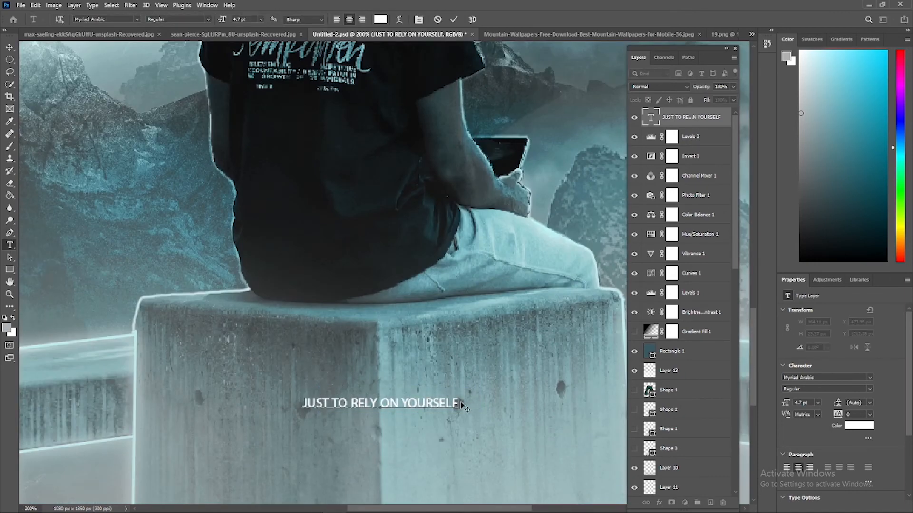
drag(364, 403, 302, 403)
click(380, 19)
click(595, 268)
click(790, 151)
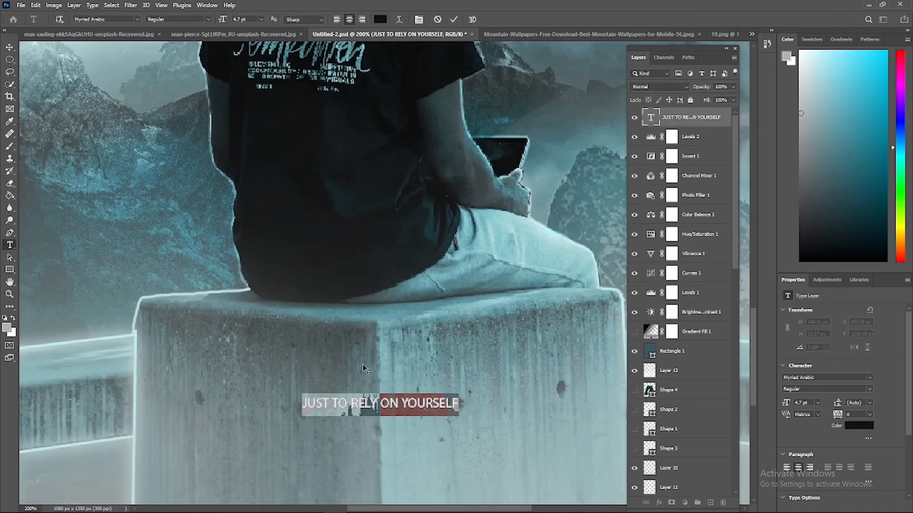
Set the font size of the block text to 11 pt
click(261, 20)
click(248, 106)
click(262, 20)
click(248, 63)
click(454, 20)
key(ctrl+minus)
key(ctrl+minus)
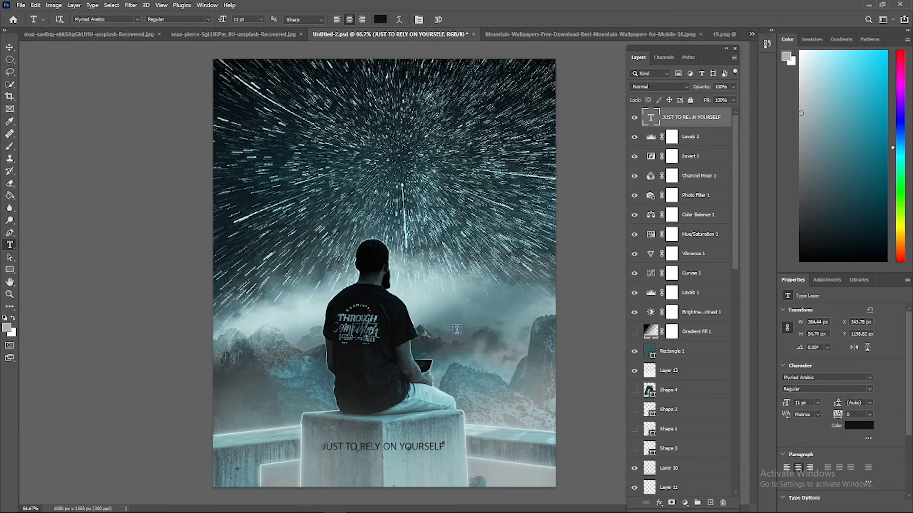
Move the Layers panel clear of the artwork and nudge the text horizontally by a few pixels to centre it on the block
key(ctrl+plus)
scroll(397, 377, down, 4)
drag(672, 48, 735, 48)
click(9, 48)
drag(366, 305, 364, 305)
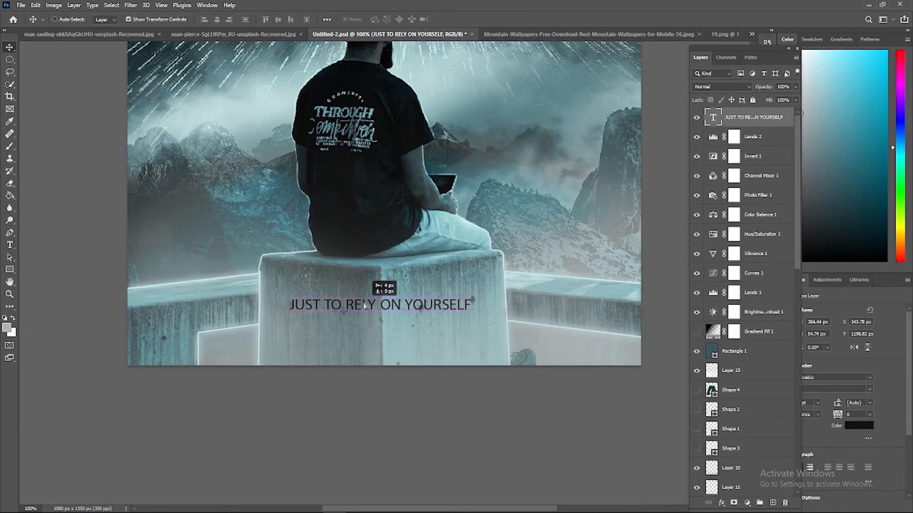
Draw a black line about 373 px long and 2 px thick beneath the block text as an underline
right_click(10, 270)
click(48, 313)
drag(294, 316, 471, 315)
click(814, 381)
click(814, 386)
click(886, 352)
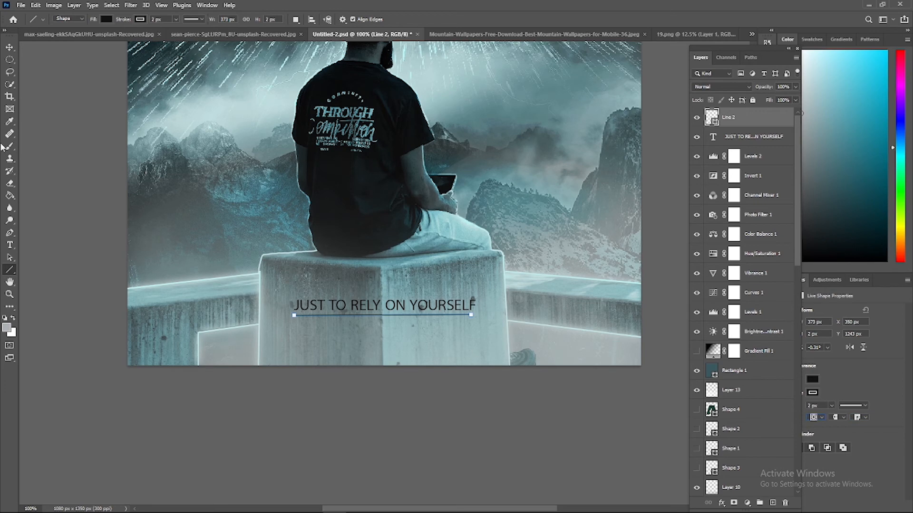
click(9, 257)
click(355, 354)
click(369, 415)
Add a 6 pt black credit reading "Produced By" plus the creator's name, centred just below the underline
key(ctrl+plus)
click(9, 245)
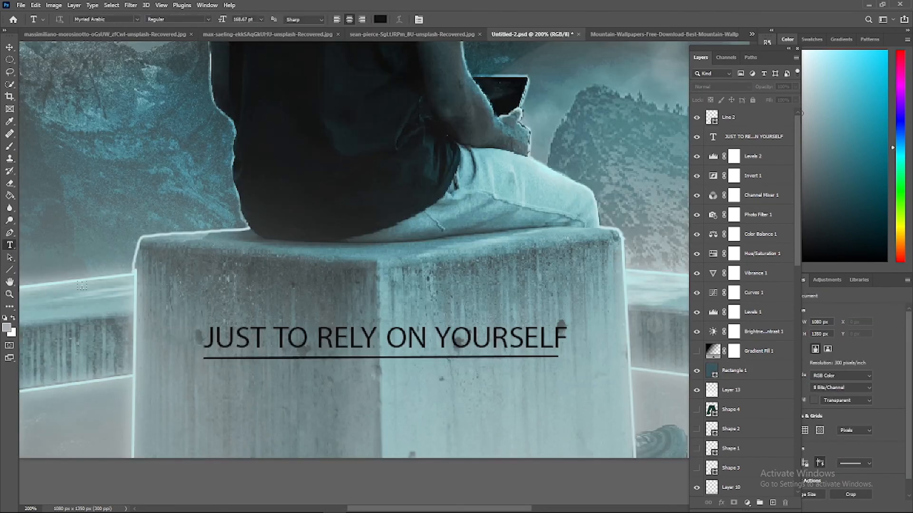
click(178, 393)
click(261, 19)
click(247, 68)
click(260, 19)
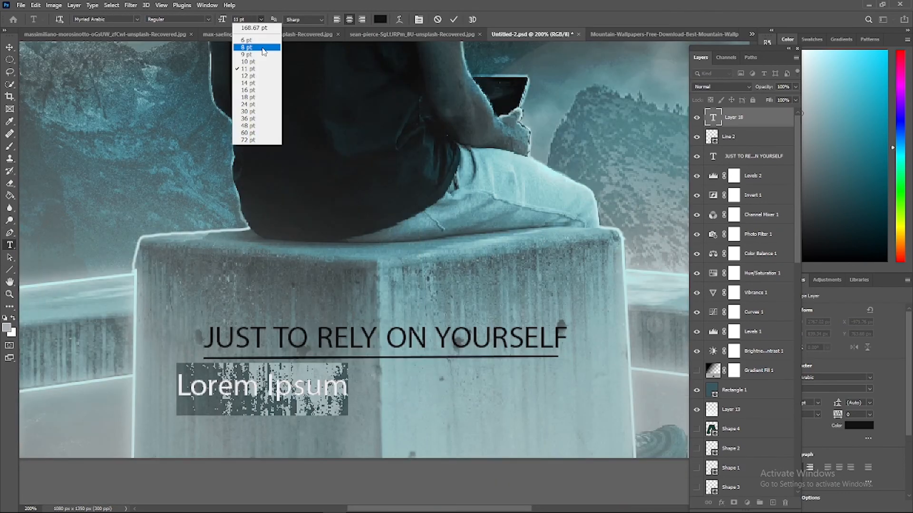
click(246, 40)
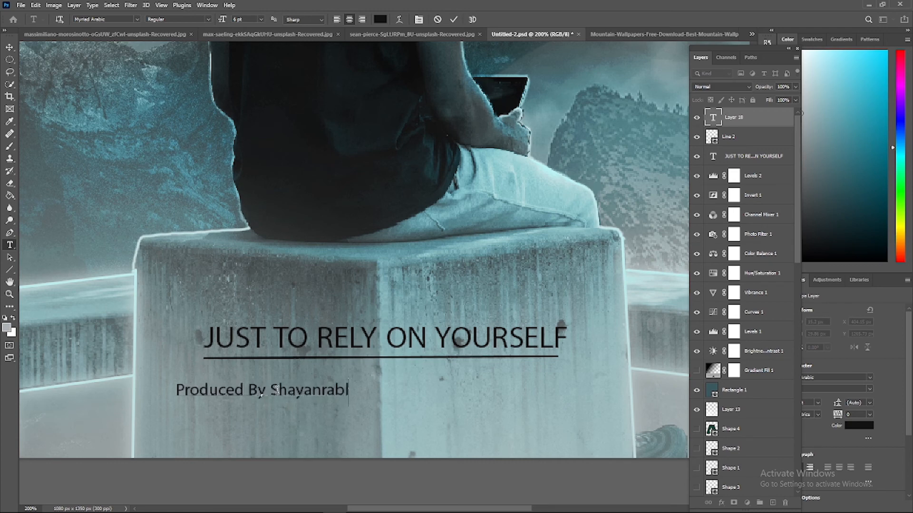
text(e)
drag(360, 429, 391, 412)
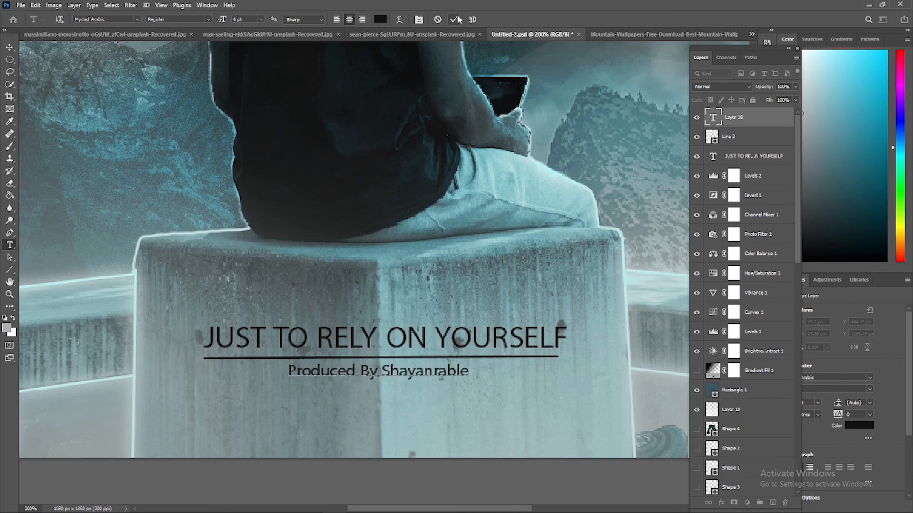
click(453, 19)
key(ctrl+0)
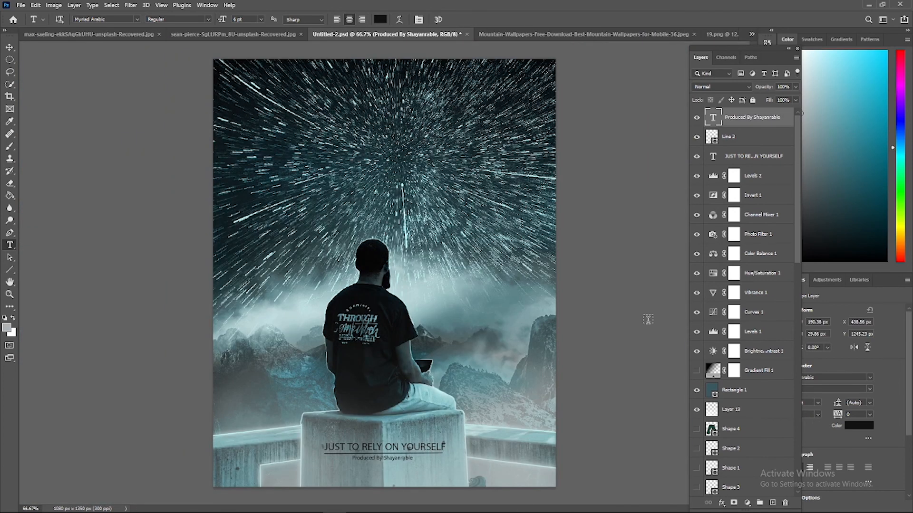
Draw a rectangle about 1107 by 1390 px that covers the whole canvas
click(6, 329)
click(634, 252)
click(790, 167)
right_click(10, 269)
click(47, 270)
mouse_move(560, 53)
mouse_down()
mouse_move(491, 173)
mouse_move(208, 494)
mouse_up()
Fill the canvas-covering rectangle with near-black and set its layer's blend mode to Lighten
click(9, 328)
click(601, 275)
click(789, 153)
click(106, 19)
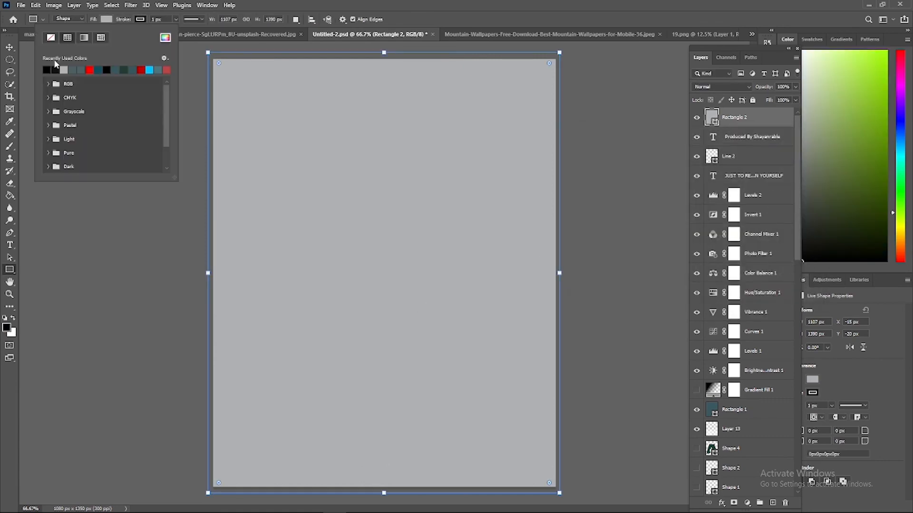
click(54, 69)
click(723, 87)
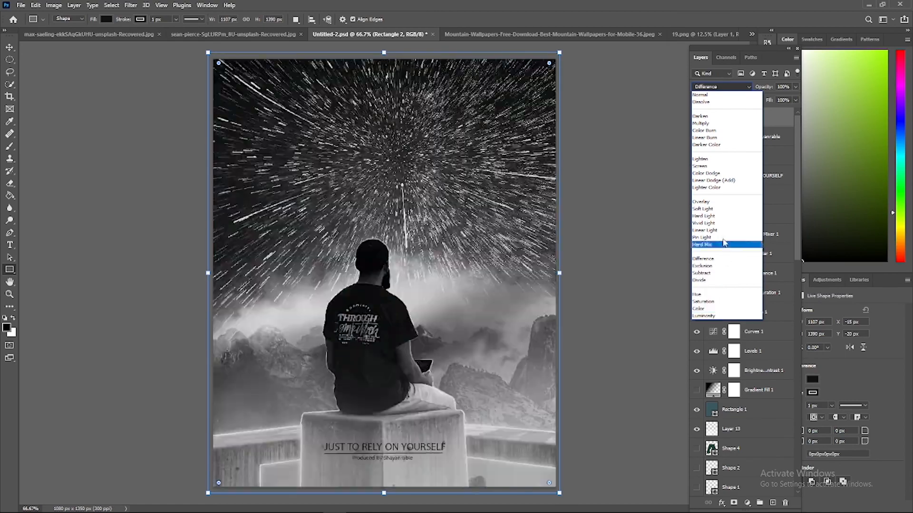
click(704, 159)
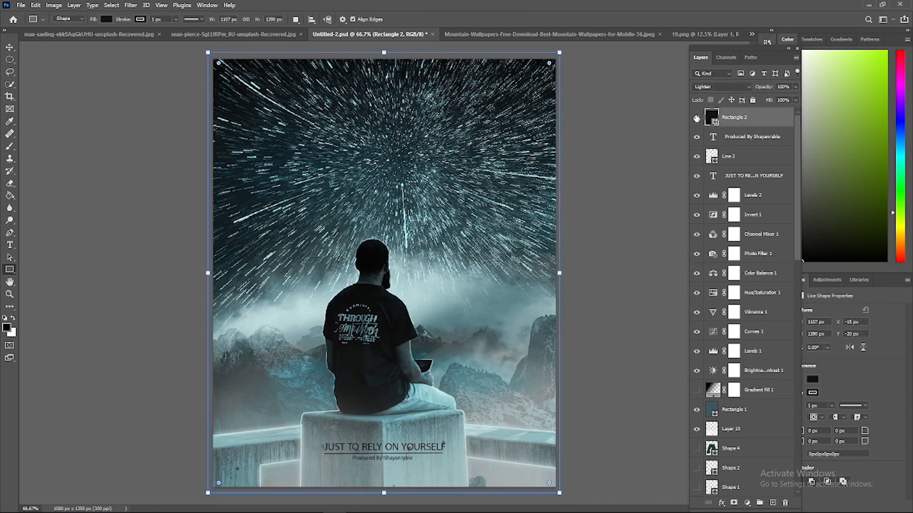